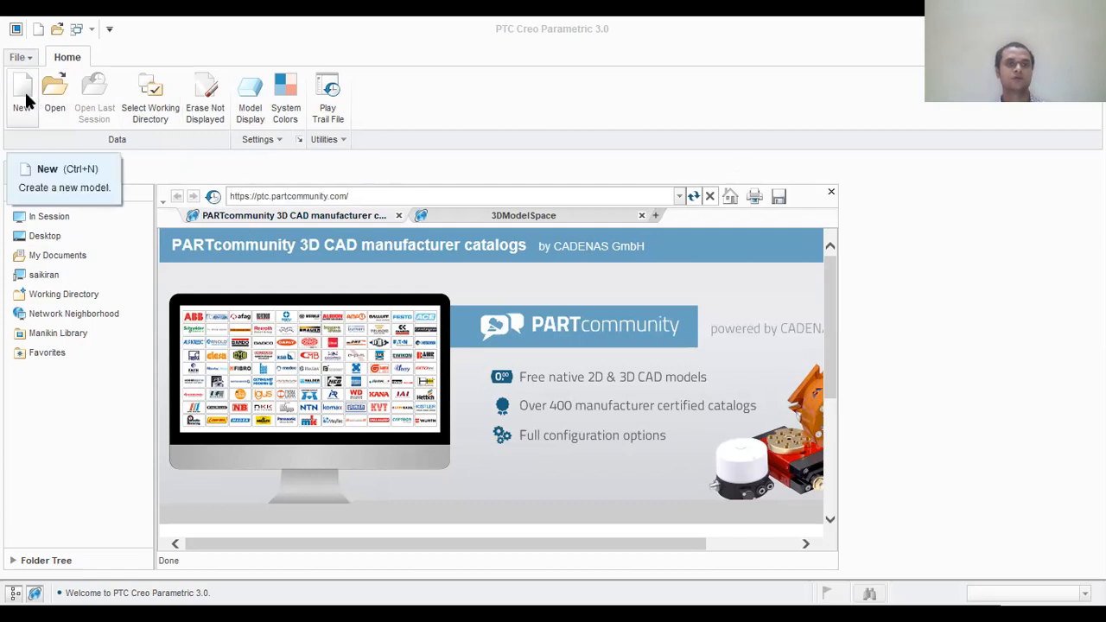
# Step: Start a new solid part and enter "3D Steps" as its name
pyautogui.click(23, 91)
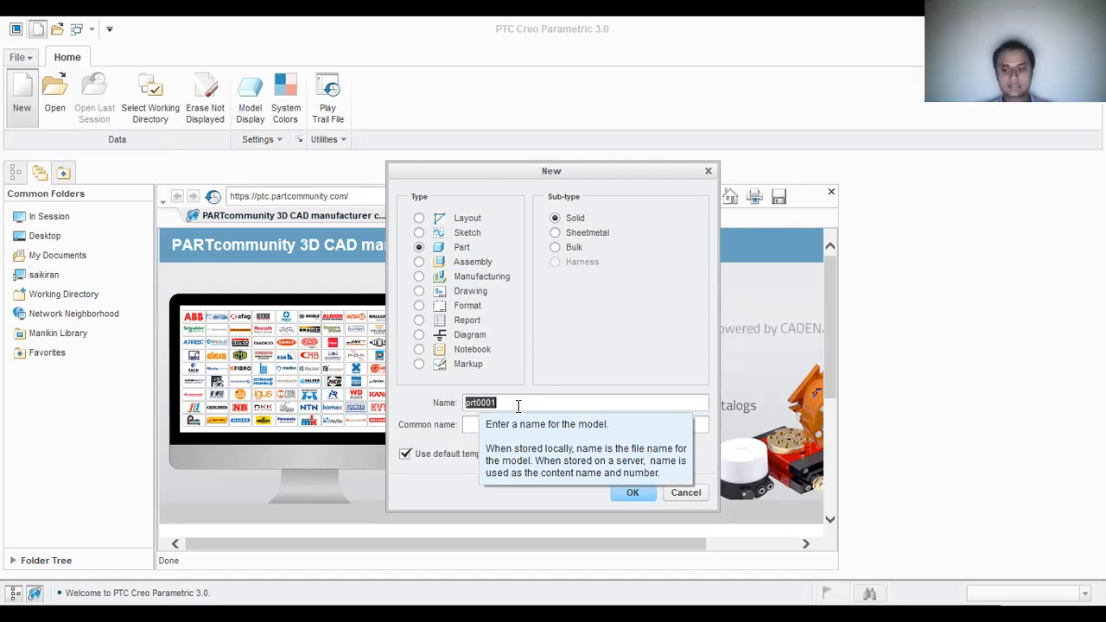
pyautogui.write('3')
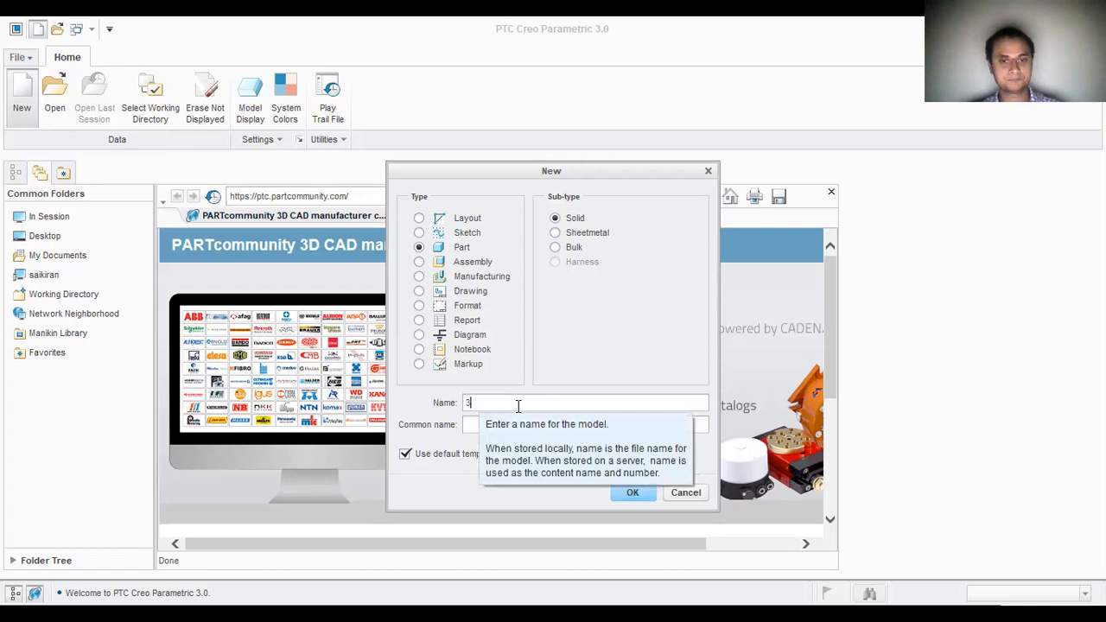
pyautogui.write('F')
pyautogui.press('BackSpace')
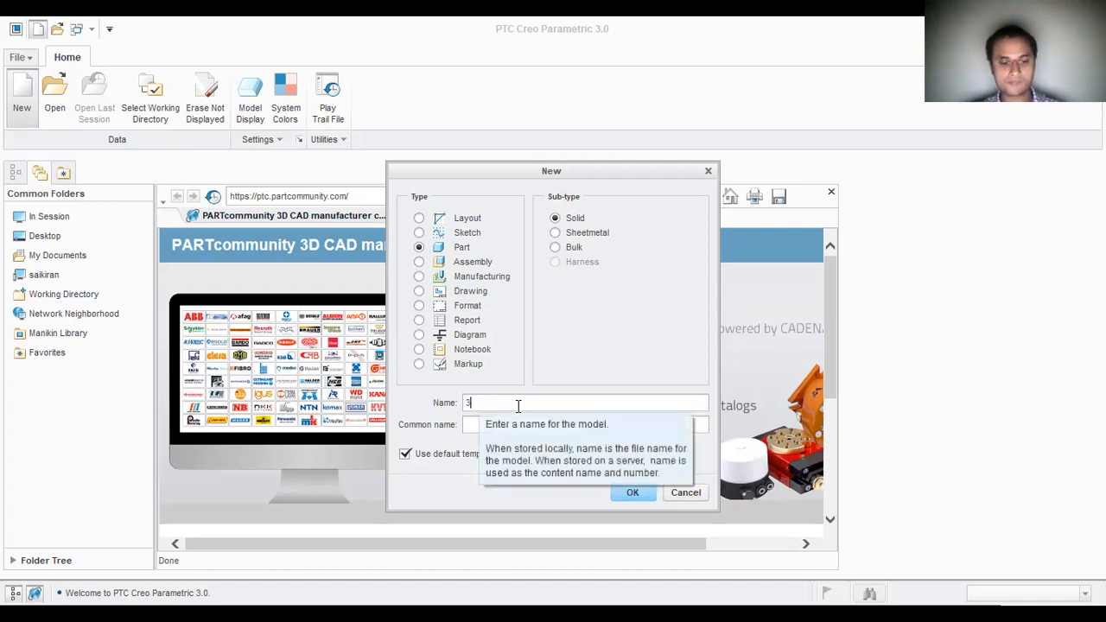
pyautogui.write('D')
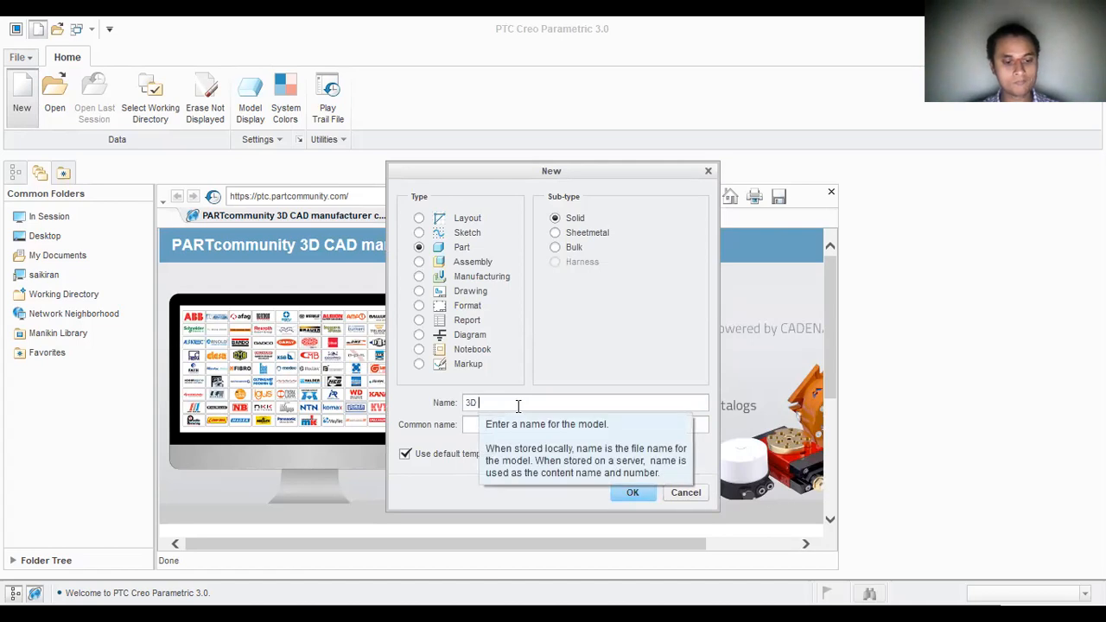
pyautogui.write(' D')
pyautogui.press('BackSpace')
pyautogui.press('BackSpace')
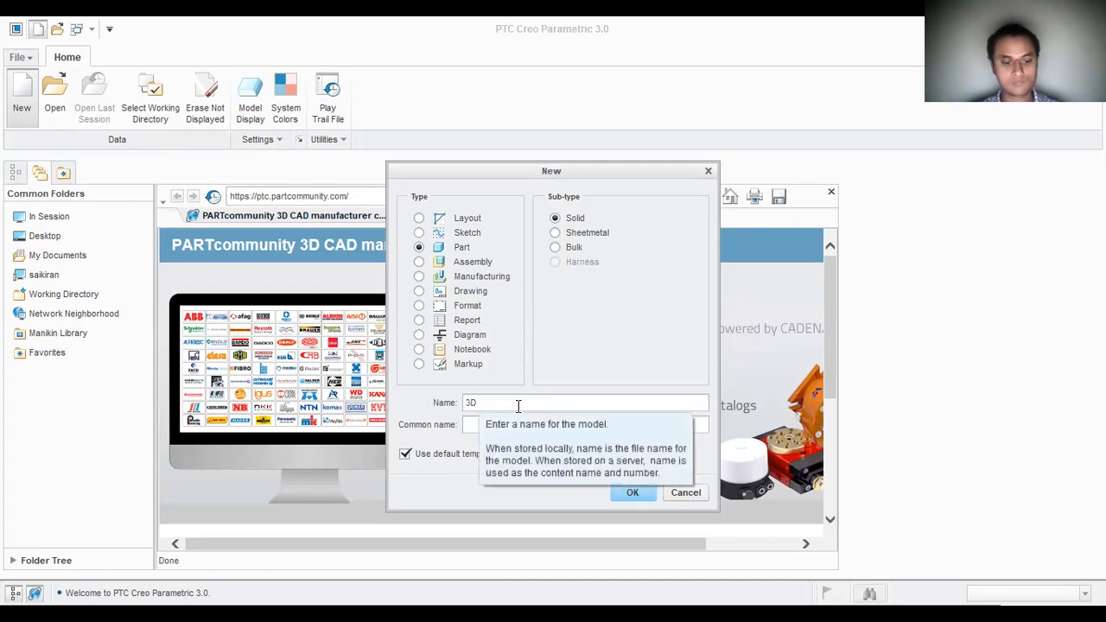
pyautogui.write('Ste')
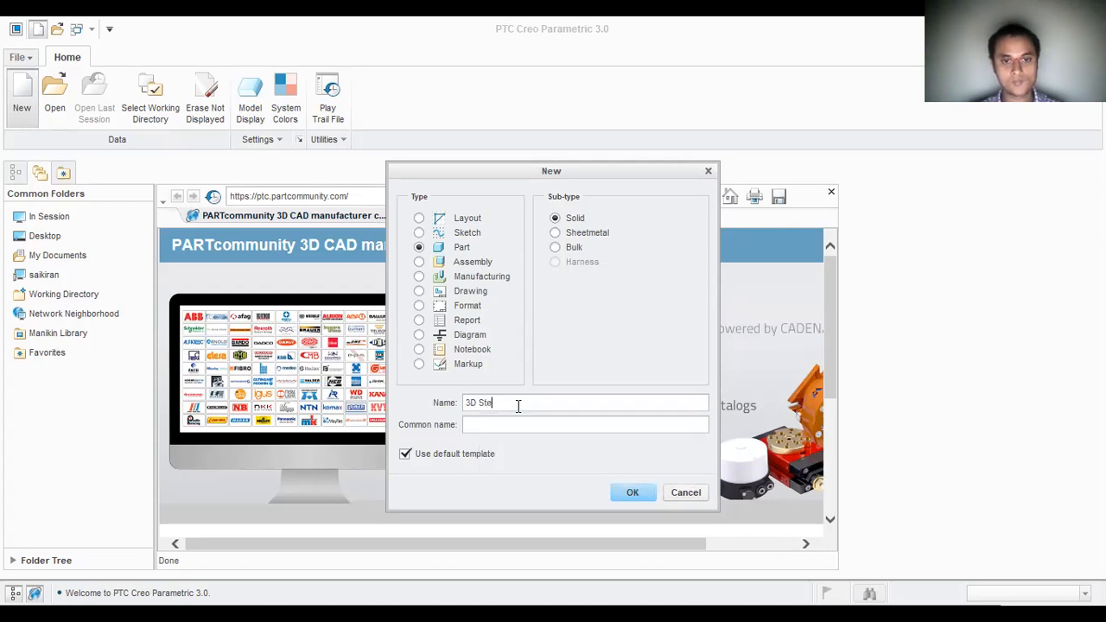
pyautogui.write('ps')
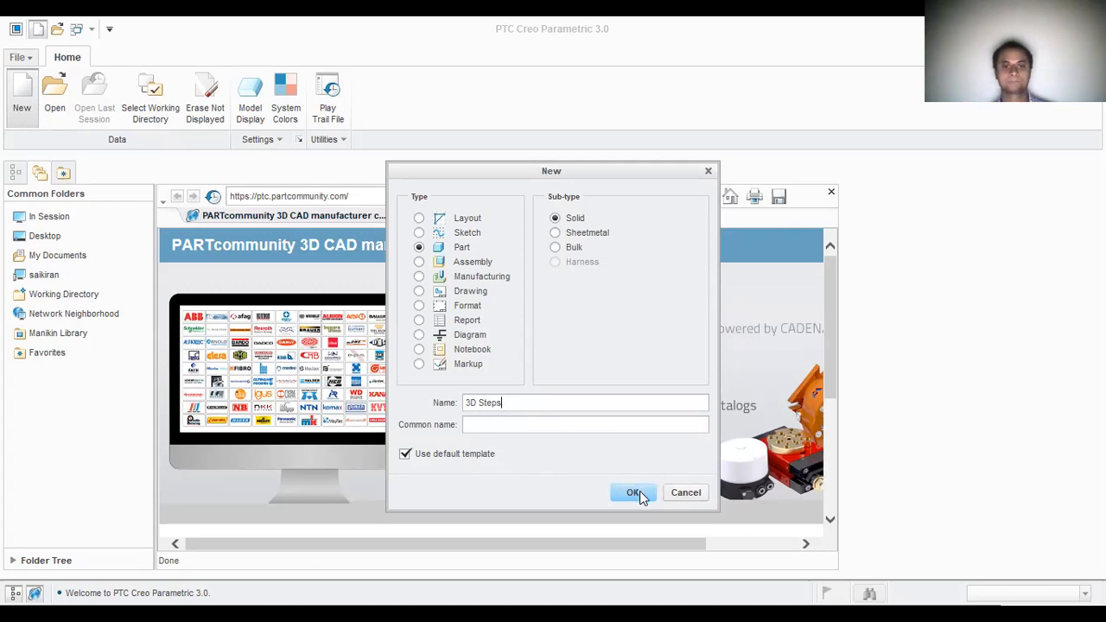
# Step: Turn off the default template, correct the part name to "3DSteps" without a space, and accept the new part settings
pyautogui.click(405, 454)
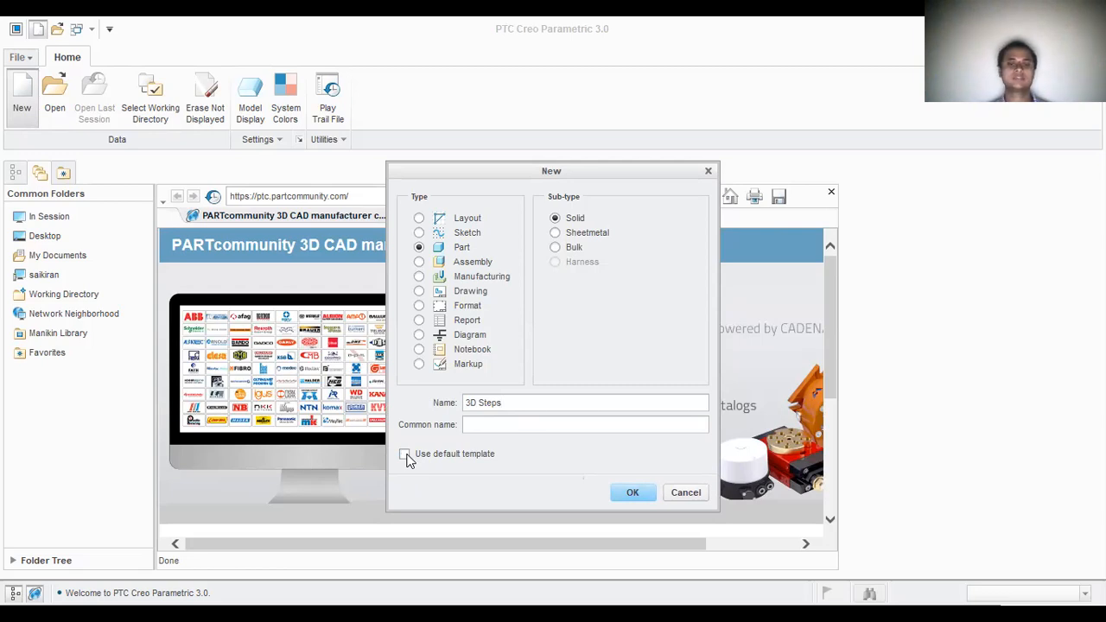
pyautogui.click(619, 494)
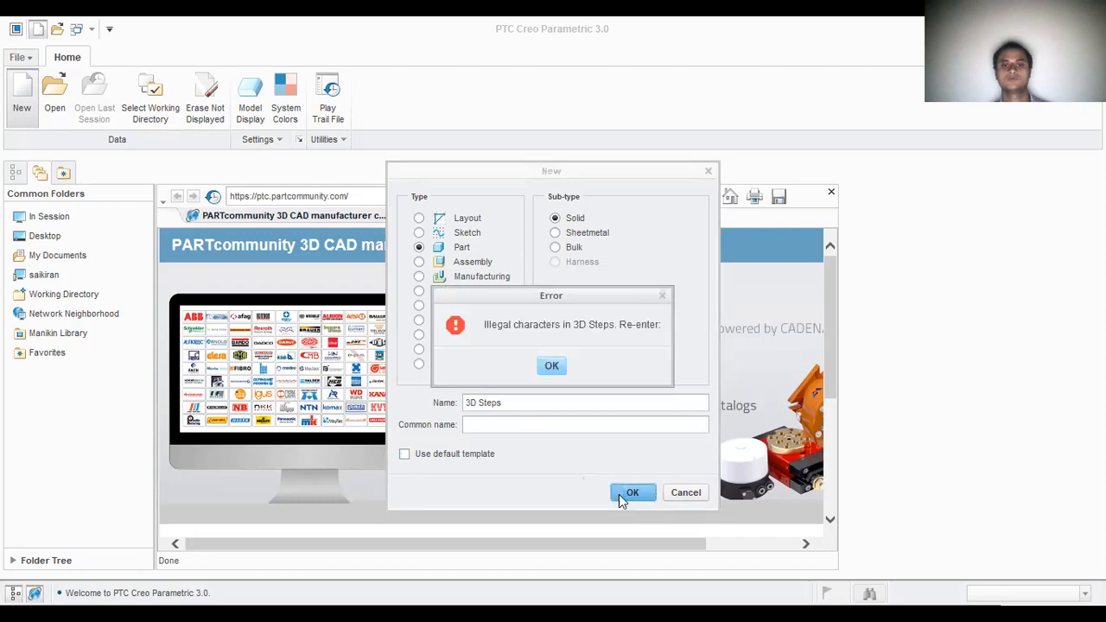
pyautogui.click(552, 369)
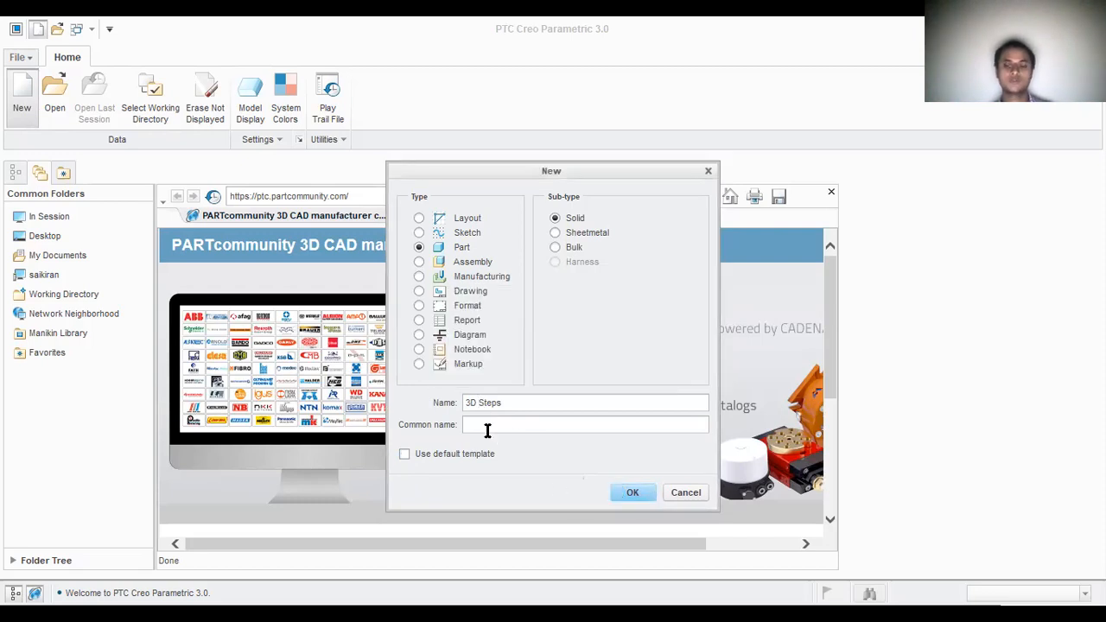
pyautogui.press('BackSpace')
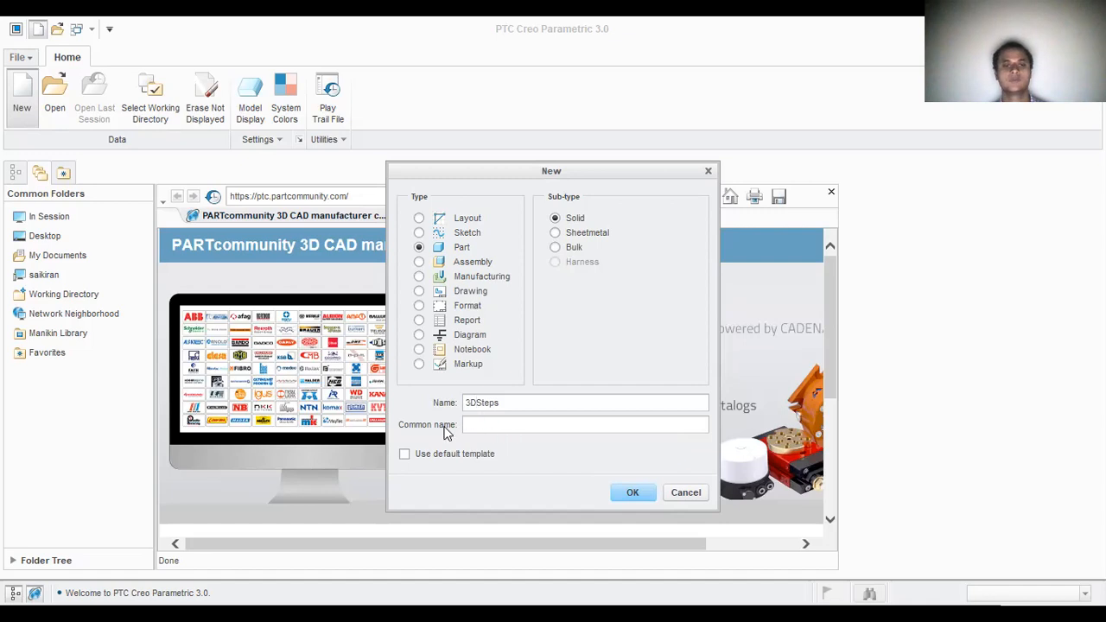
pyautogui.click(636, 493)
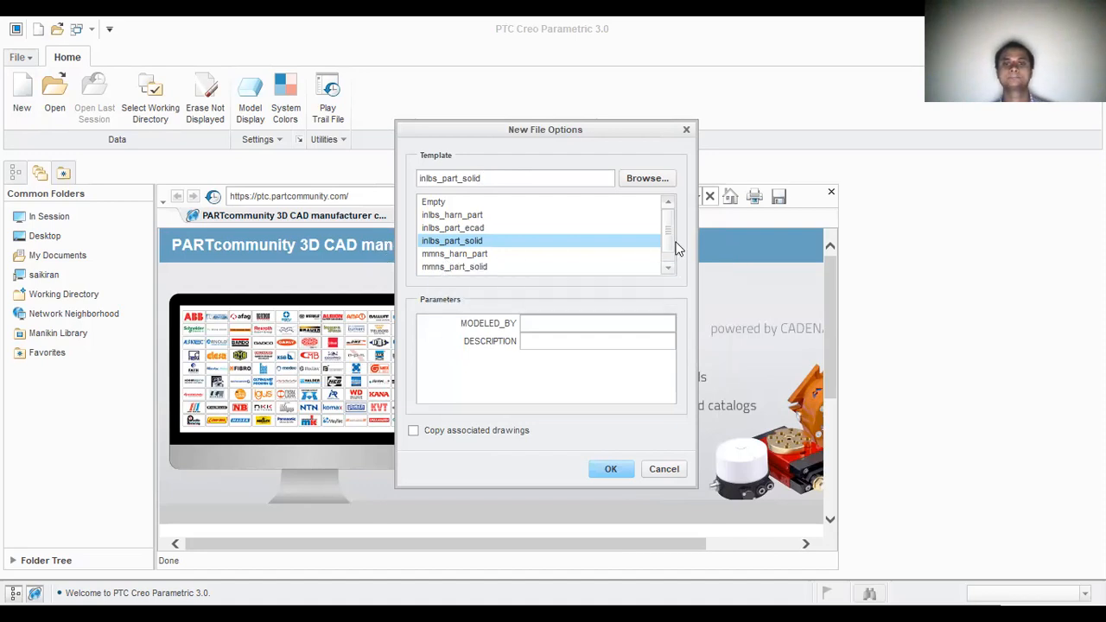
# Step: Create the part from the mmns_part_solid template
pyautogui.scroll(-1, 671, 250)
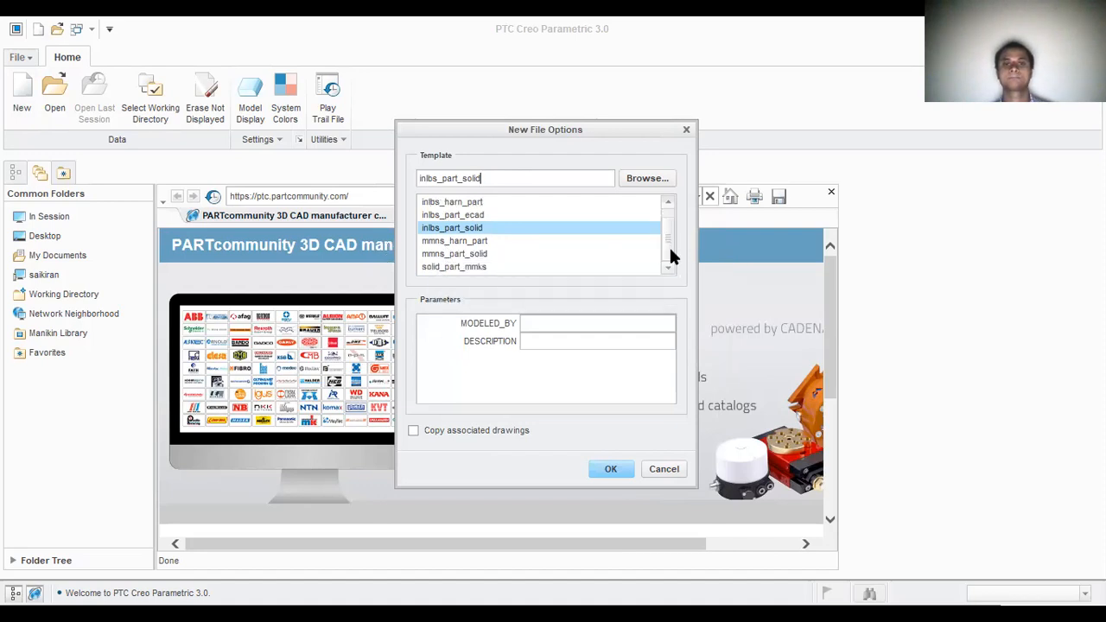
pyautogui.click(475, 254)
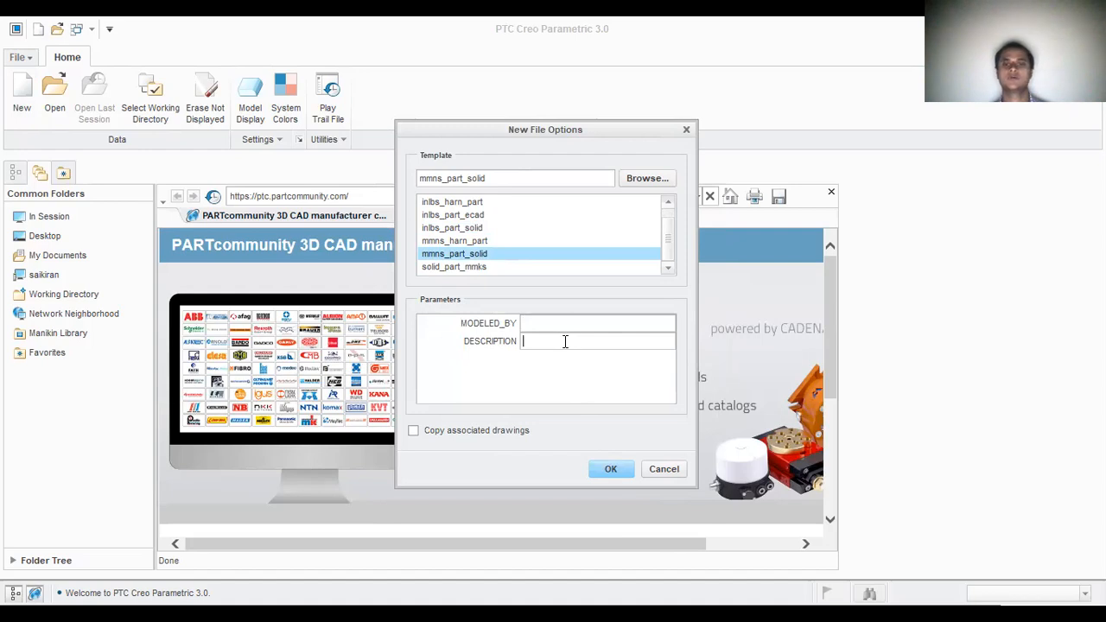
pyautogui.click(609, 472)
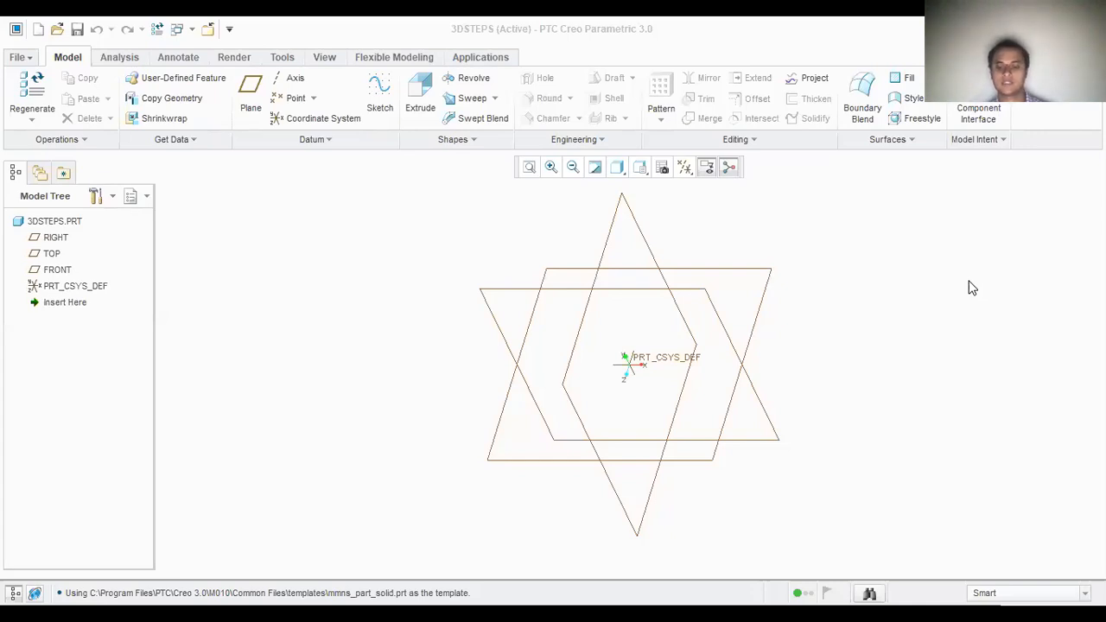
# Step: Start an Extrude on the TOP plane and sketch a center rectangle about 142 mm wide around the origin
pyautogui.click(425, 95)
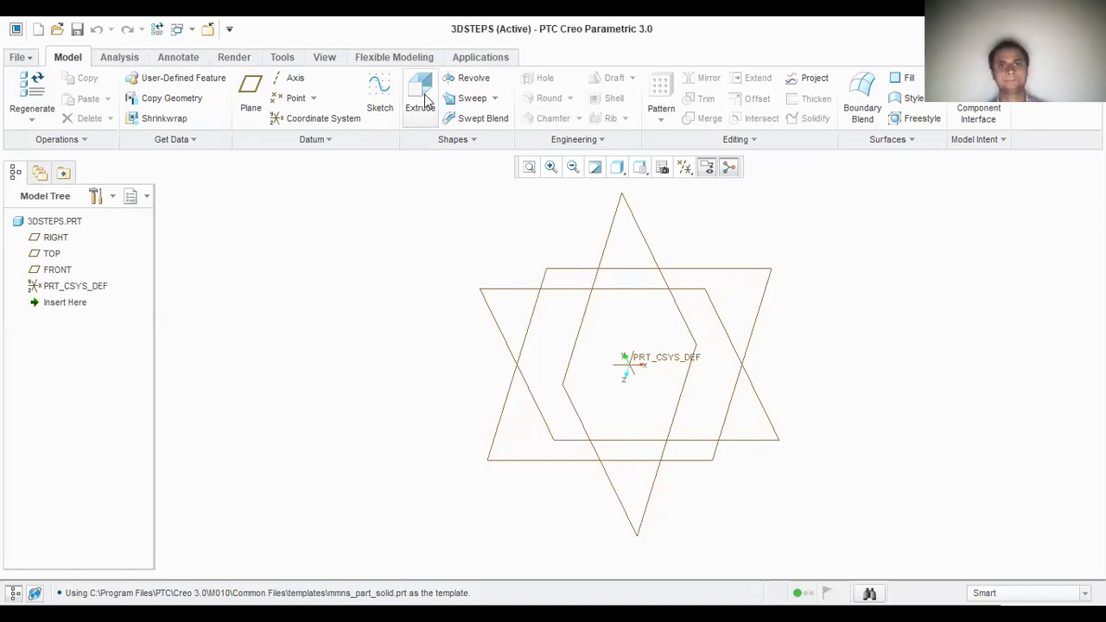
pyautogui.click(425, 100)
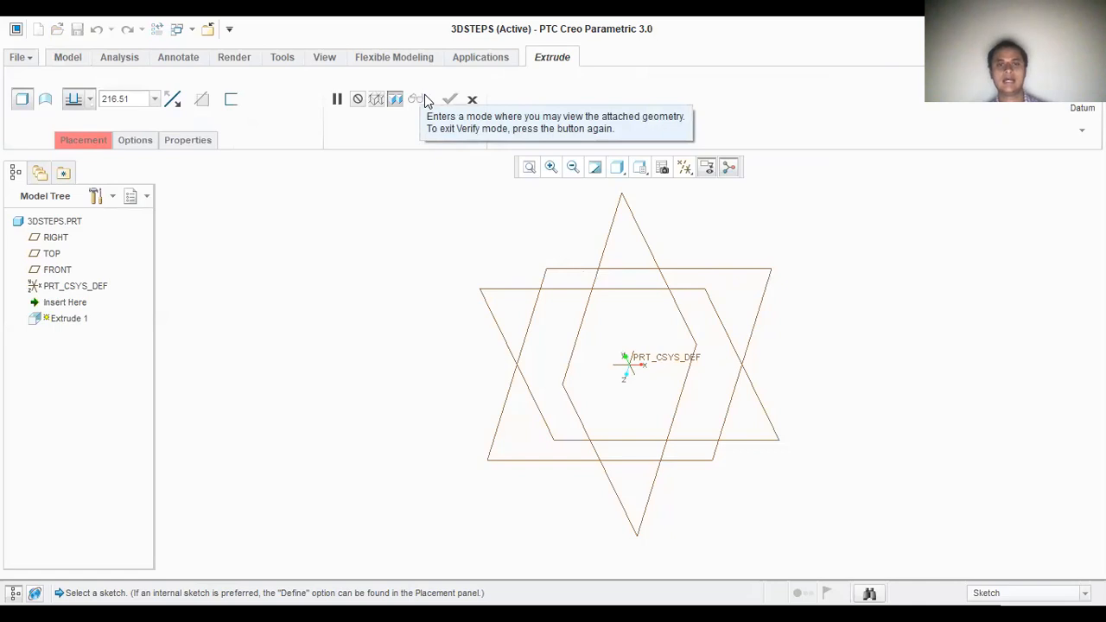
pyautogui.click(48, 254)
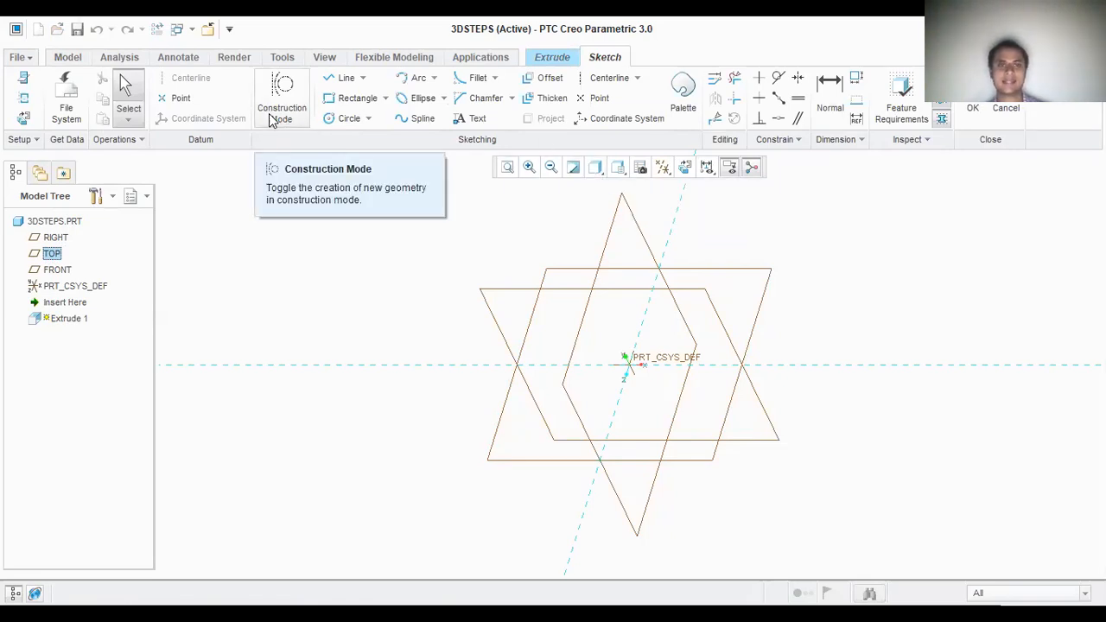
pyautogui.click(387, 98)
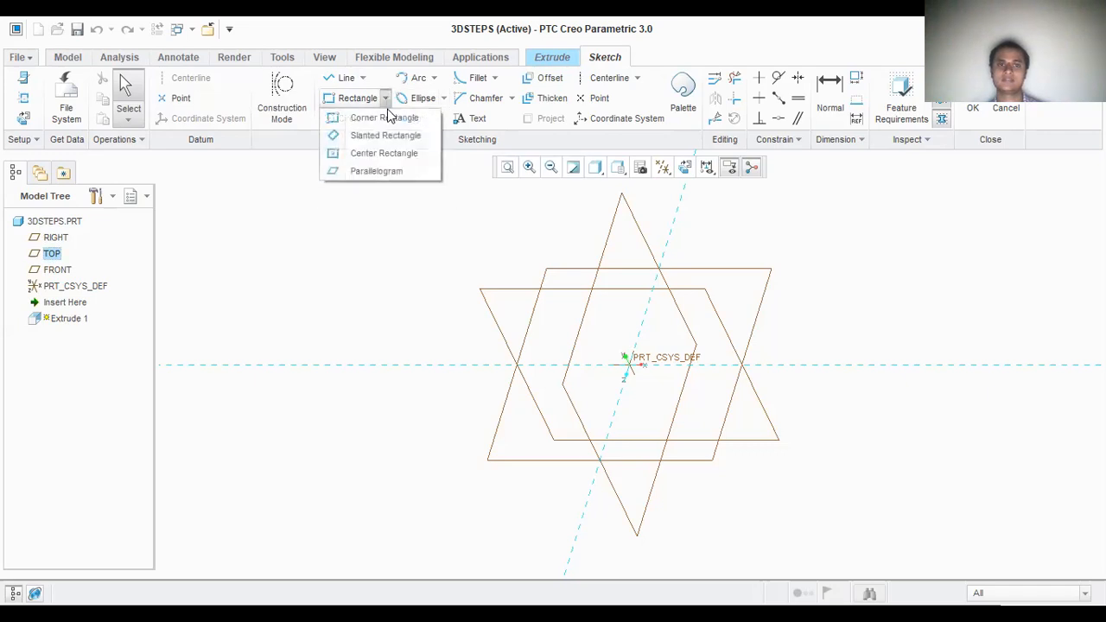
pyautogui.click(389, 153)
pyautogui.click(630, 363)
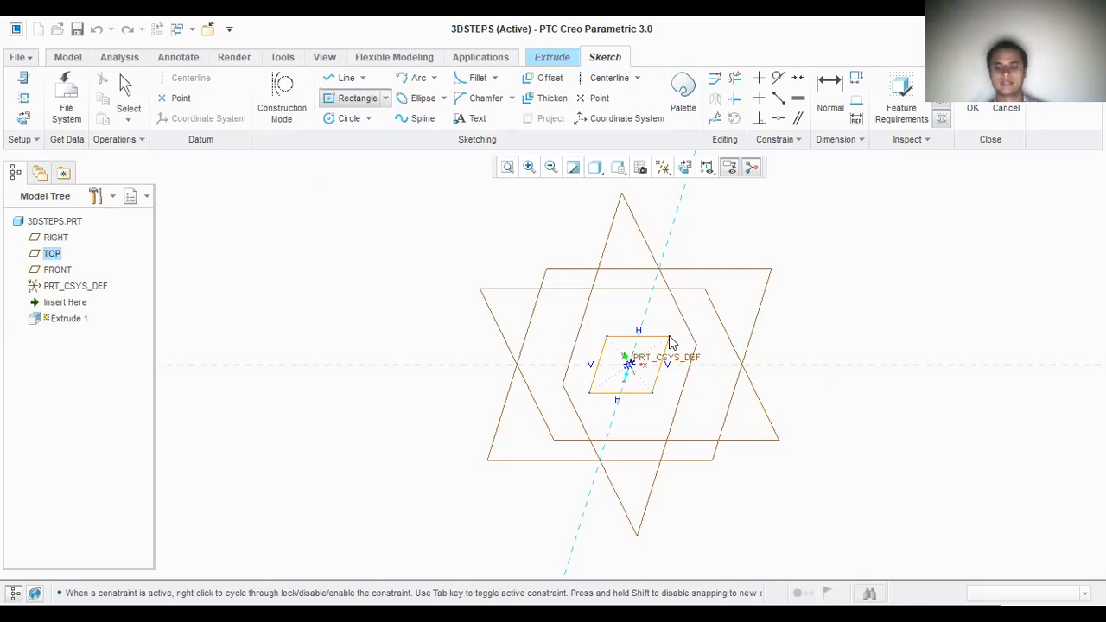
pyautogui.click(670, 337)
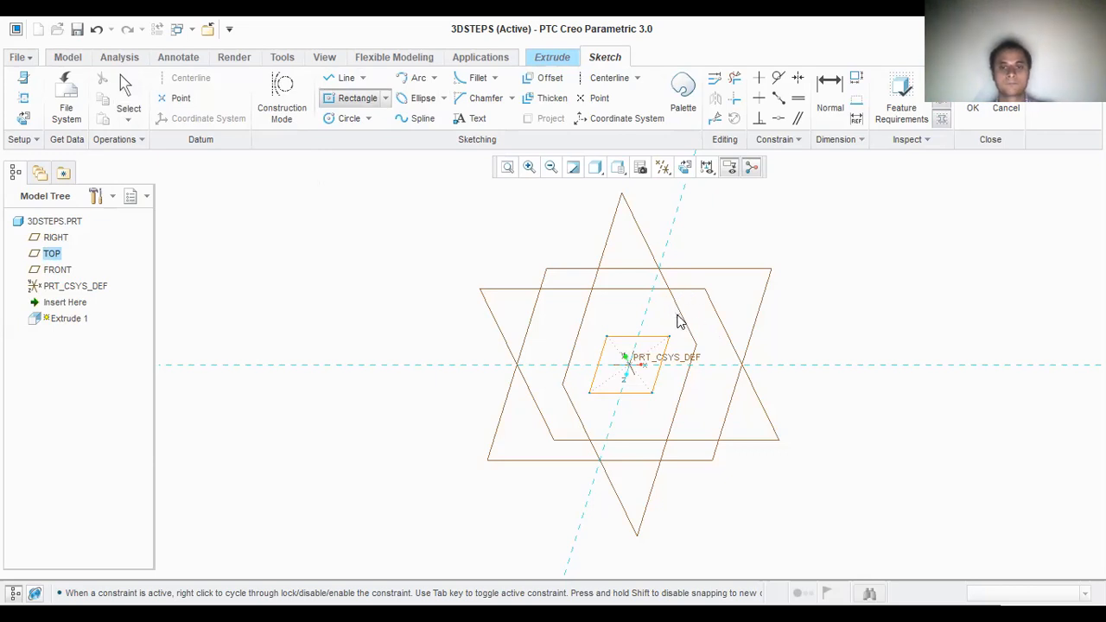
pyautogui.click(679, 319)
pyautogui.middleClick(679, 320)
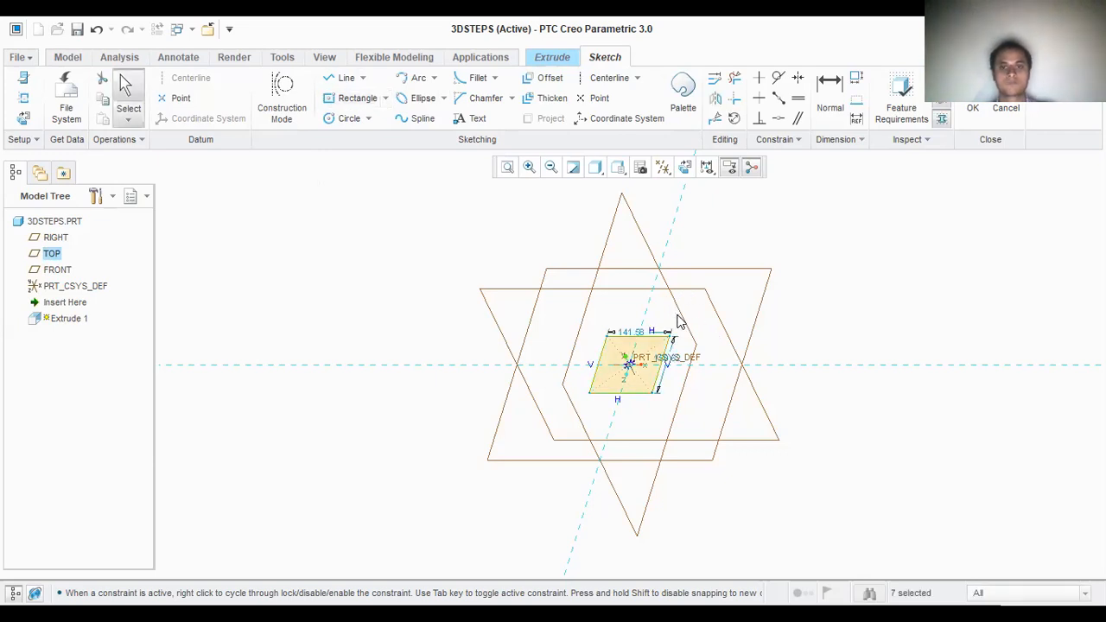
# Step: Set the rectangle's horizontal side to 72 mm and its other side to 104 mm, and finish the sketch
pyautogui.doubleClick(636, 334)
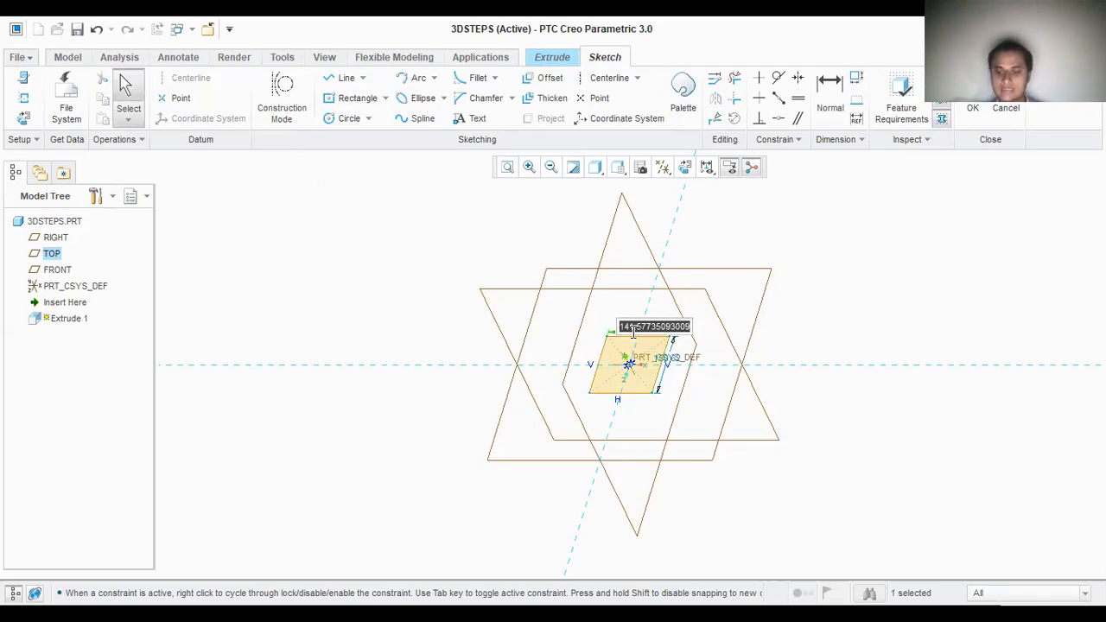
pyautogui.write('72')
pyautogui.press('Return')
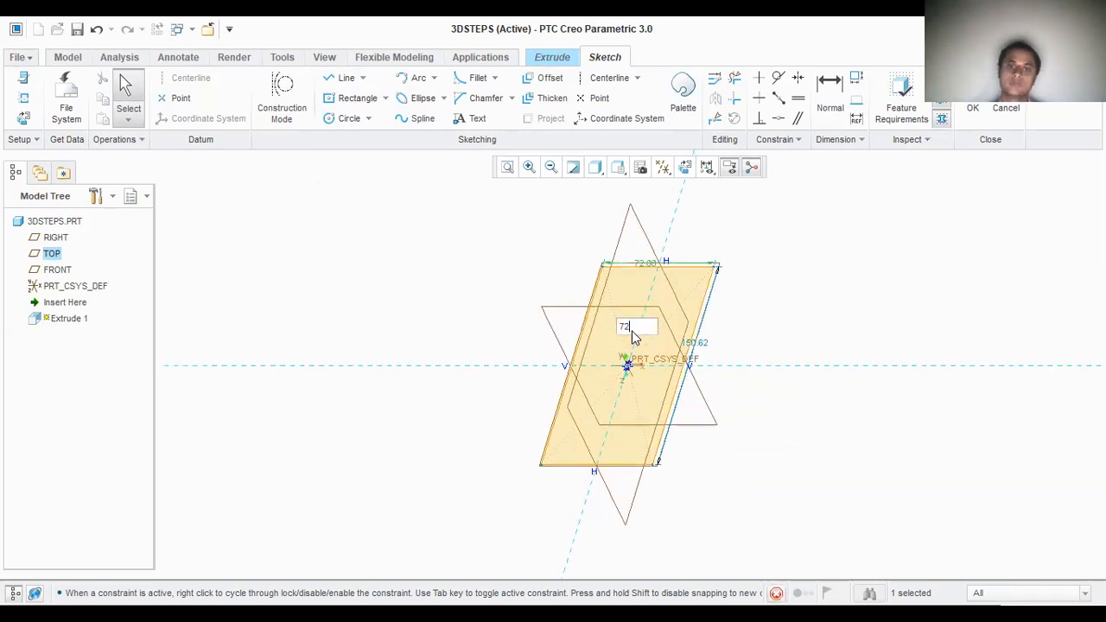
pyautogui.doubleClick(698, 341)
pyautogui.write('104')
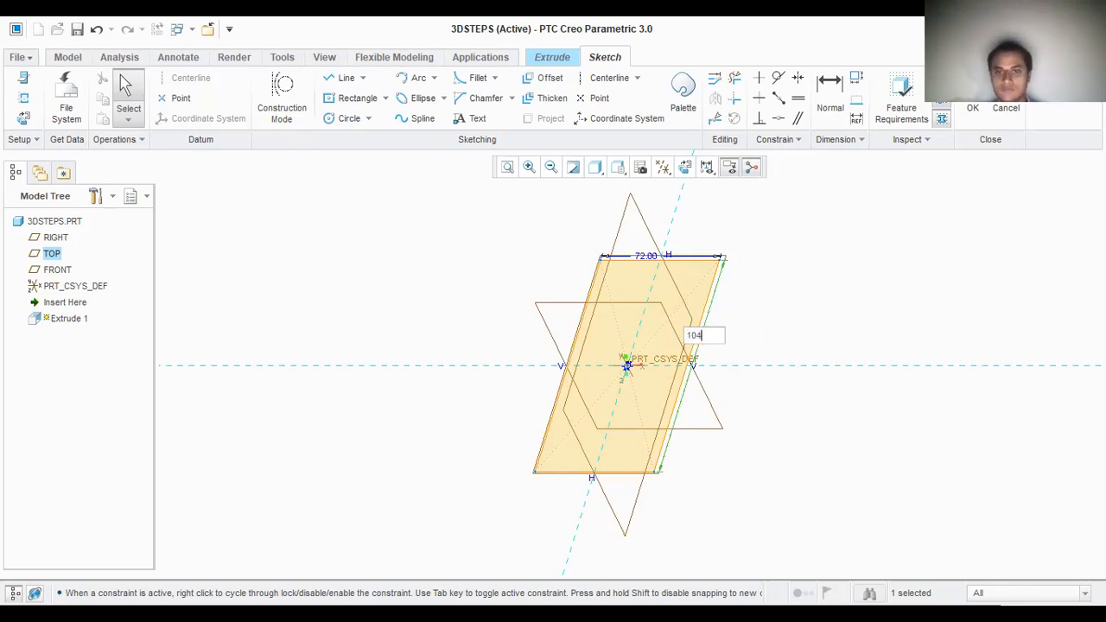
pyautogui.press('Return')
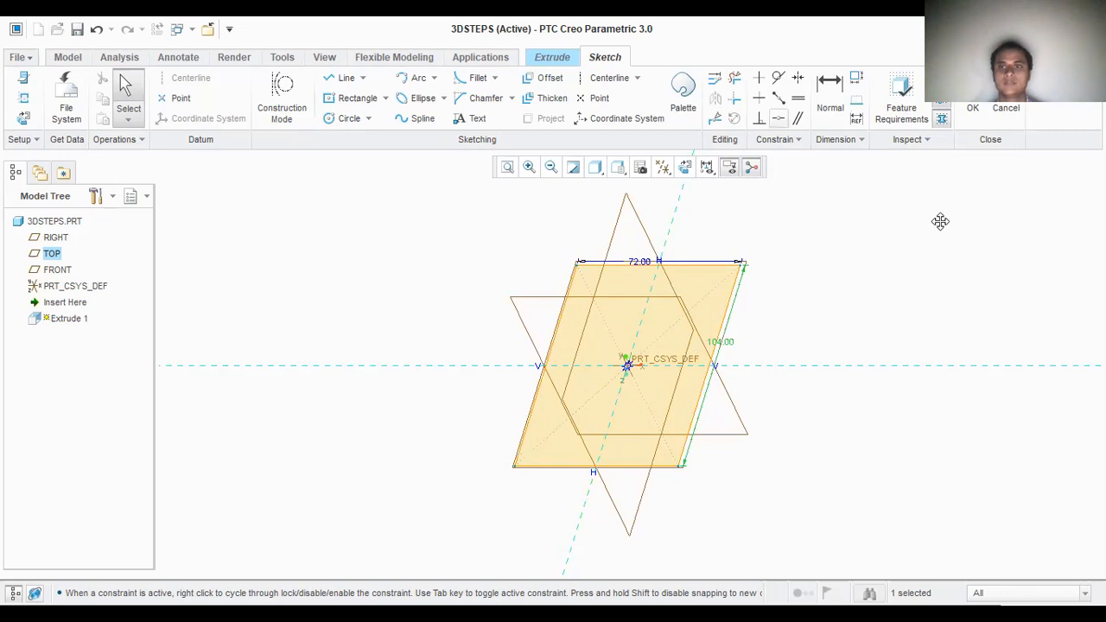
pyautogui.click(974, 107)
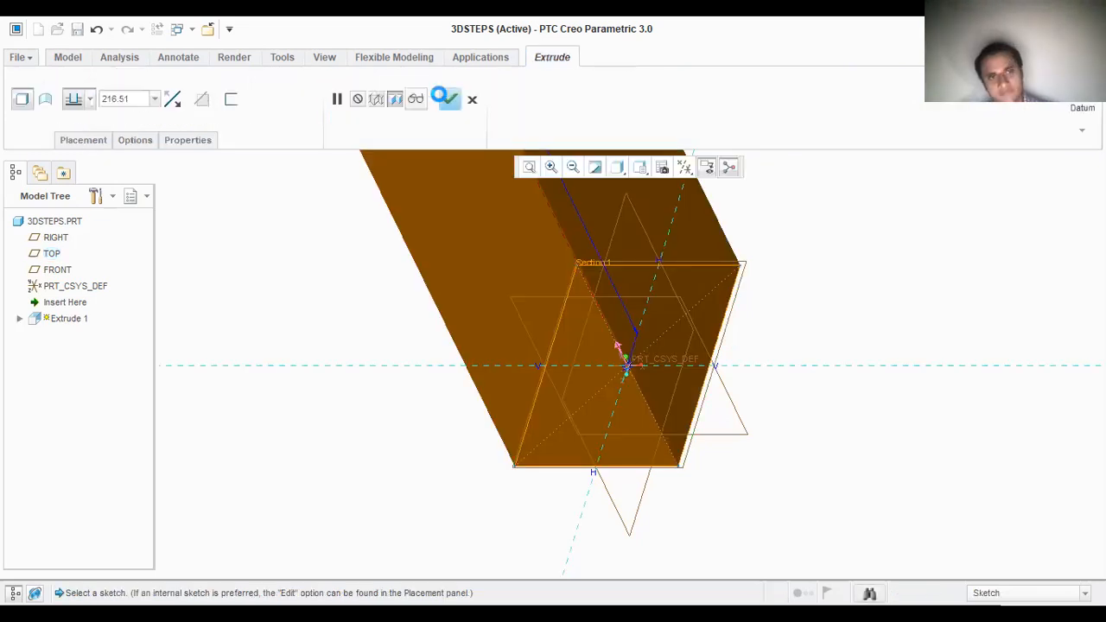
# Step: Extrude the rectangle to a depth of 48 mm and complete the feature
pyautogui.click(139, 98)
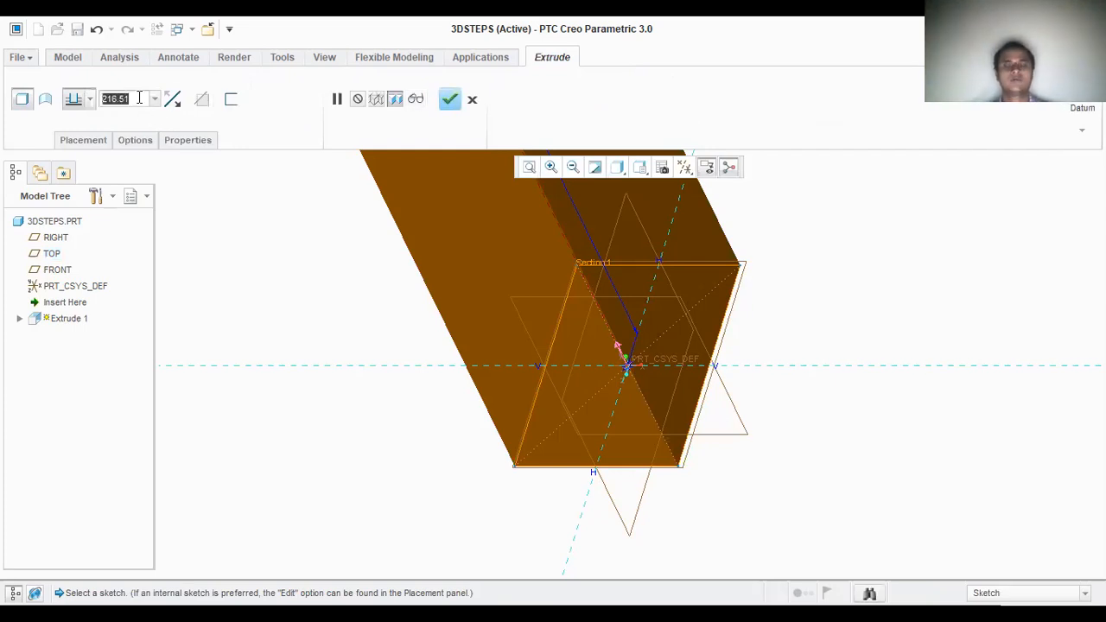
pyautogui.write('48')
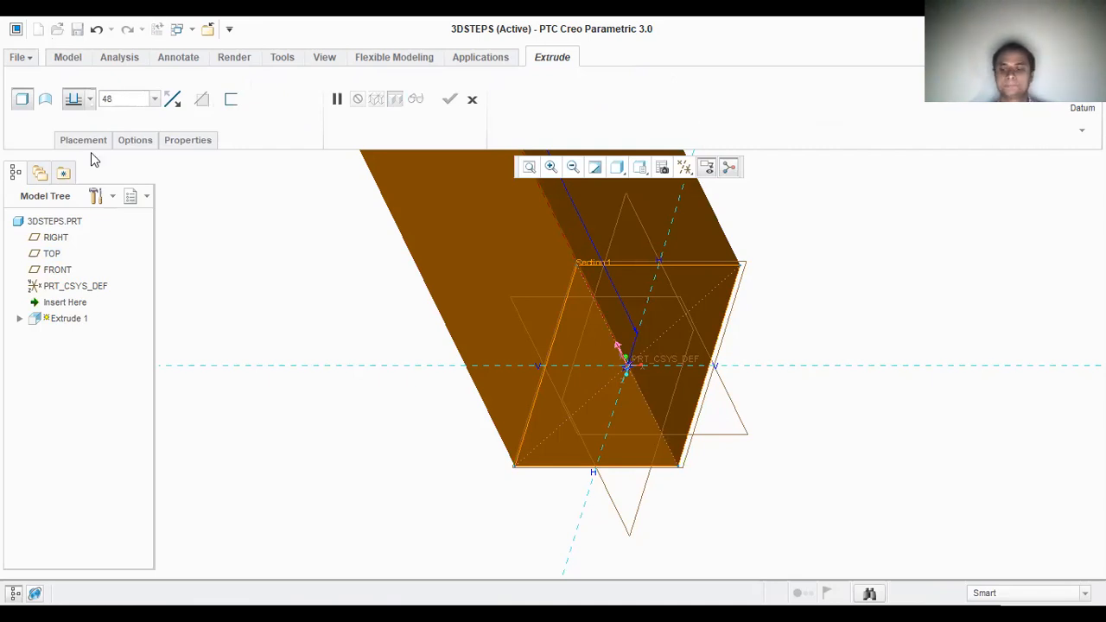
pyautogui.press('Return')
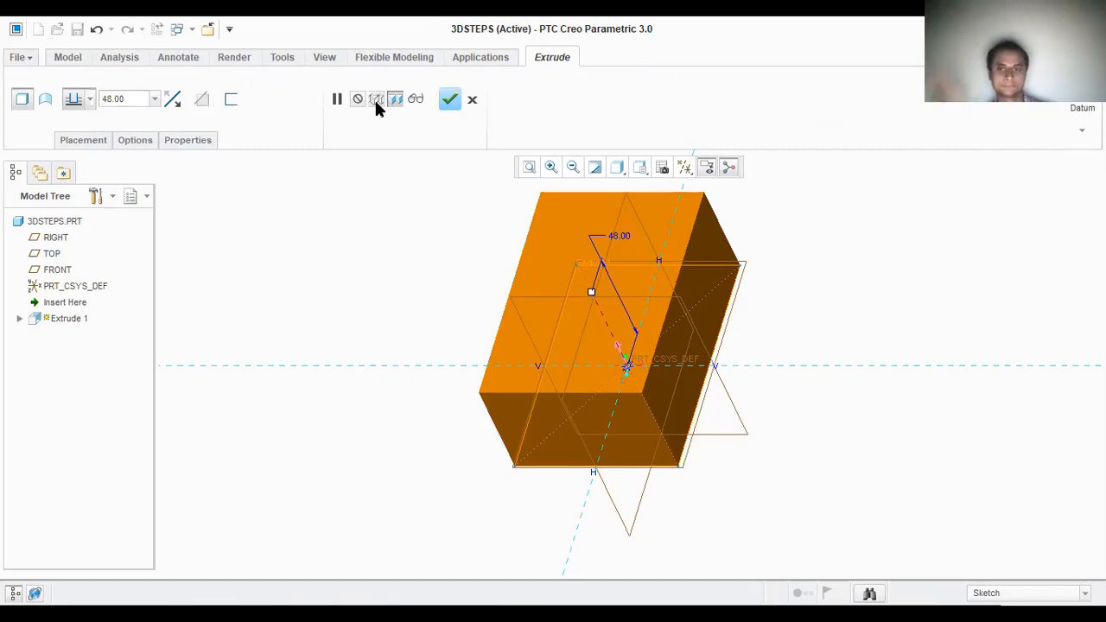
pyautogui.click(449, 99)
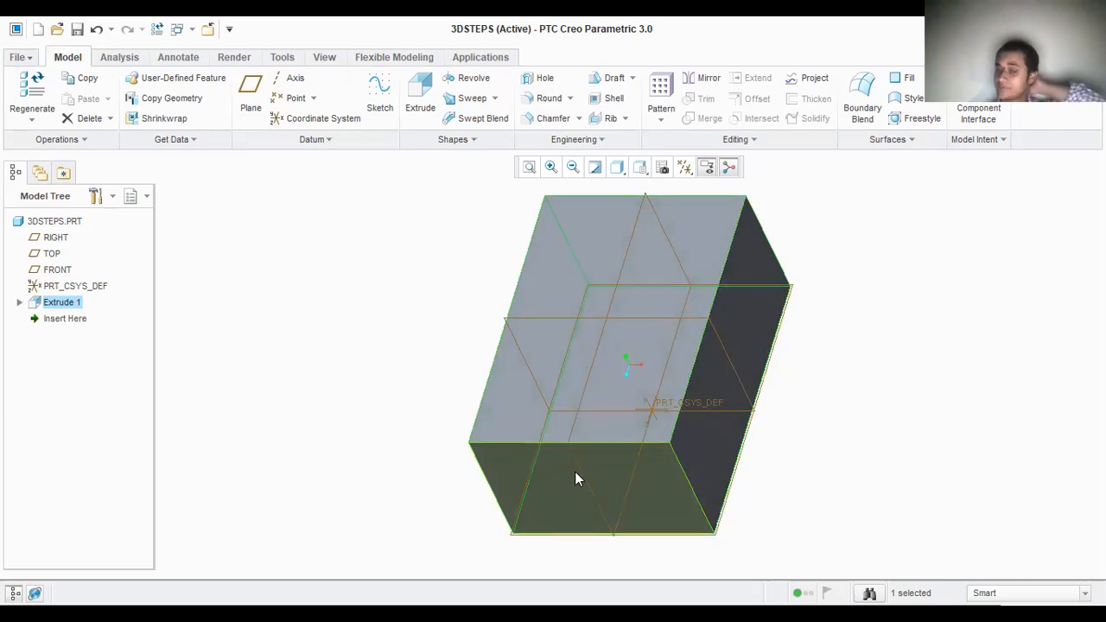
# Step: Start a sketch on the block's front end face and orient the sketching plane parallel to the screen
pyautogui.click(590, 500)
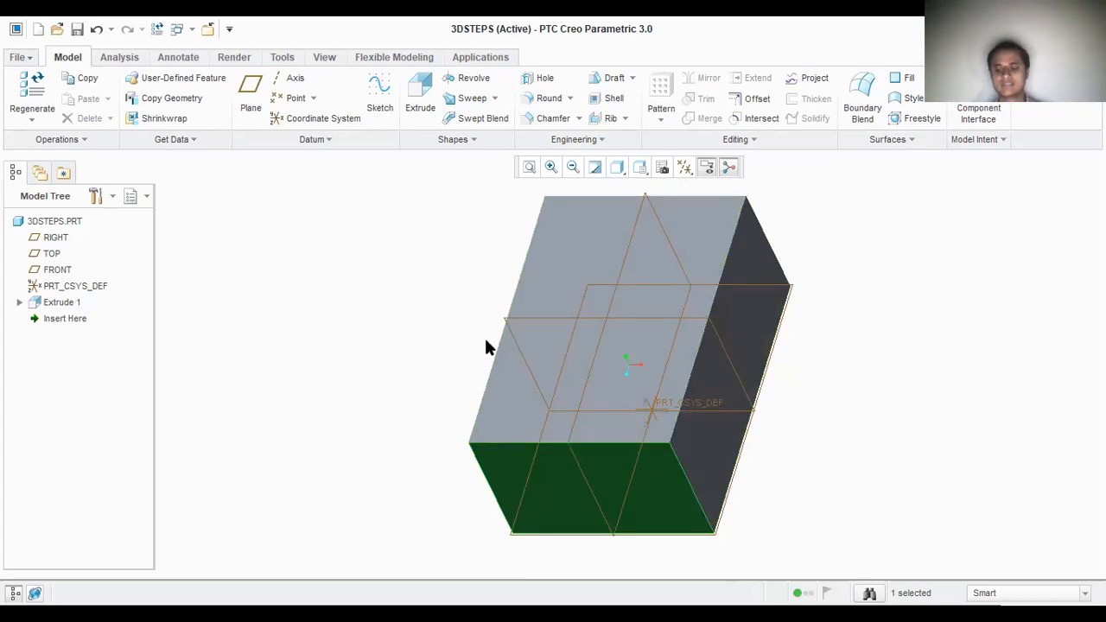
pyautogui.click(380, 95)
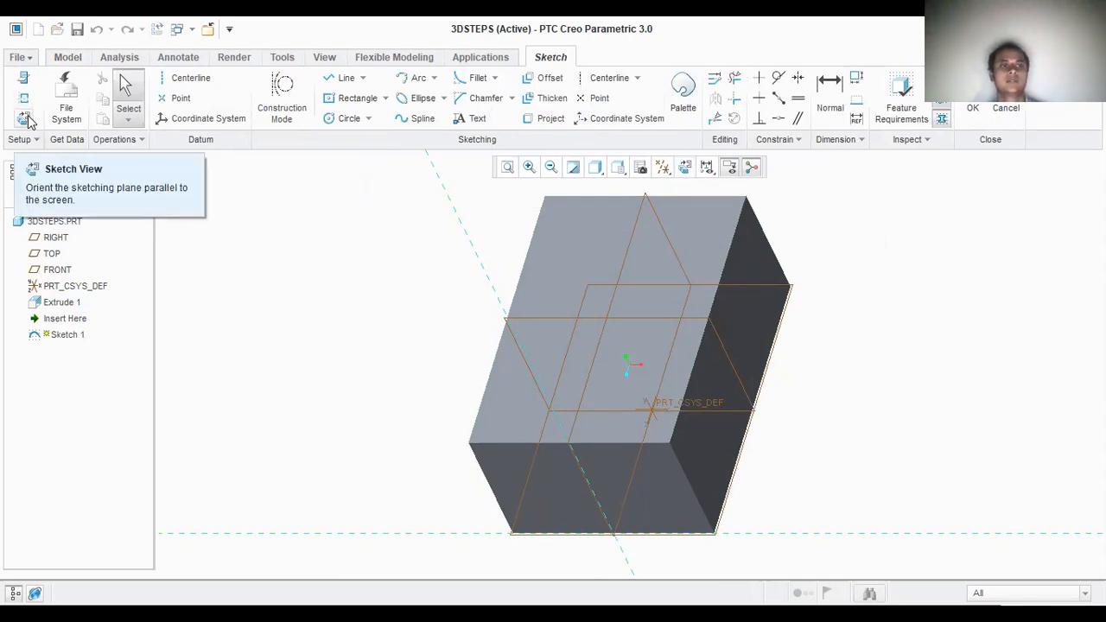
pyautogui.click(685, 168)
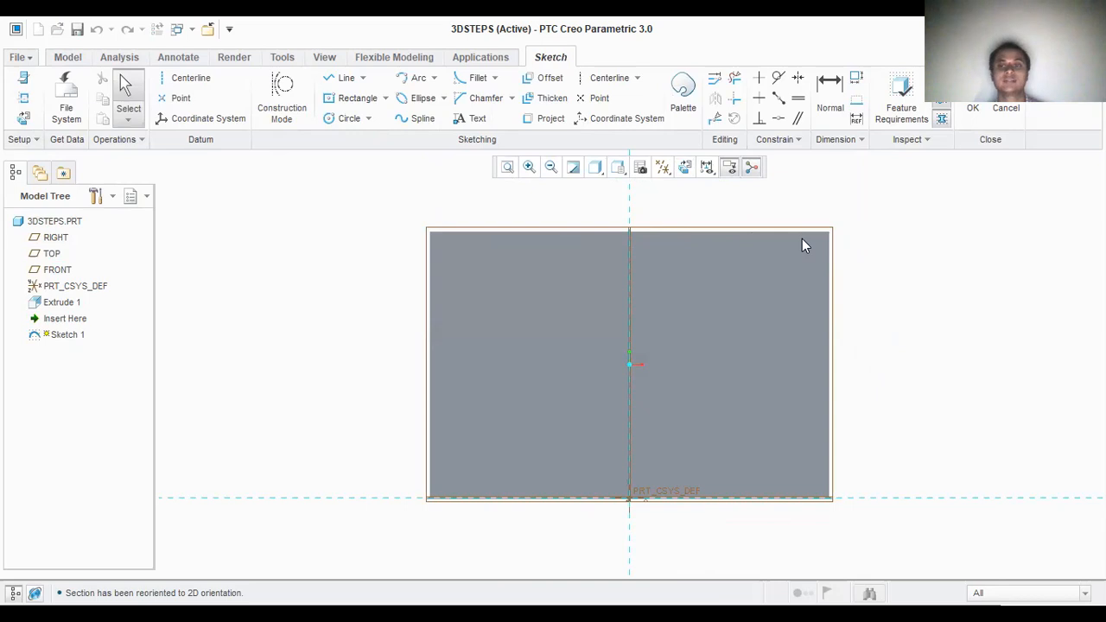
# Step: Add the face's top and right edges as sketch references
pyautogui.click(23, 98)
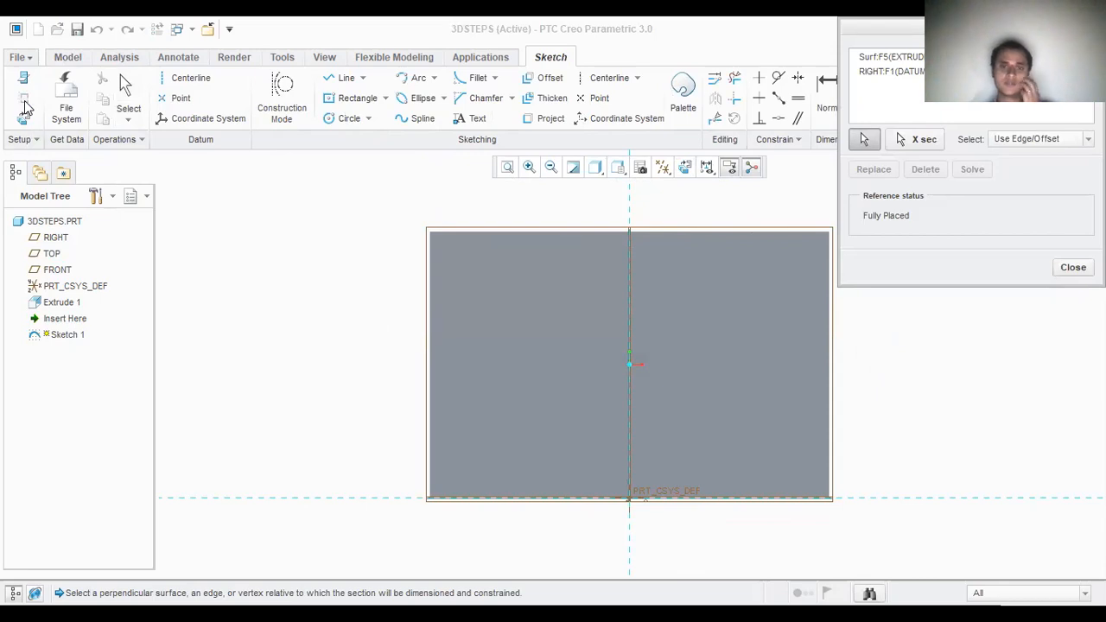
pyautogui.click(660, 234)
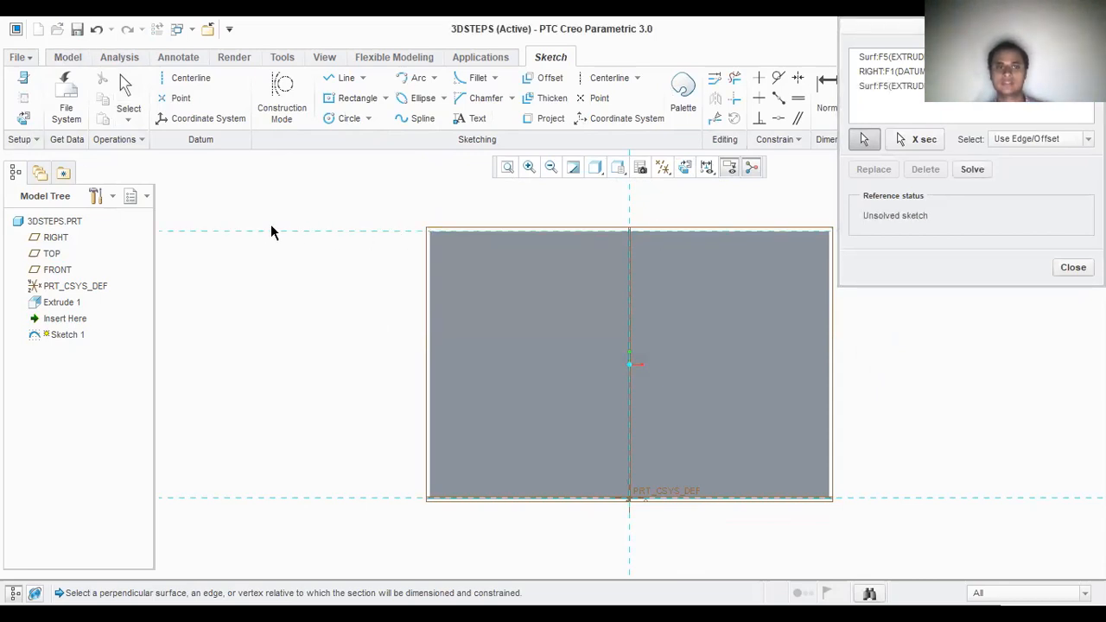
pyautogui.click(829, 268)
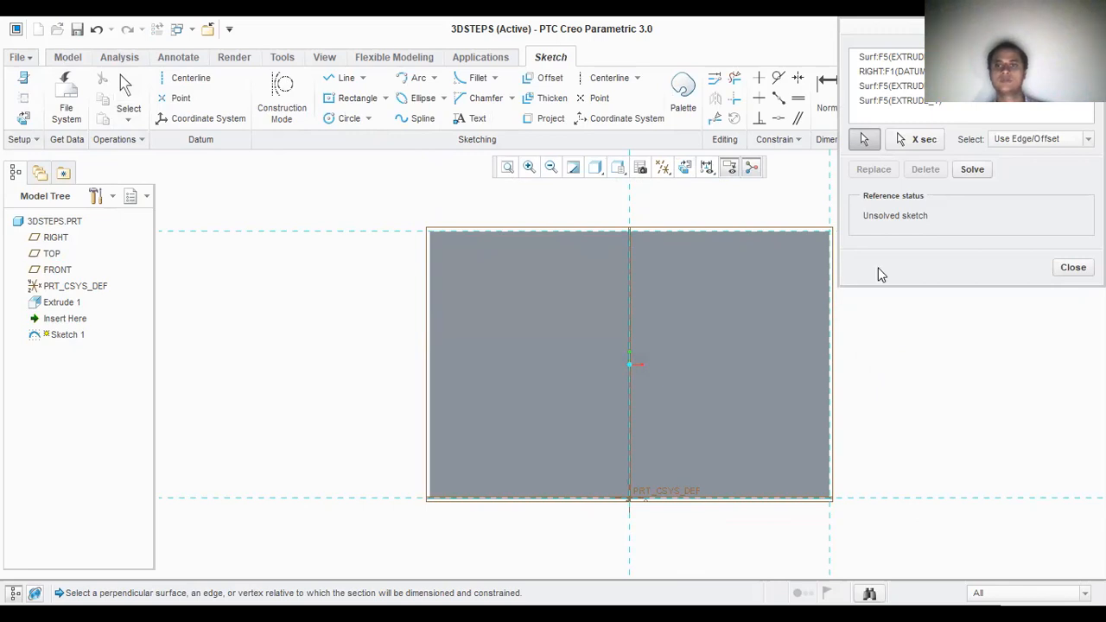
pyautogui.click(1072, 268)
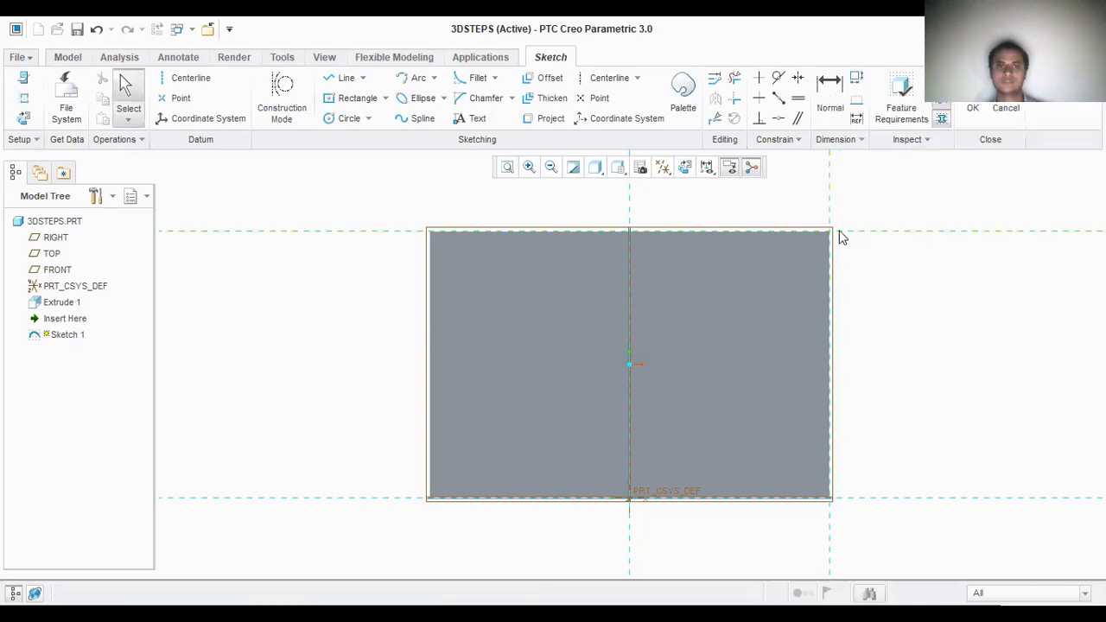
# Step: Sketch a closed two-step line chain from the face's top-right corner, about 30 mm high with equal treads about 17 mm wide
pyautogui.click(362, 78)
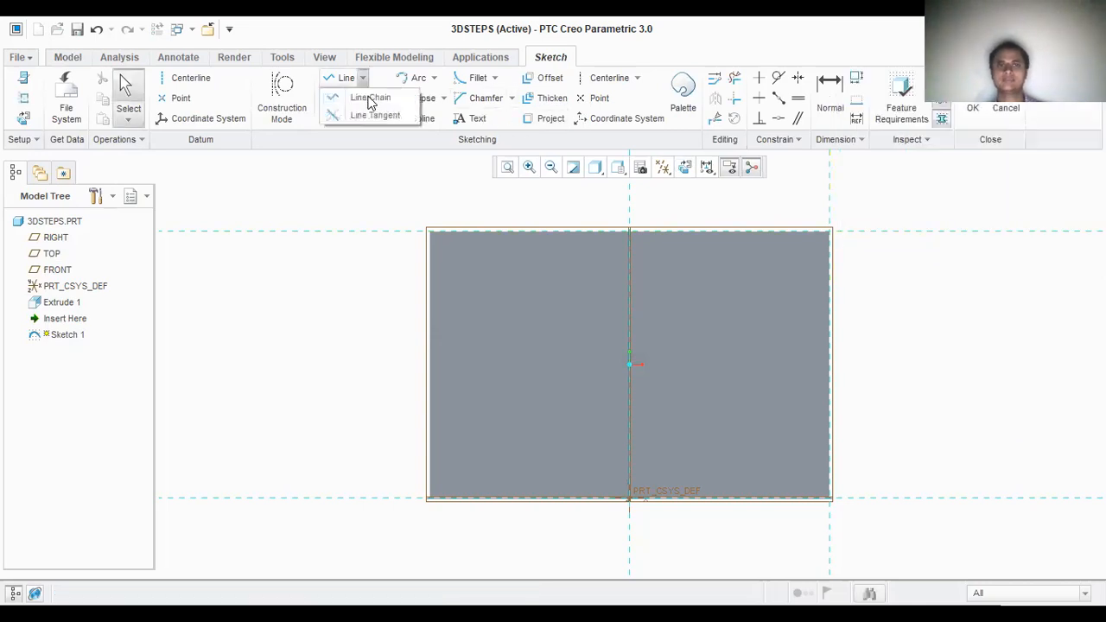
pyautogui.click(370, 102)
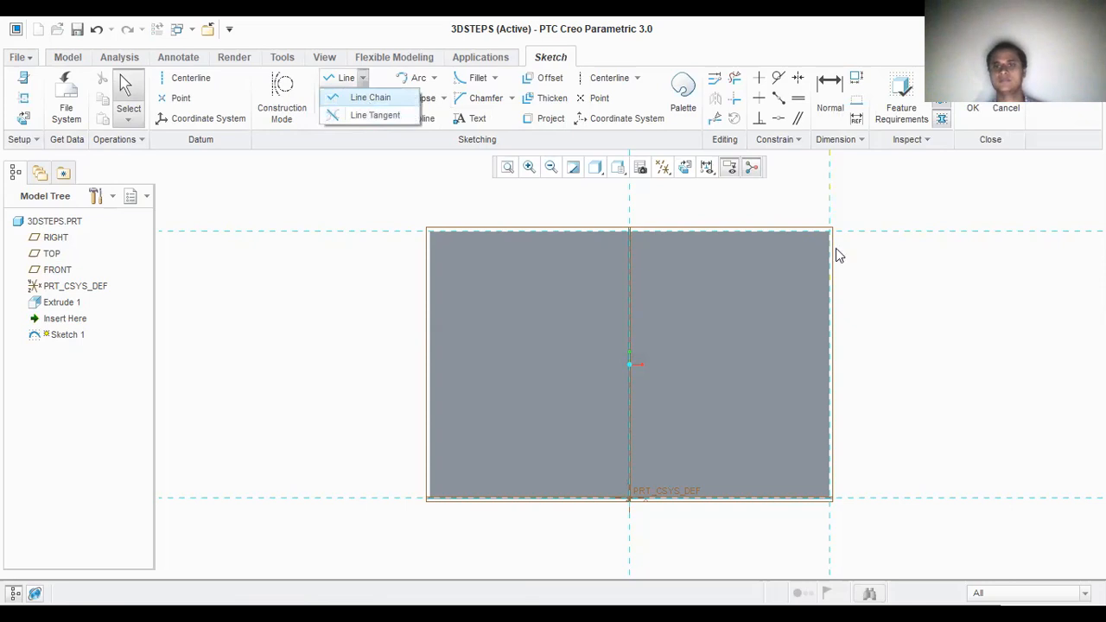
pyautogui.click(829, 231)
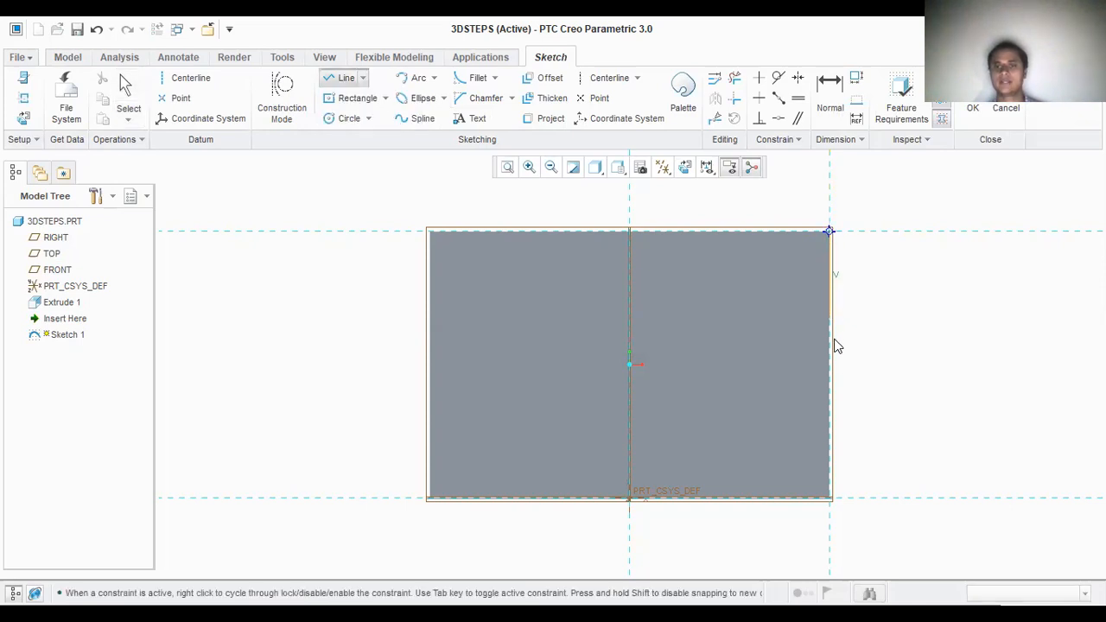
pyautogui.click(827, 398)
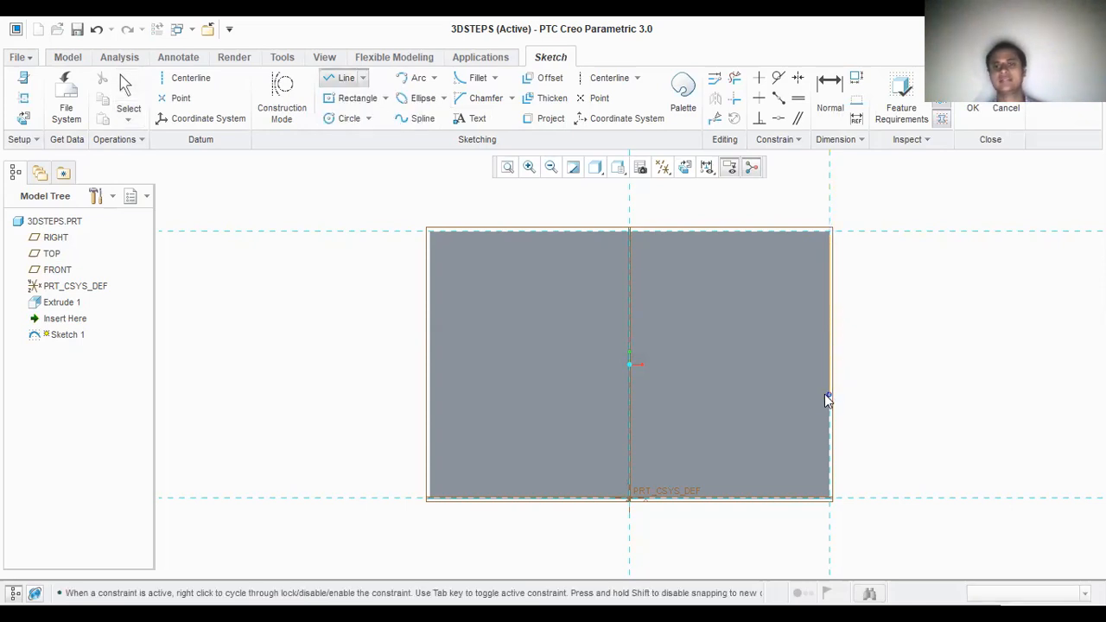
pyautogui.click(738, 399)
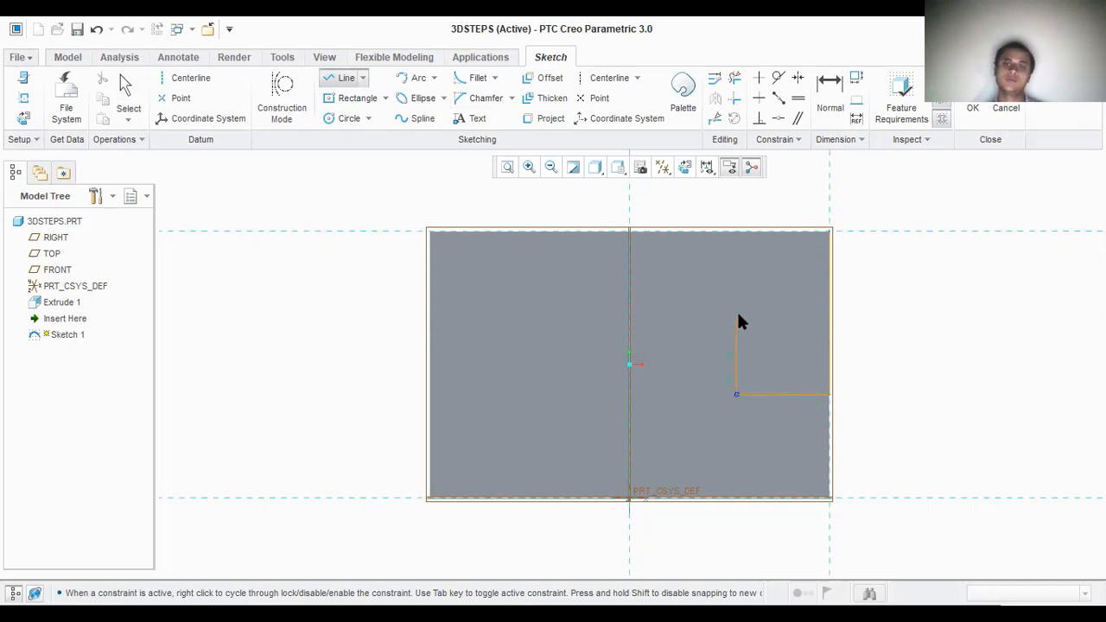
pyautogui.click(644, 324)
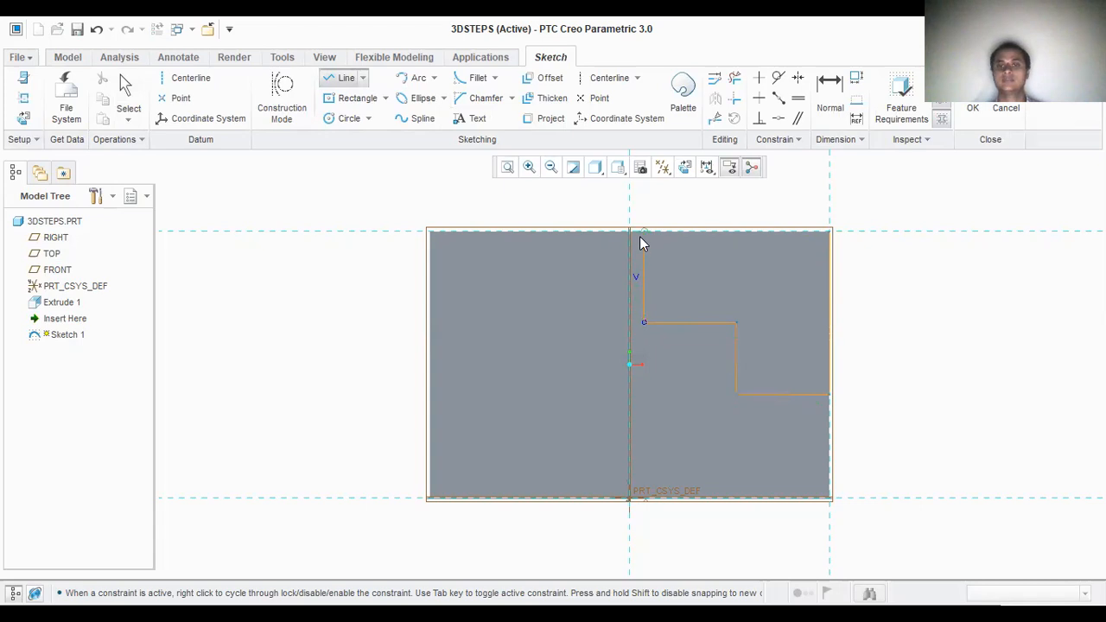
pyautogui.click(643, 235)
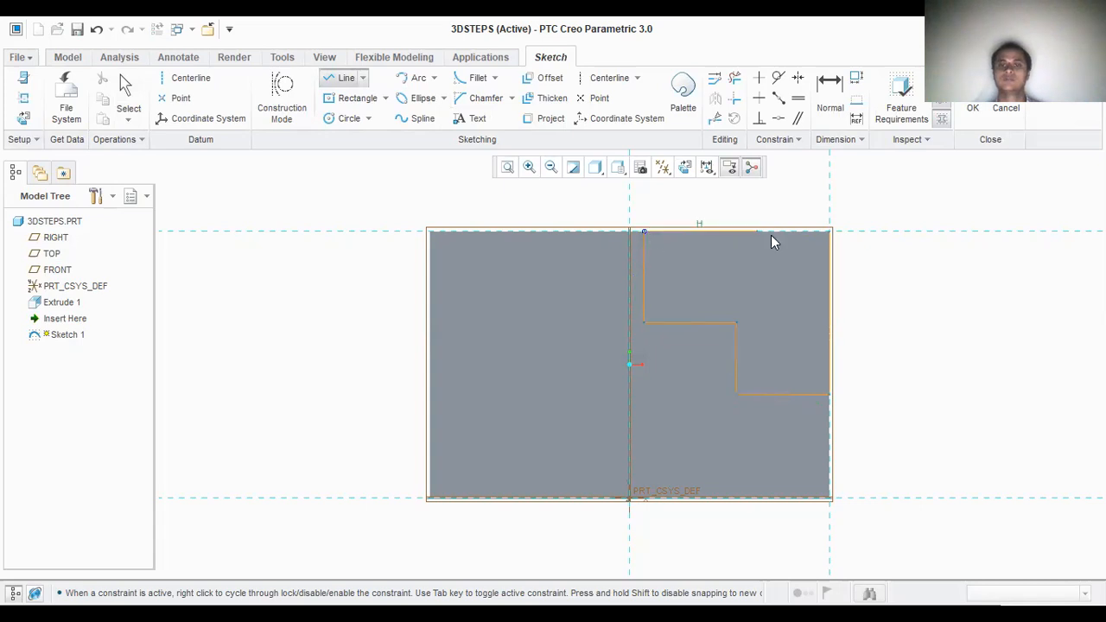
pyautogui.click(829, 235)
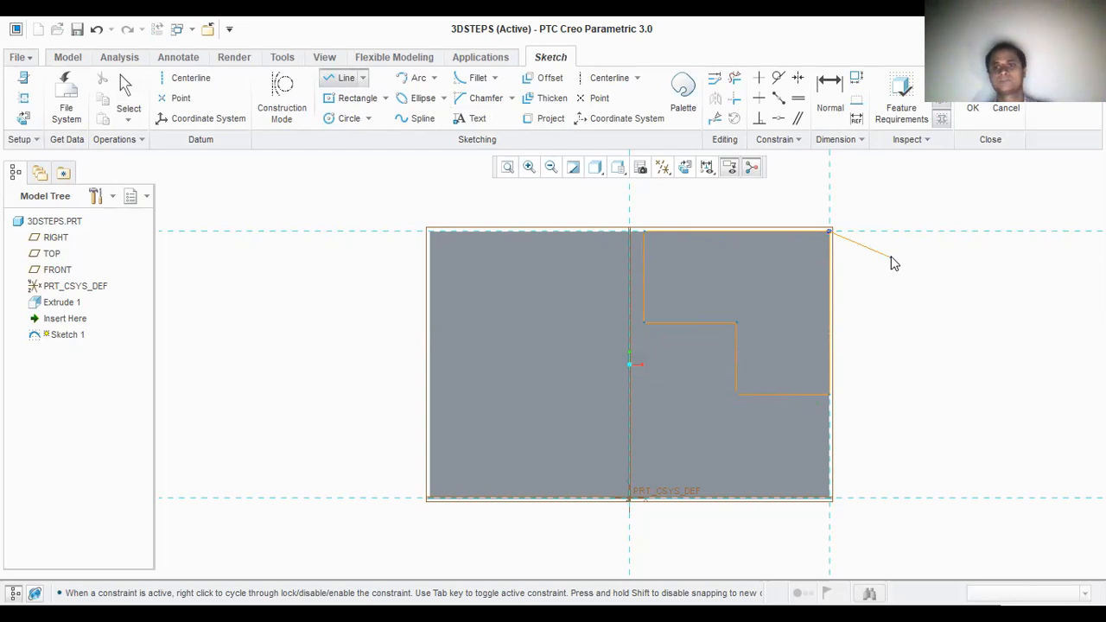
pyautogui.middleClick(894, 262)
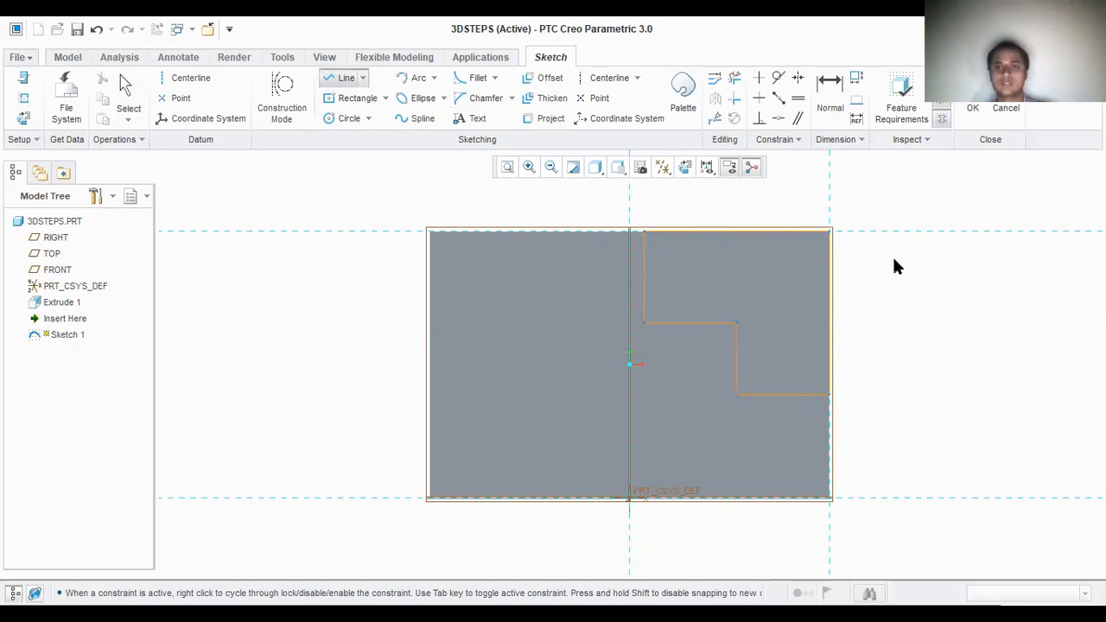
pyautogui.middleClick(894, 262)
# Step: Set the profile's right side to 32 mm and its lower tread to 24 mm
pyautogui.doubleClick(847, 298)
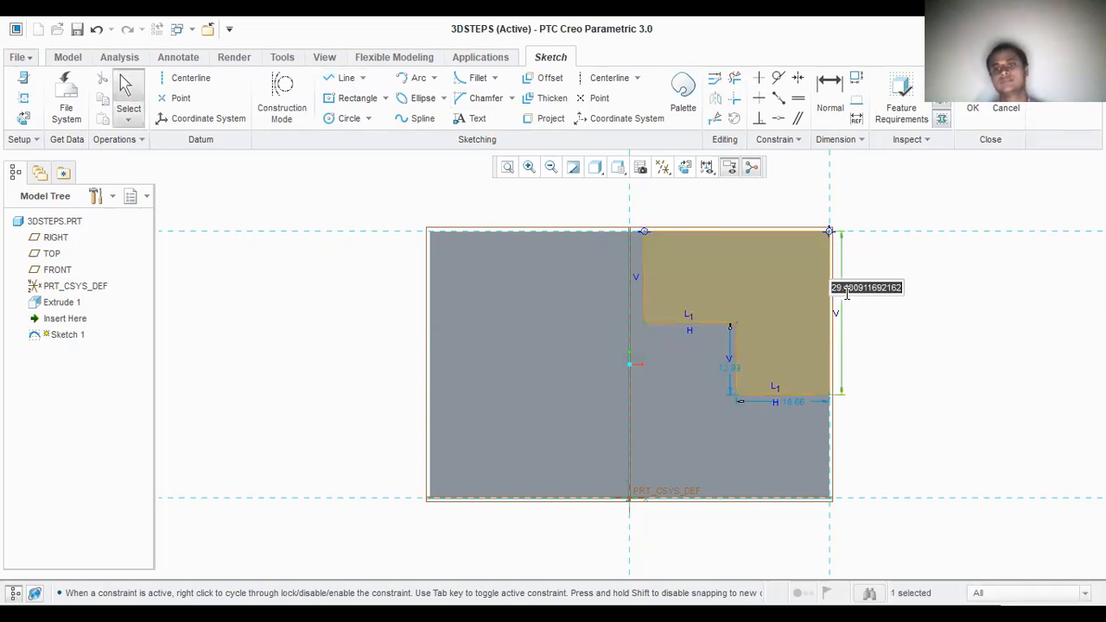
pyautogui.write('32')
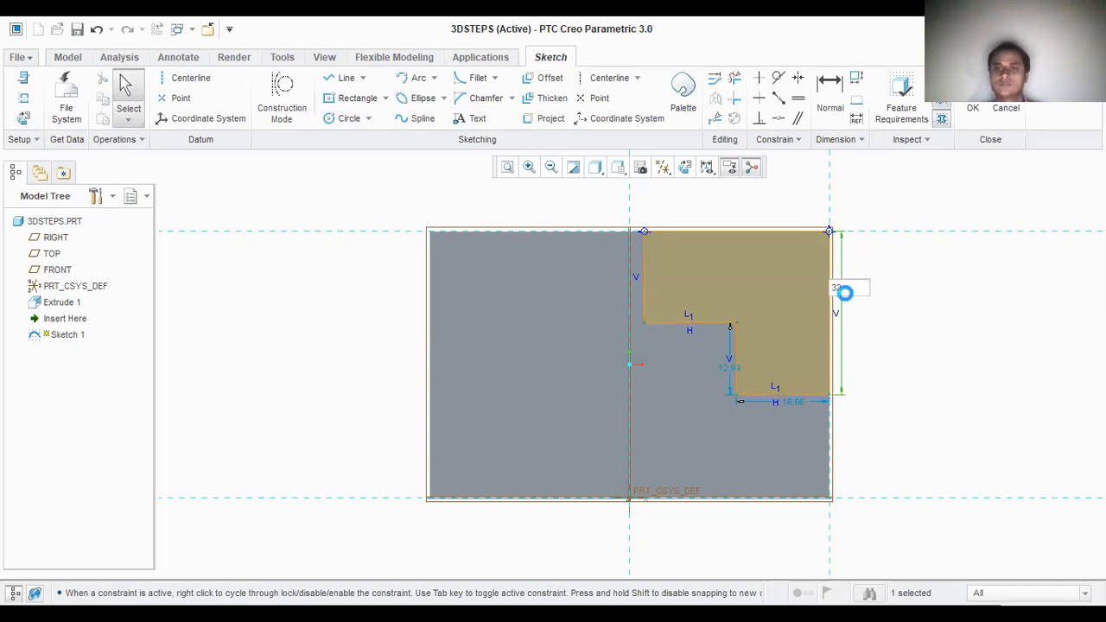
pyautogui.press('Return')
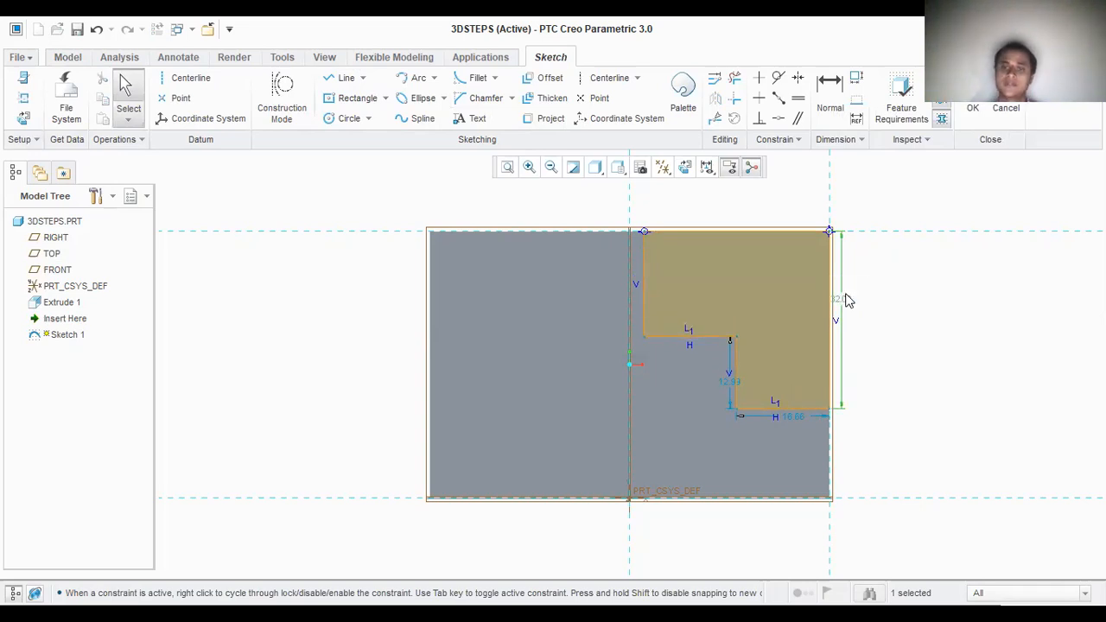
pyautogui.doubleClick(788, 419)
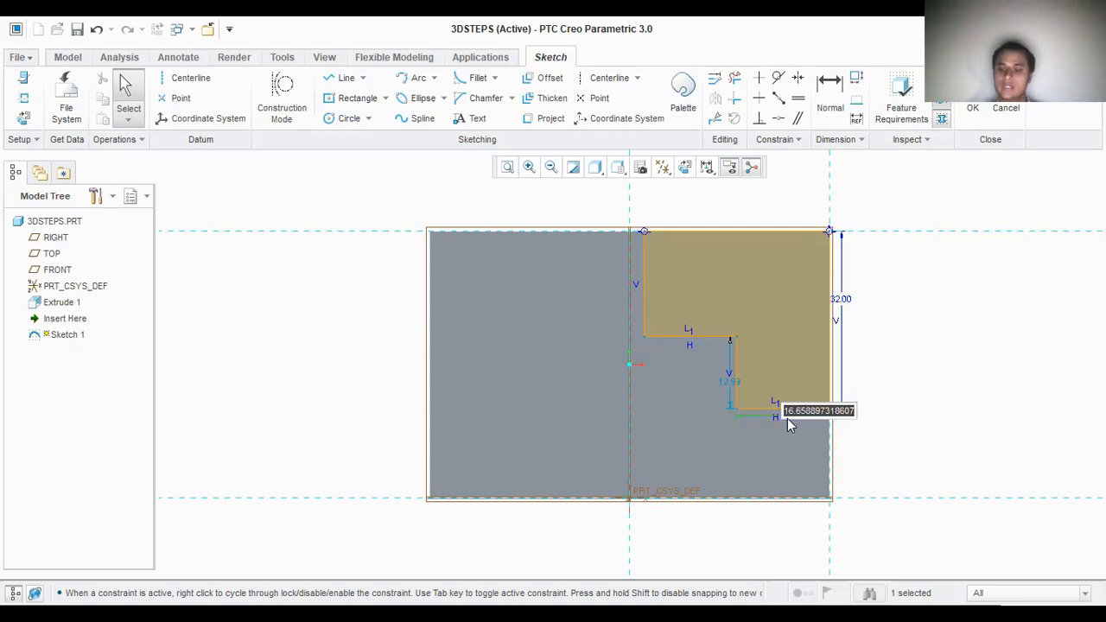
pyautogui.write('24')
pyautogui.press('Return')
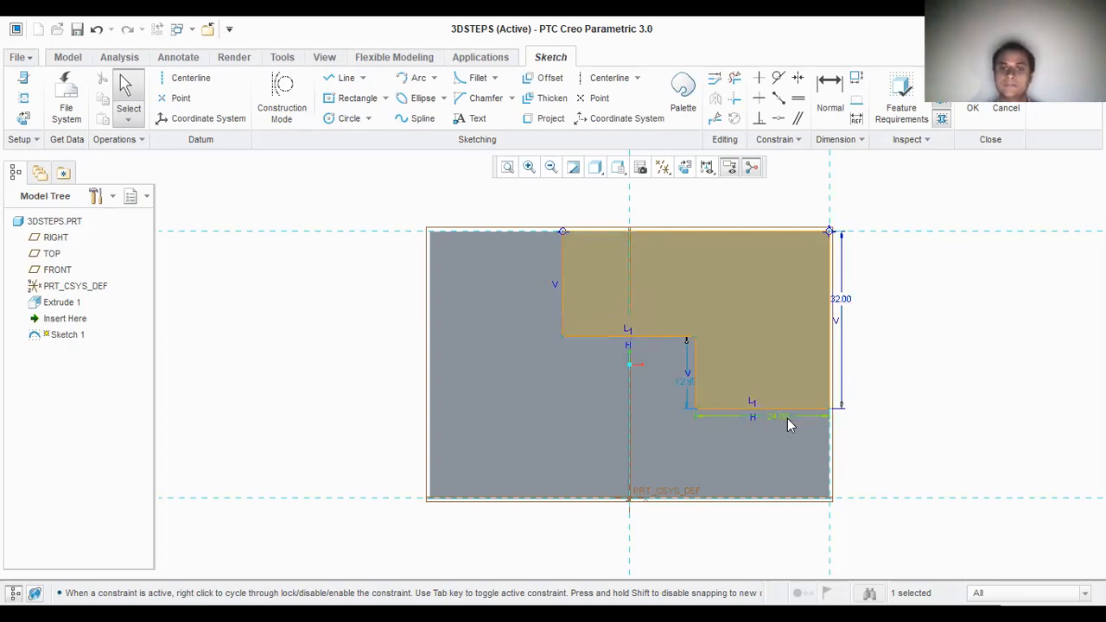
# Step: Set the height of the riser between the two treads to 16 mm
pyautogui.doubleClick(686, 381)
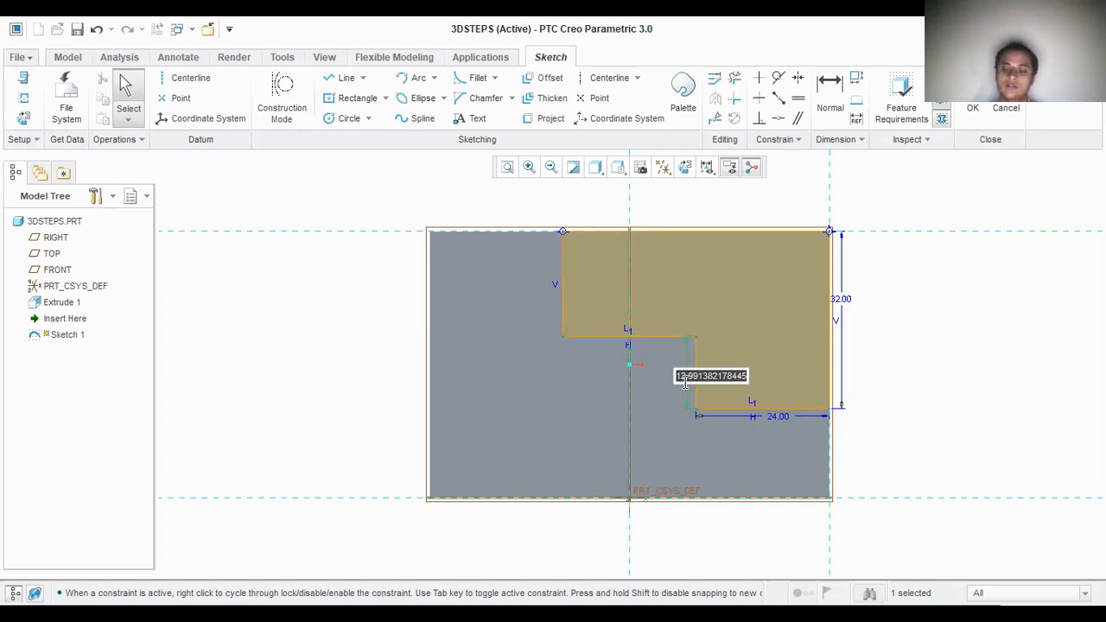
pyautogui.write('16')
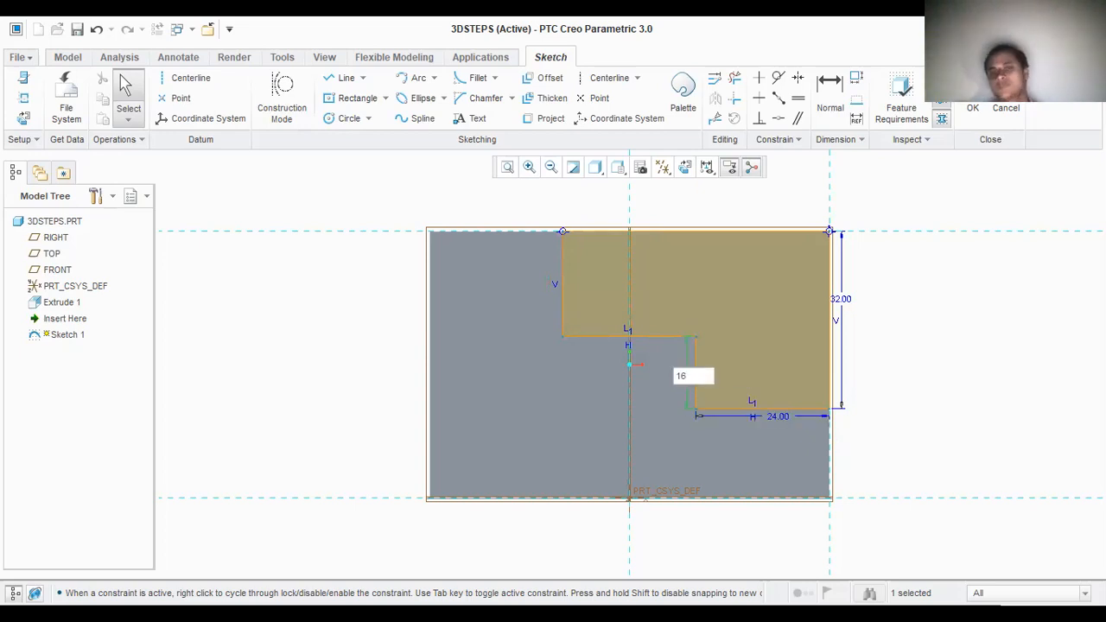
pyautogui.press('Return')
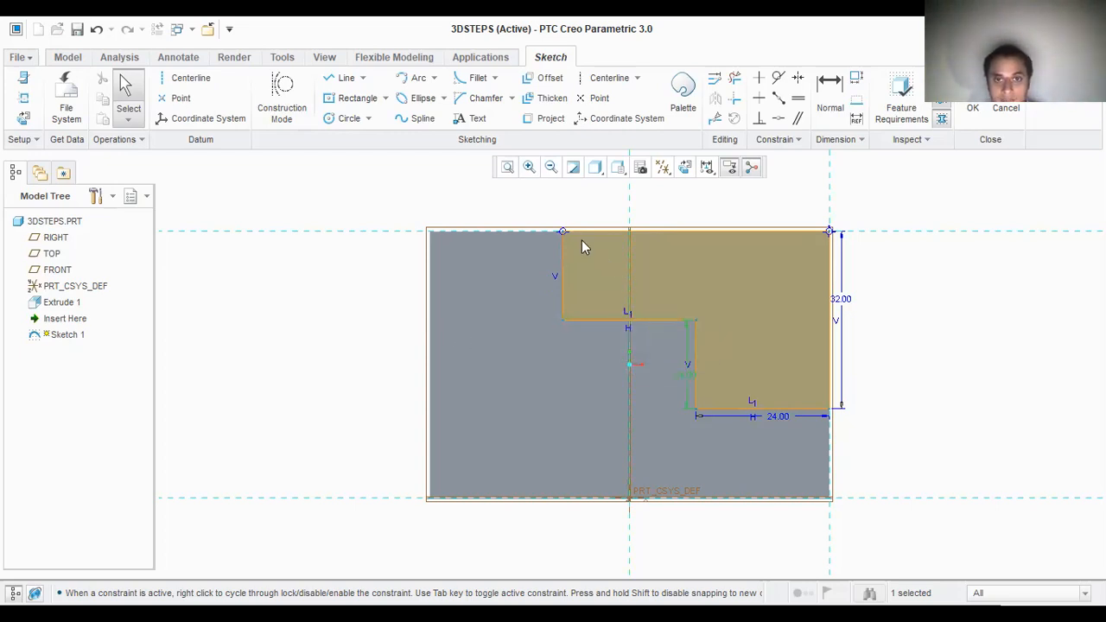
pyautogui.click(630, 337)
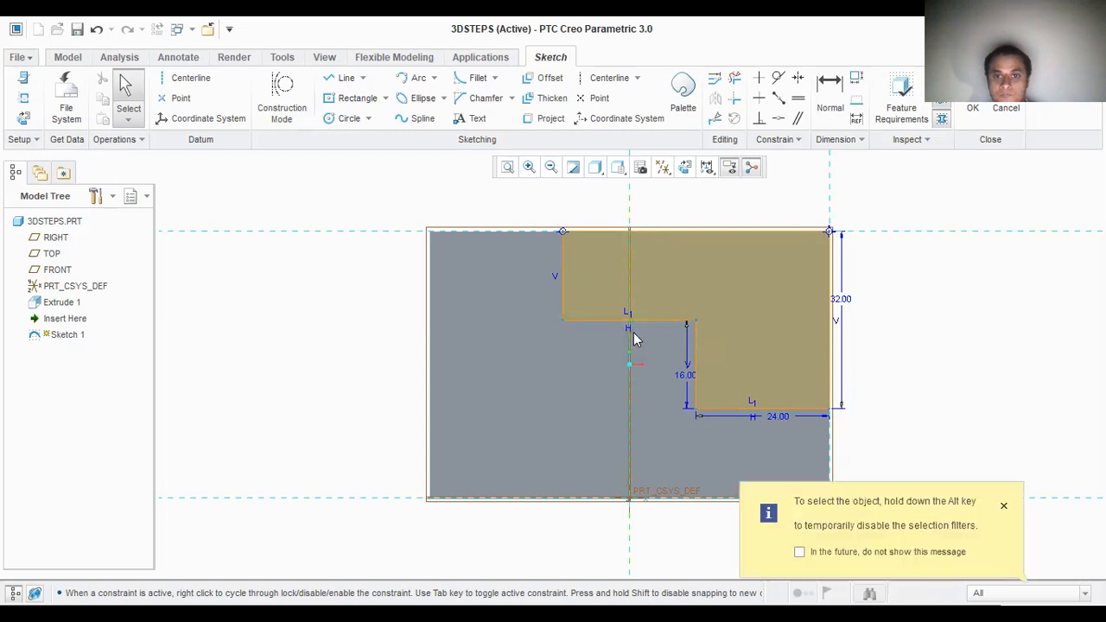
pyautogui.click(1004, 507)
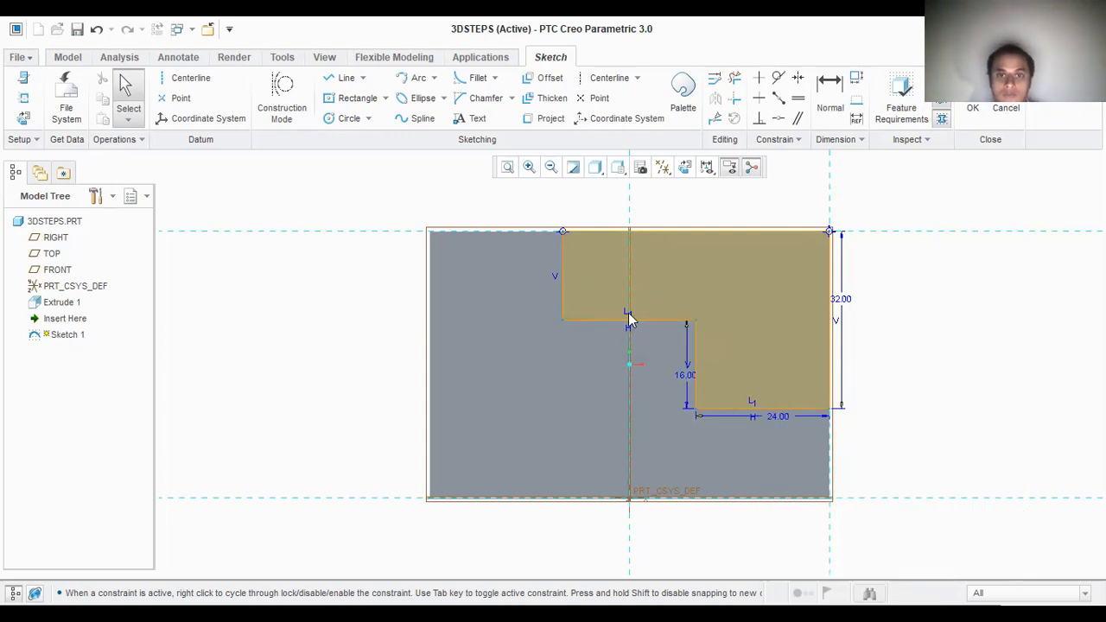
pyautogui.click(629, 336)
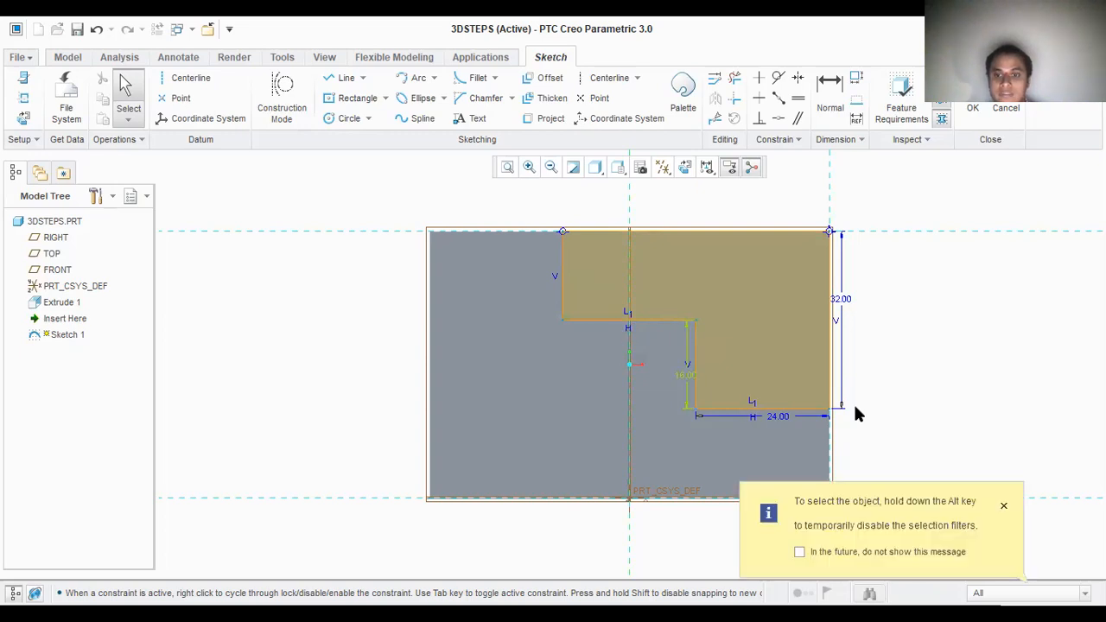
pyautogui.click(1043, 489)
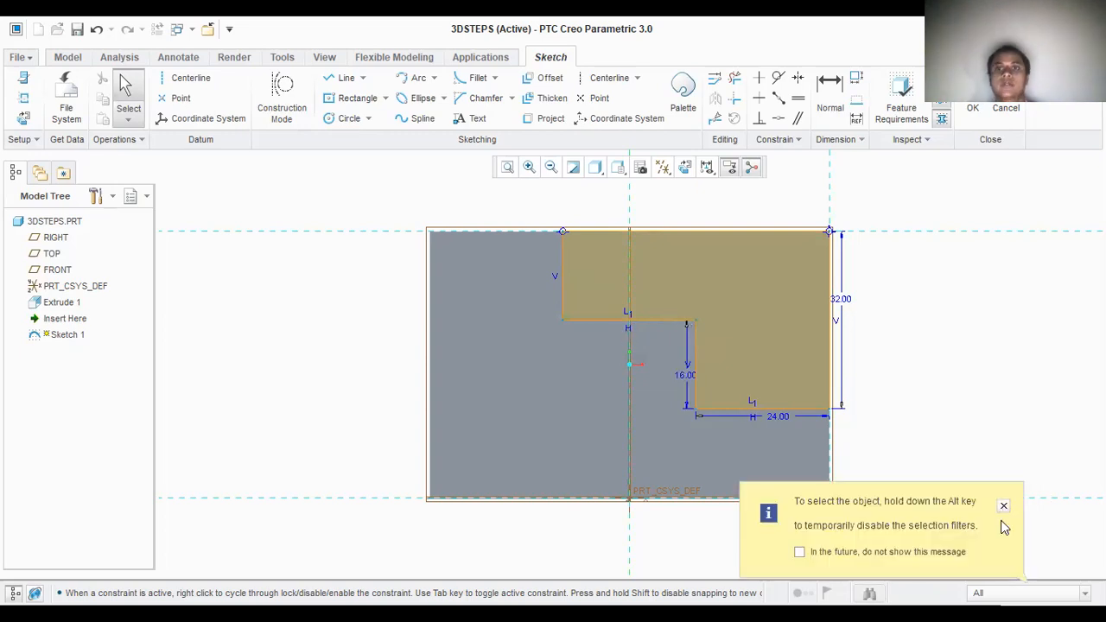
pyautogui.click(1004, 507)
# Step: Try to dimension the length of the profile's top side
pyautogui.click(830, 91)
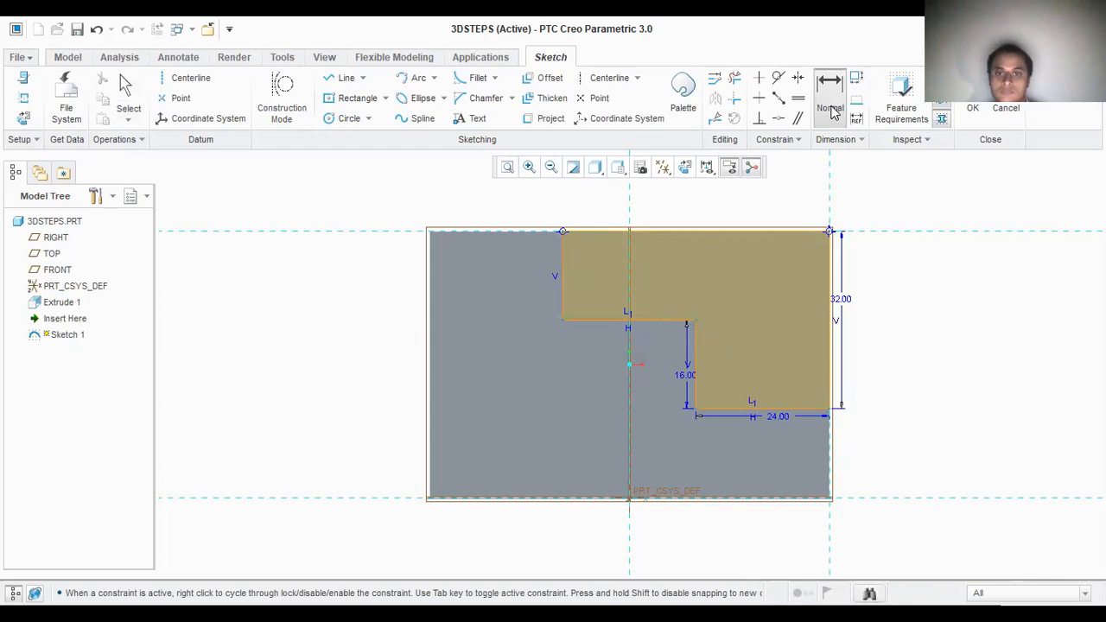
pyautogui.click(563, 233)
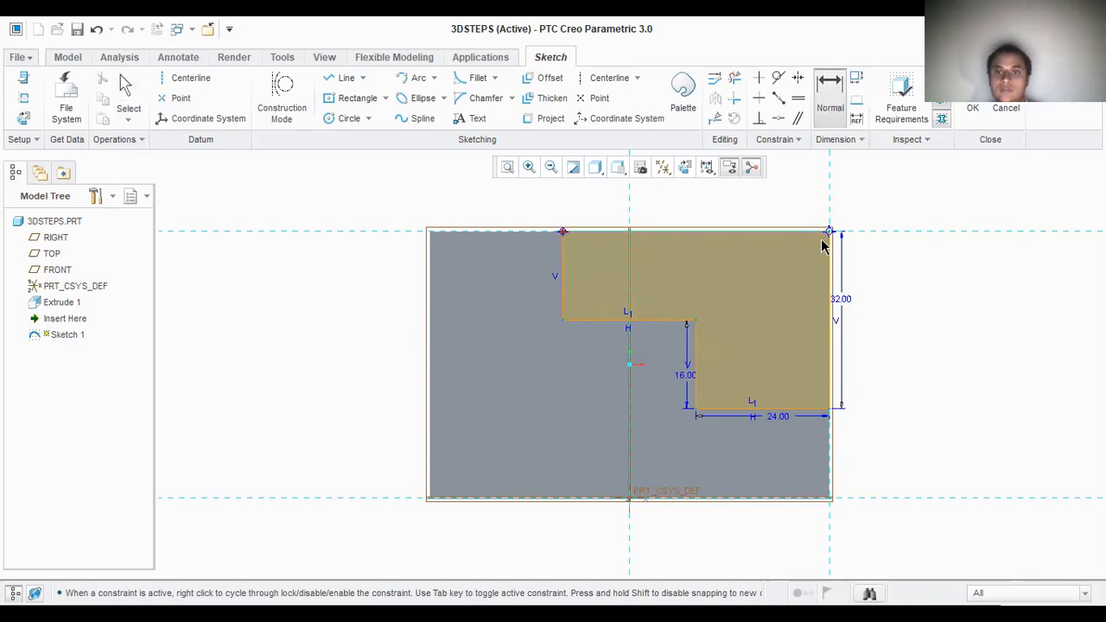
pyautogui.middleClick(747, 203)
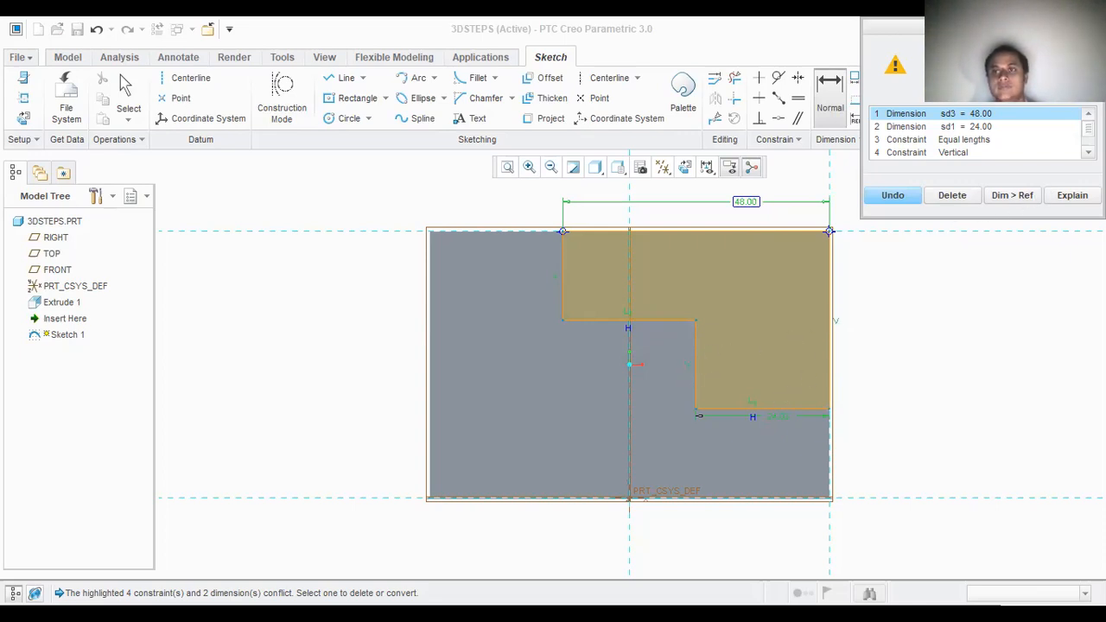
pyautogui.click(893, 195)
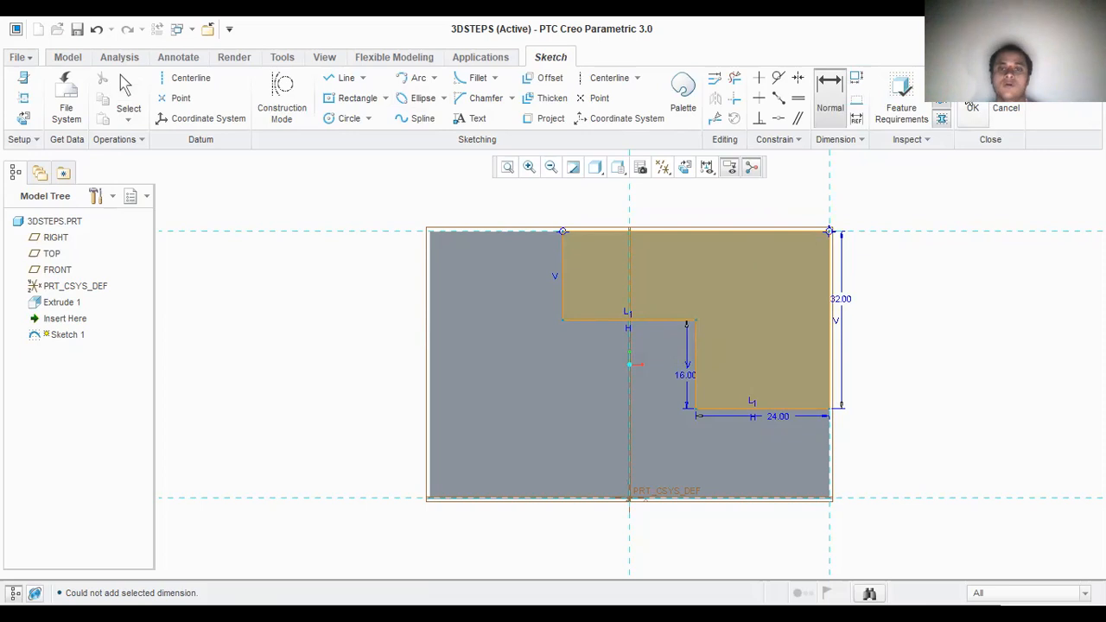
# Step: Finish the stepped sketch and extrude it 80 mm into the block as a material-removing cut
pyautogui.click(973, 108)
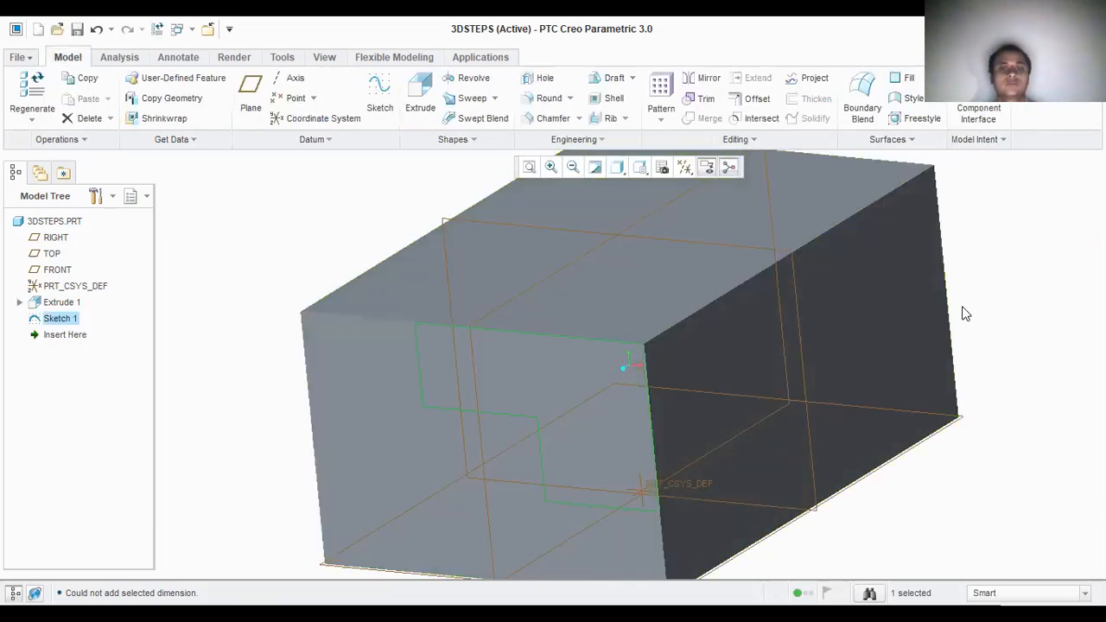
pyautogui.click(419, 99)
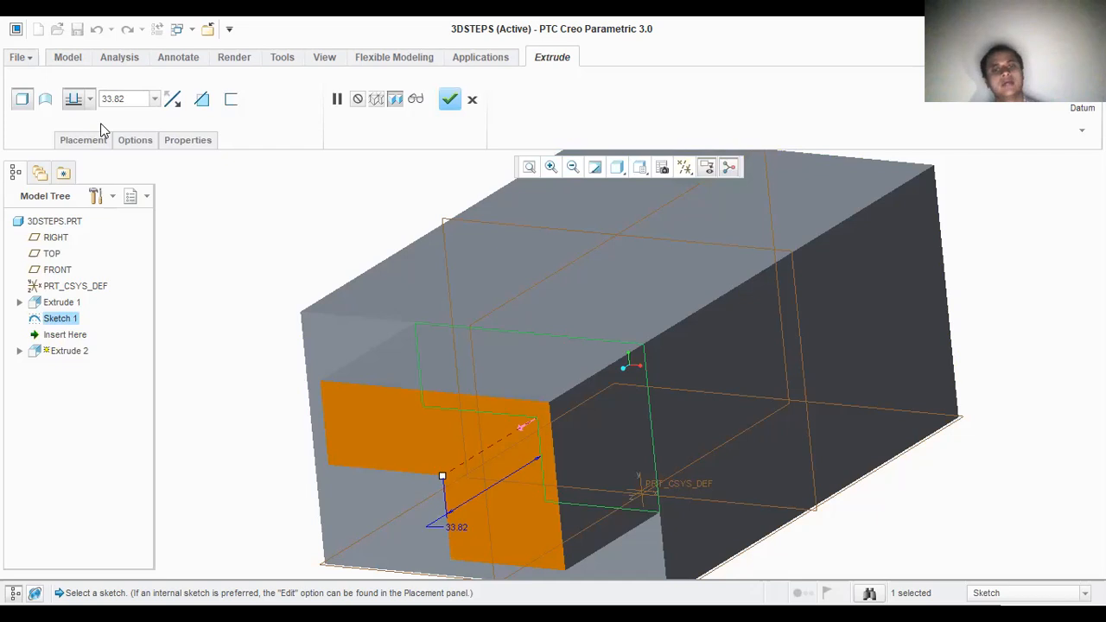
pyautogui.click(177, 99)
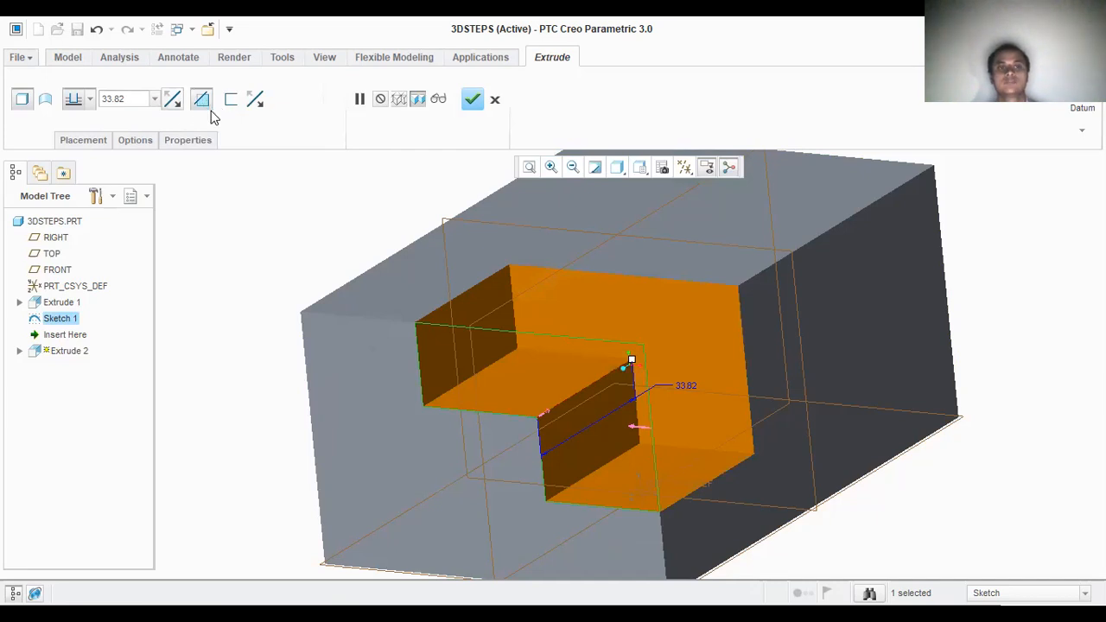
pyautogui.click(204, 100)
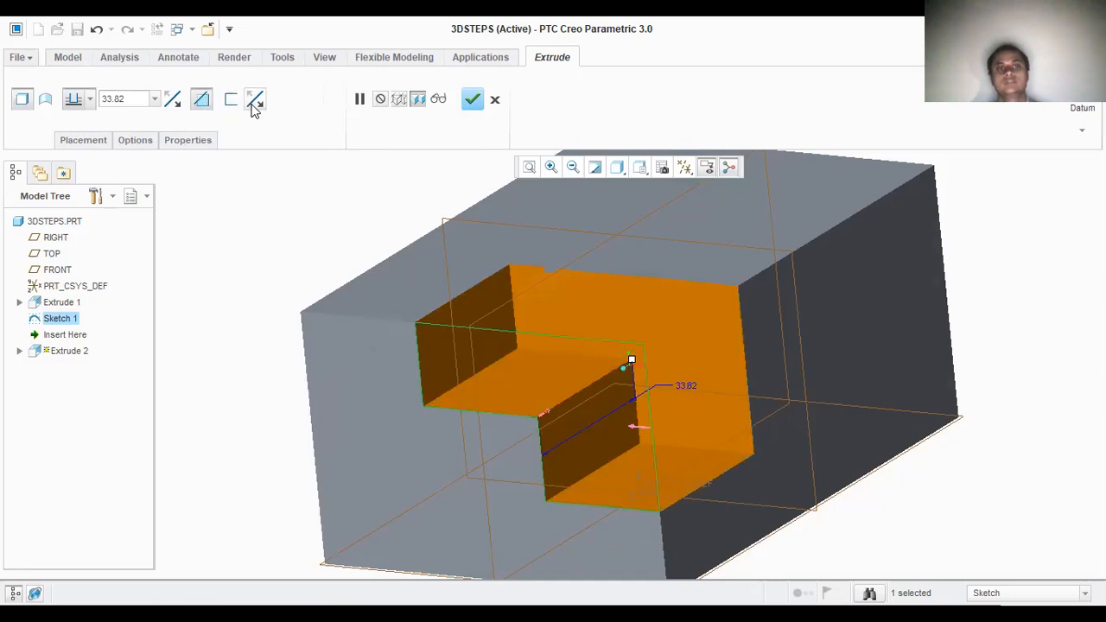
pyautogui.click(252, 101)
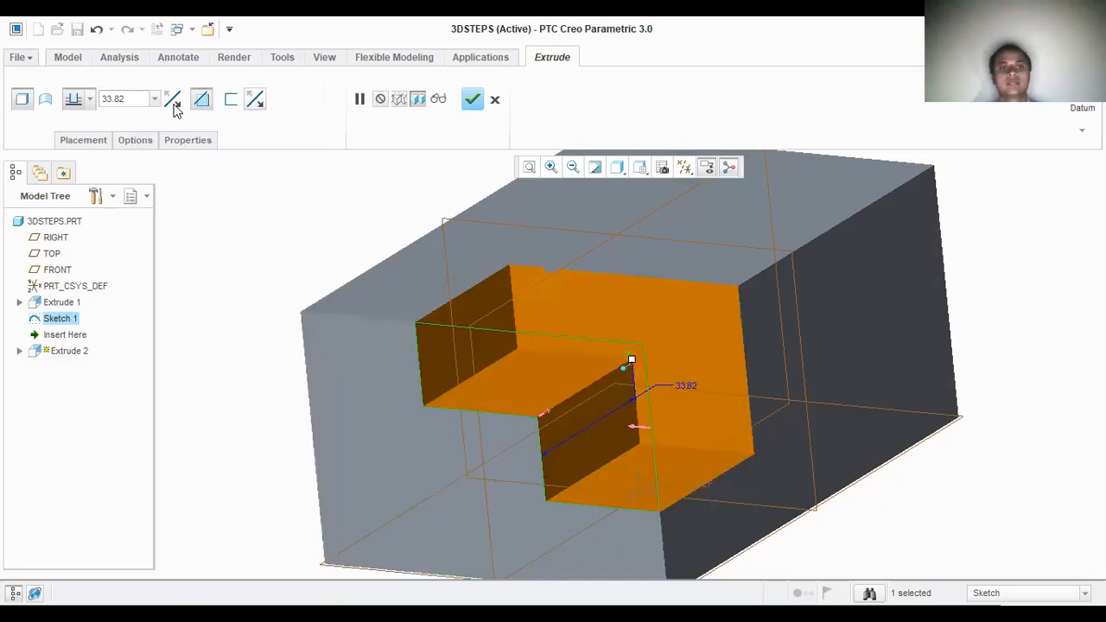
pyautogui.click(201, 101)
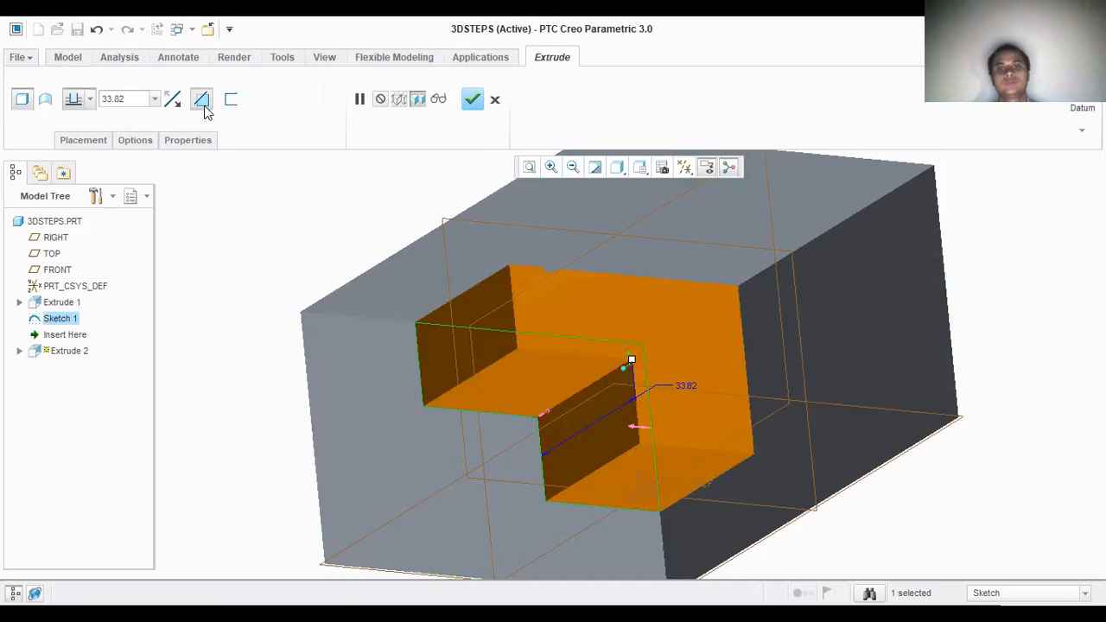
pyautogui.click(141, 102)
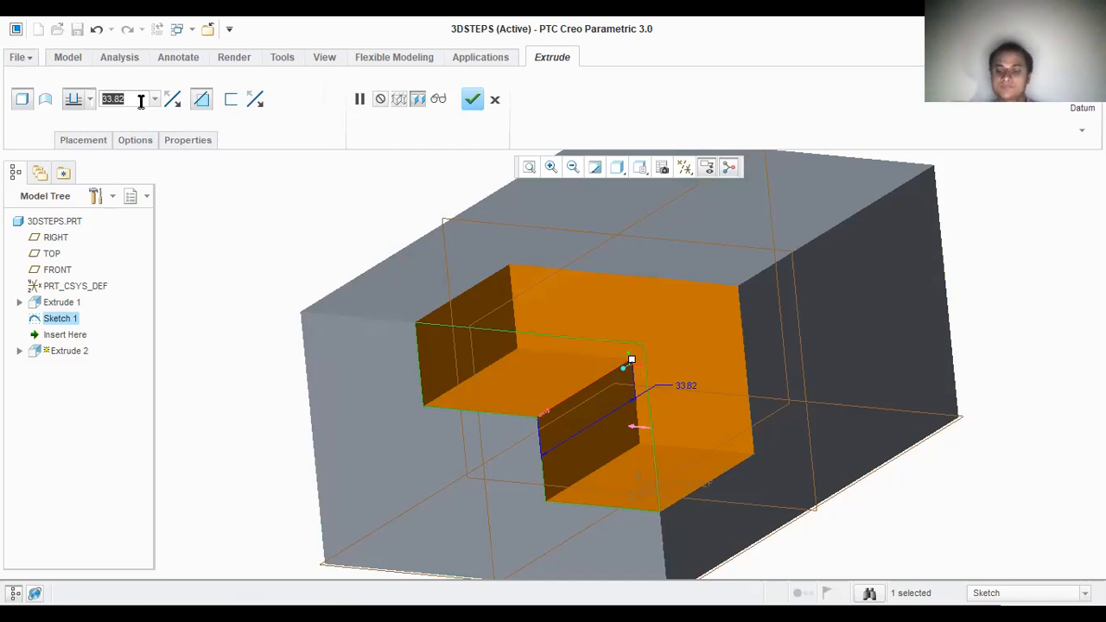
pyautogui.write('80')
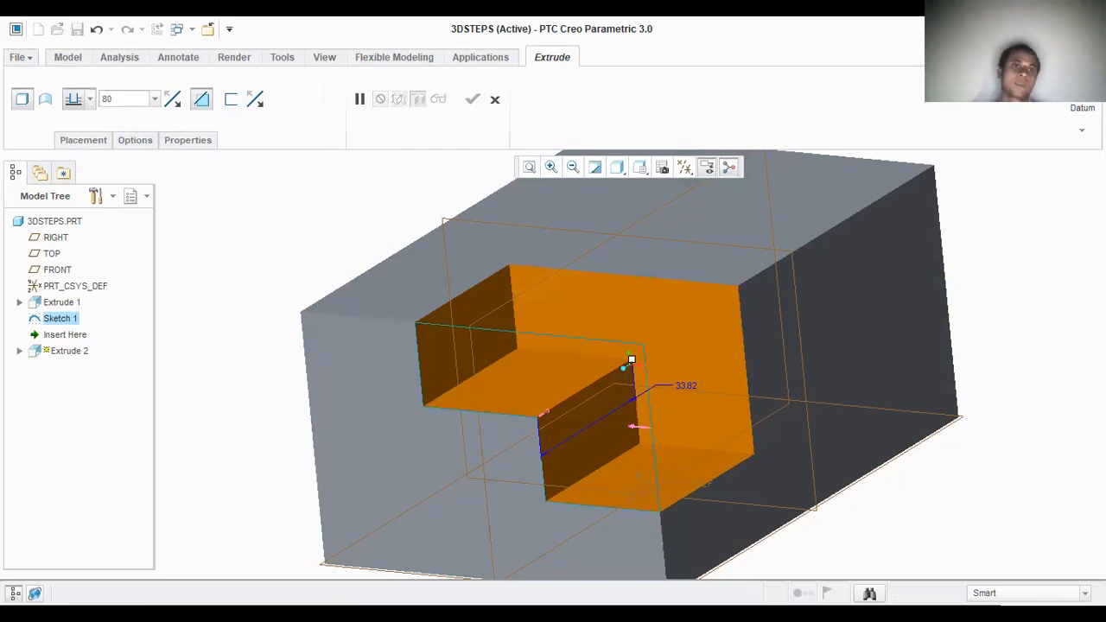
pyautogui.press('Return')
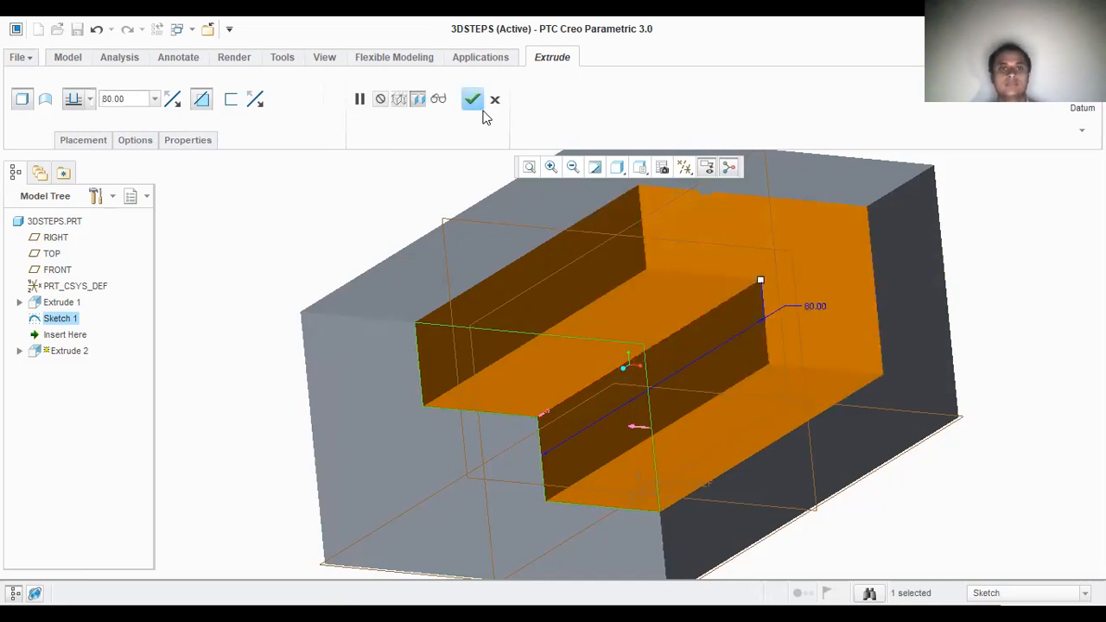
pyautogui.click(473, 101)
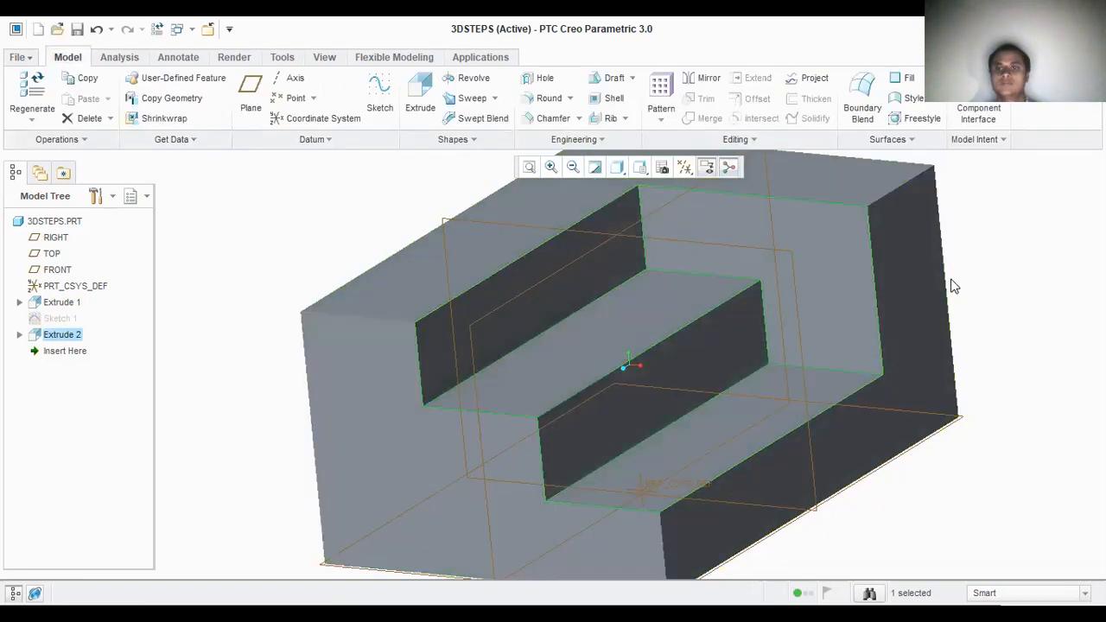
pyautogui.click(1011, 240)
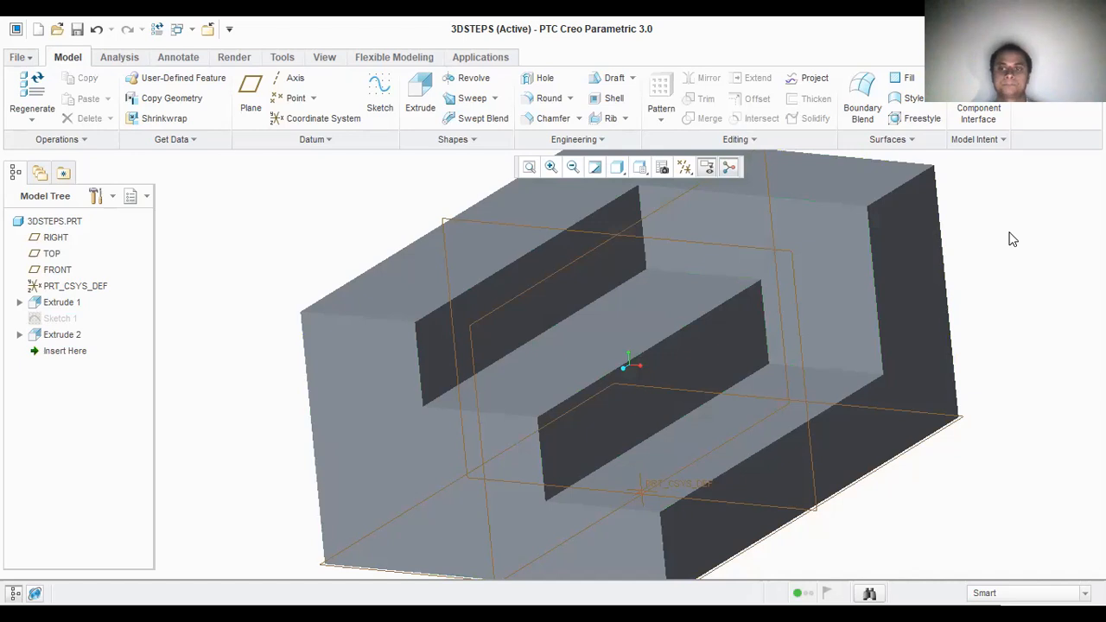
# Step: Apply the yellow appearance to all five faces of the stepped cut
pyautogui.click(572, 166)
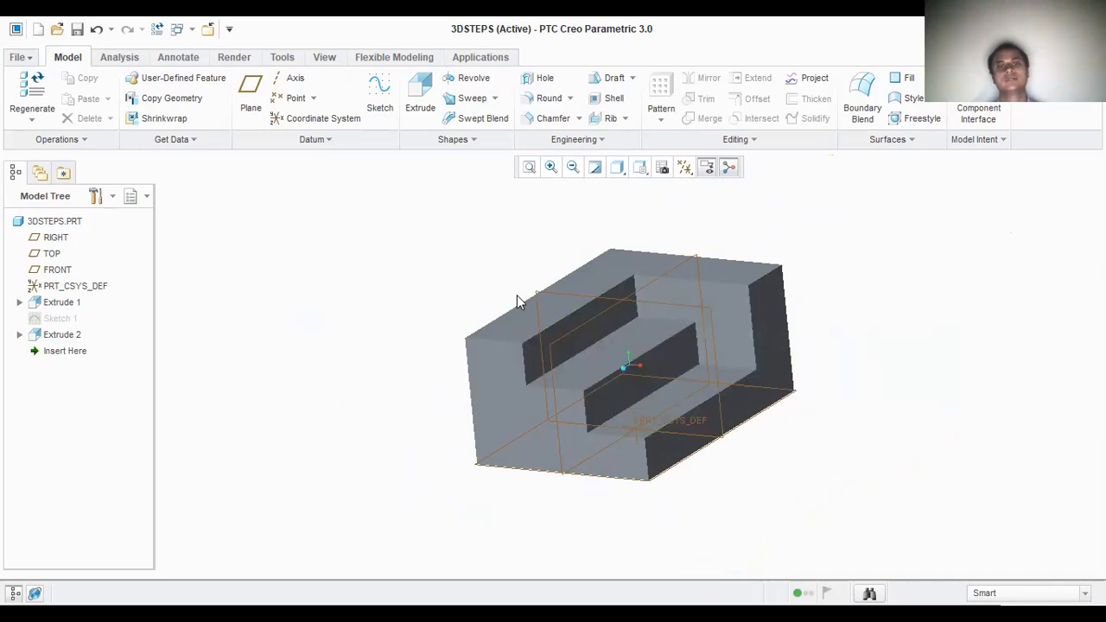
pyautogui.click(235, 61)
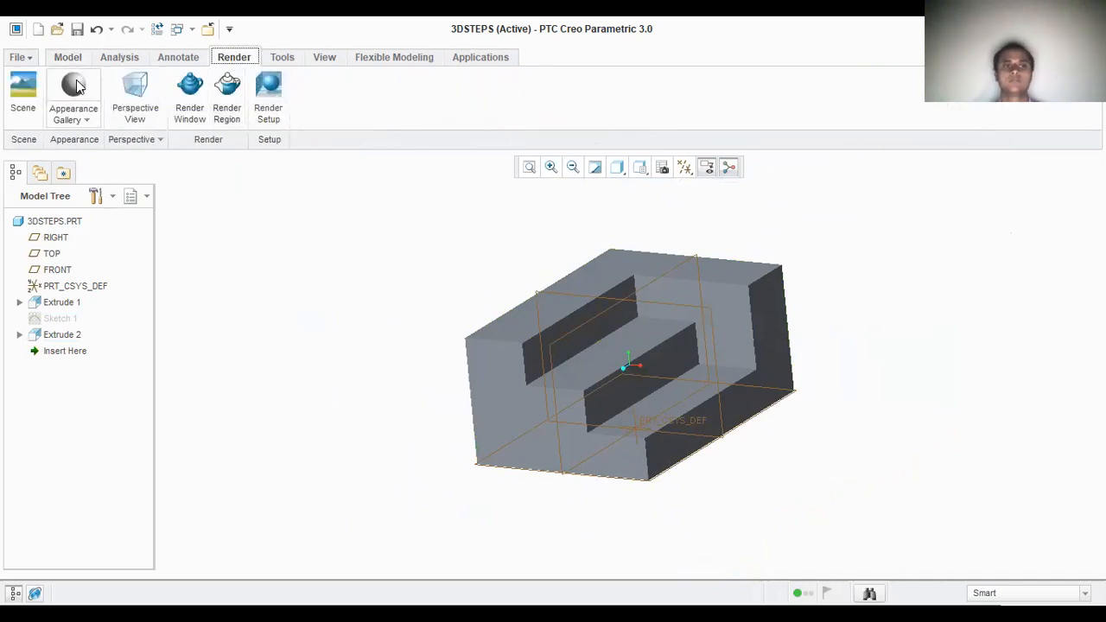
pyautogui.click(80, 123)
pyautogui.click(81, 124)
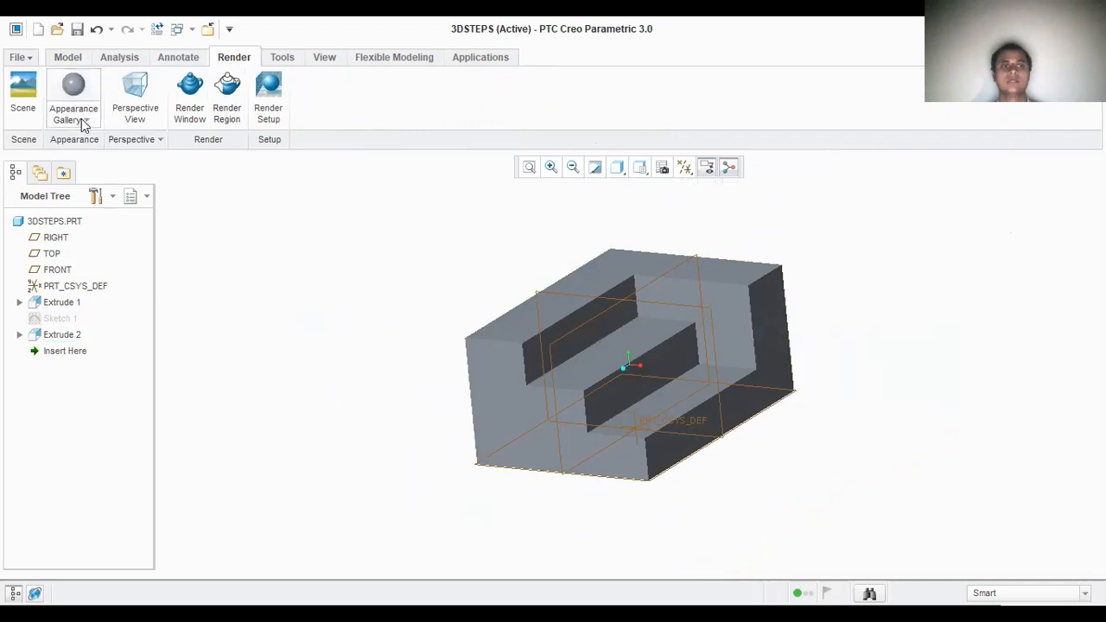
pyautogui.click(84, 123)
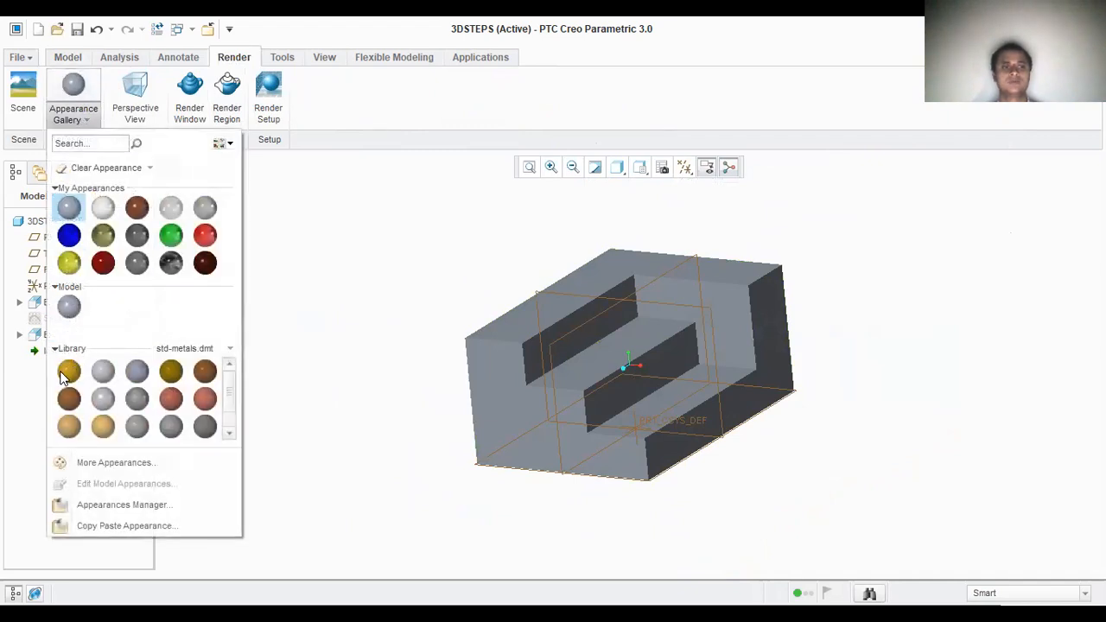
pyautogui.click(68, 263)
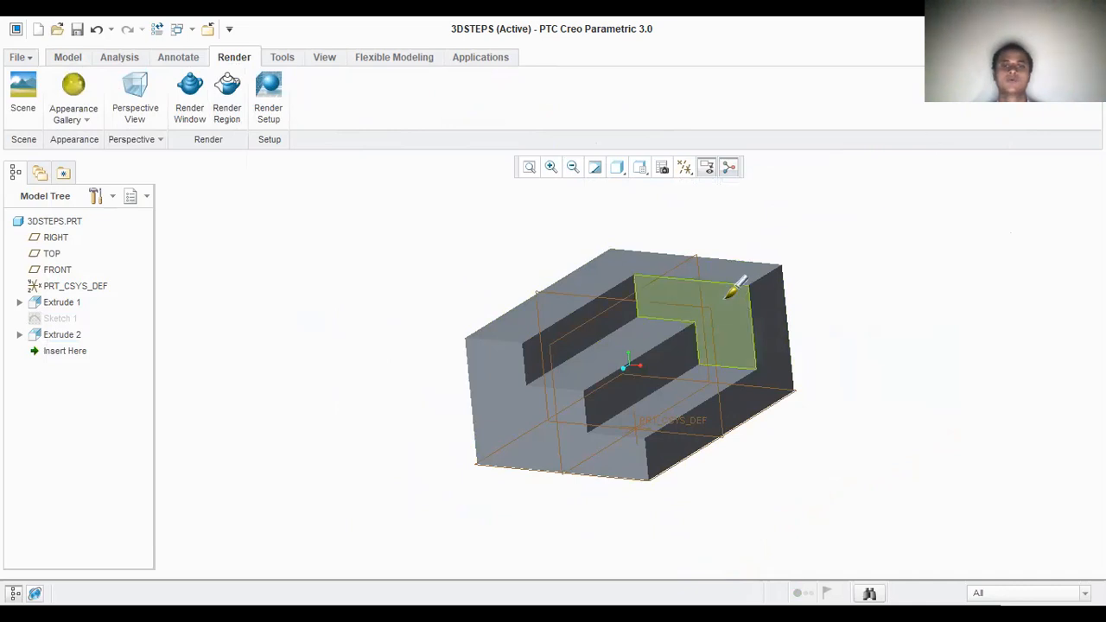
pyautogui.click(677, 299)
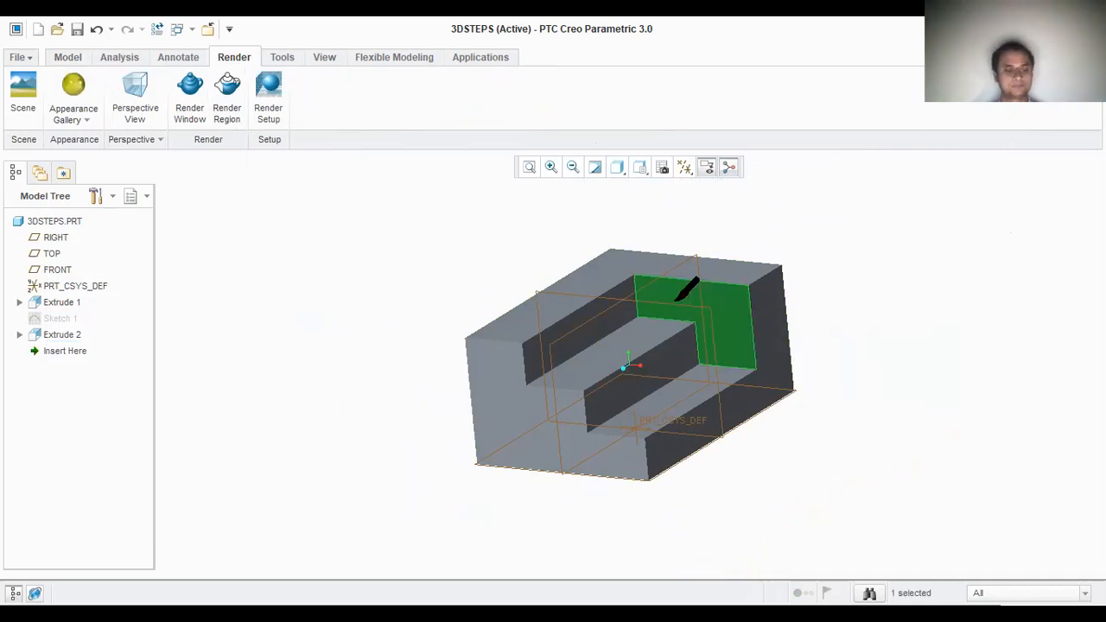
pyautogui.keyDown('ctrl'); pyautogui.click(631, 316); pyautogui.keyUp('ctrl')
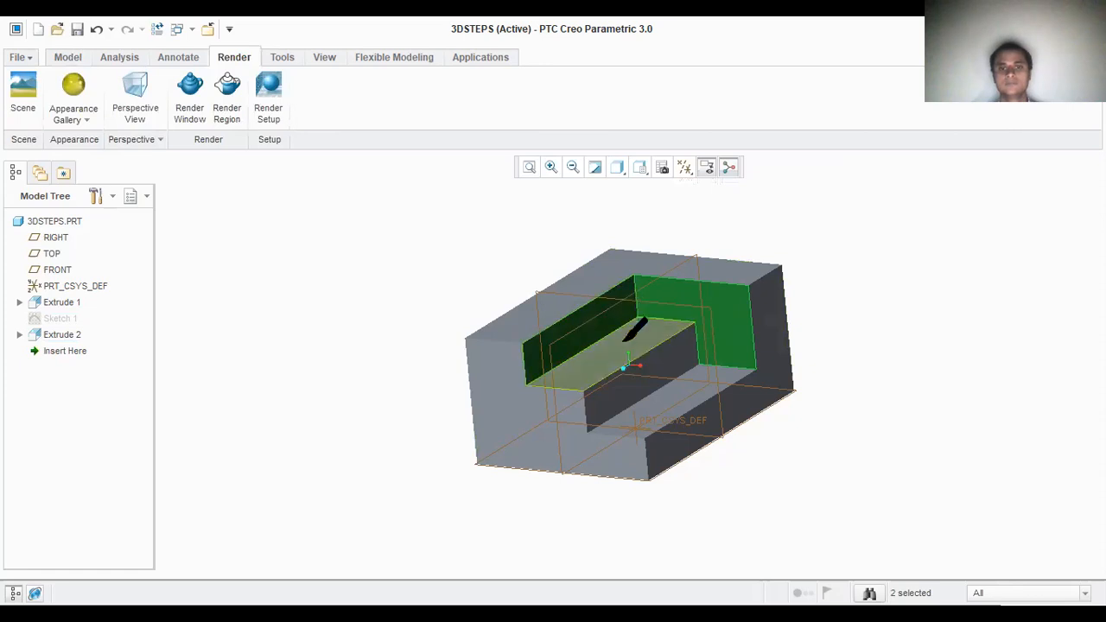
pyautogui.keyDown('ctrl'); pyautogui.click(653, 350); pyautogui.keyUp('ctrl')
pyautogui.keyDown('ctrl'); pyautogui.click(652, 357); pyautogui.keyUp('ctrl')
pyautogui.keyDown('ctrl'); pyautogui.click(676, 381); pyautogui.keyUp('ctrl')
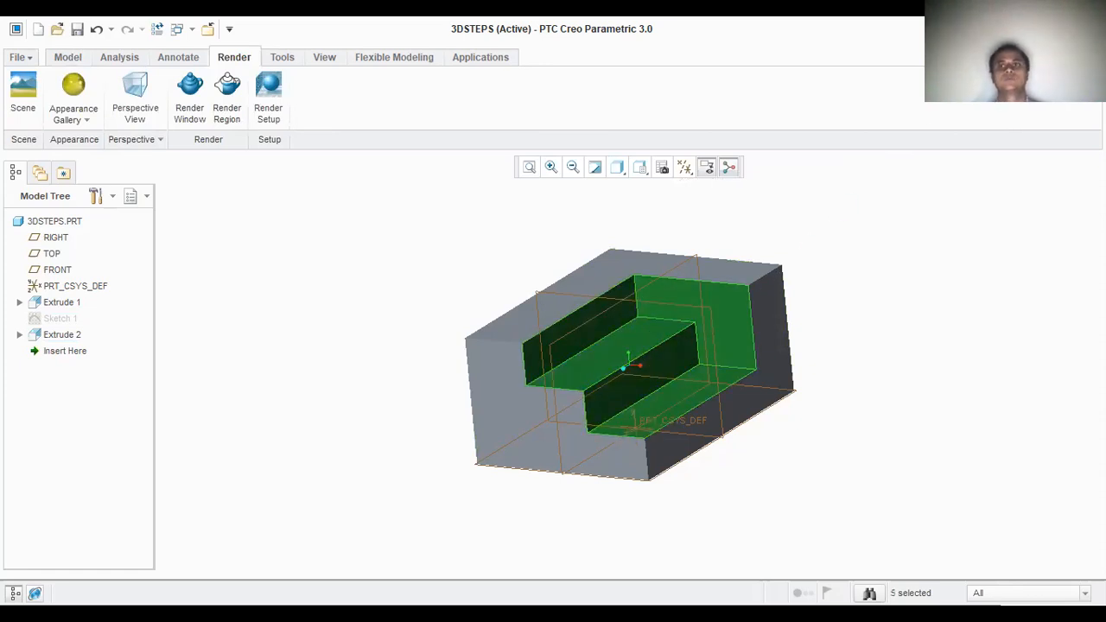
pyautogui.middleClick(518, 325)
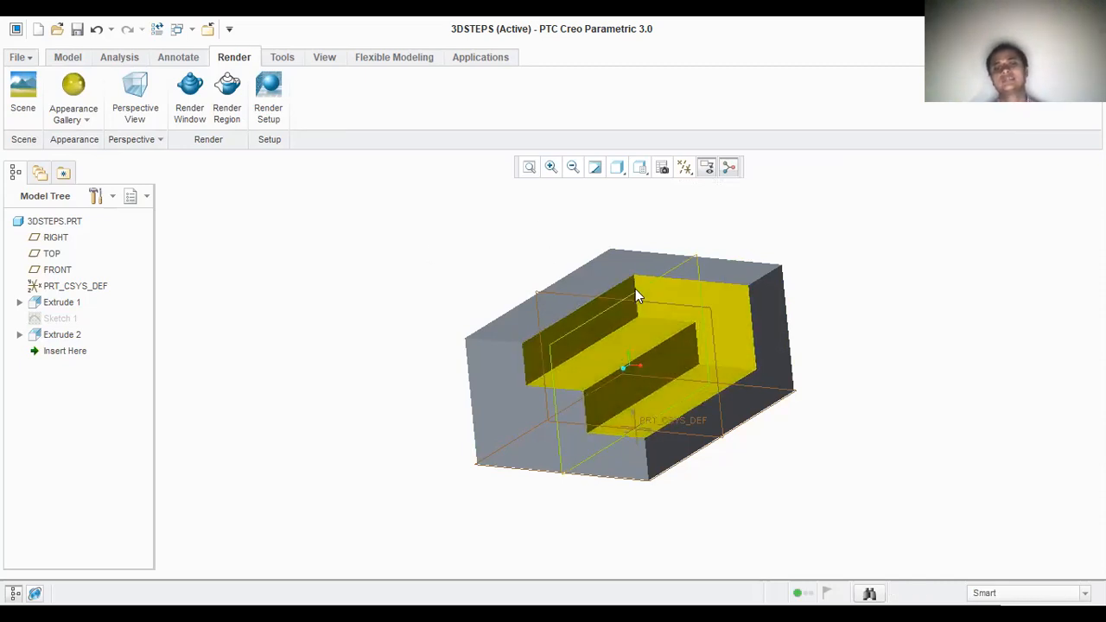
# Step: Show all the driving dimensions of the base block and the stepped cut as model annotations
pyautogui.click(173, 59)
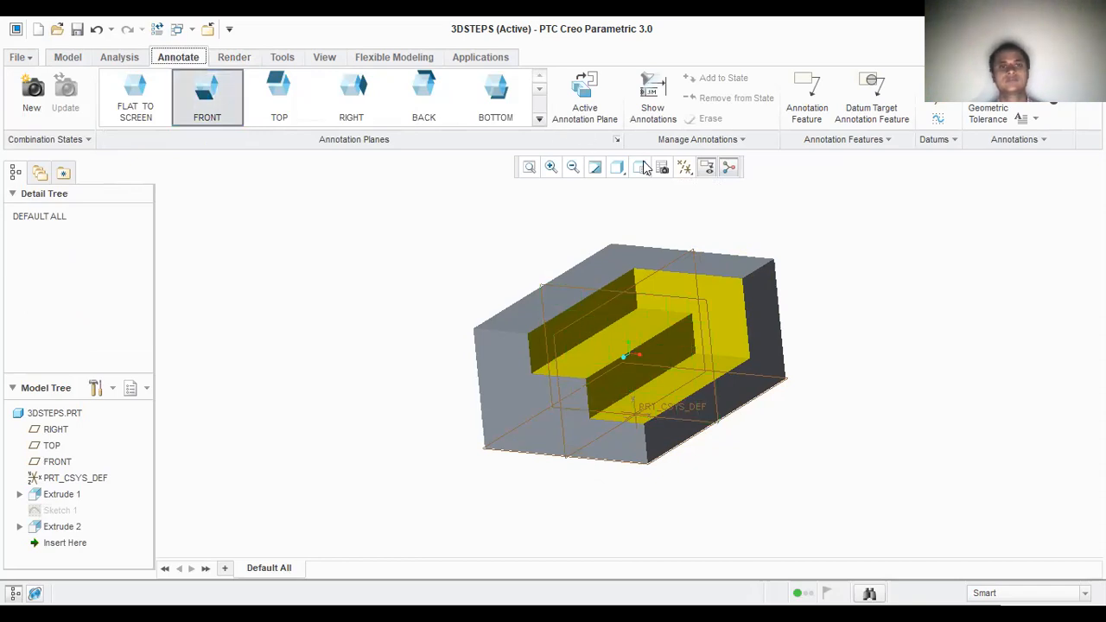
pyautogui.click(575, 314)
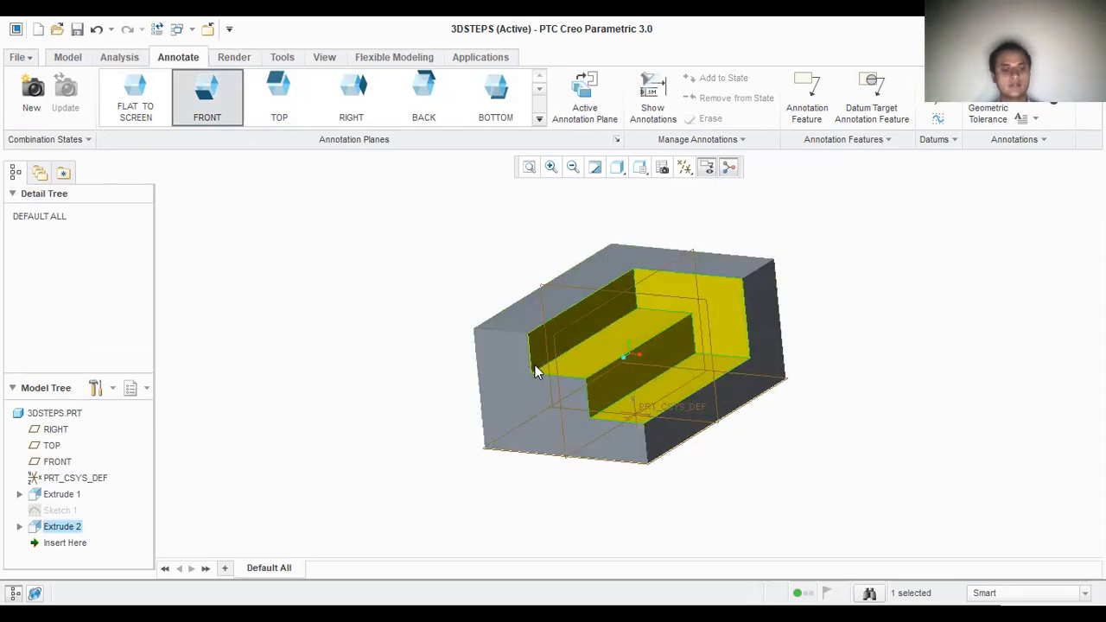
pyautogui.keyDown('ctrl'); pyautogui.click(510, 341); pyautogui.keyUp('ctrl')
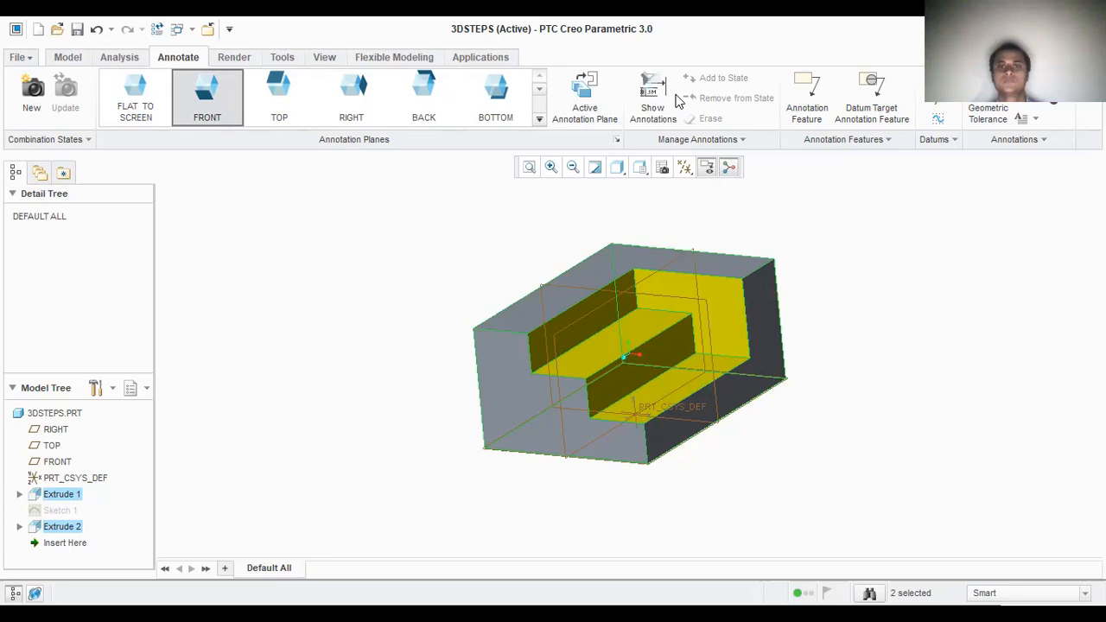
pyautogui.click(643, 97)
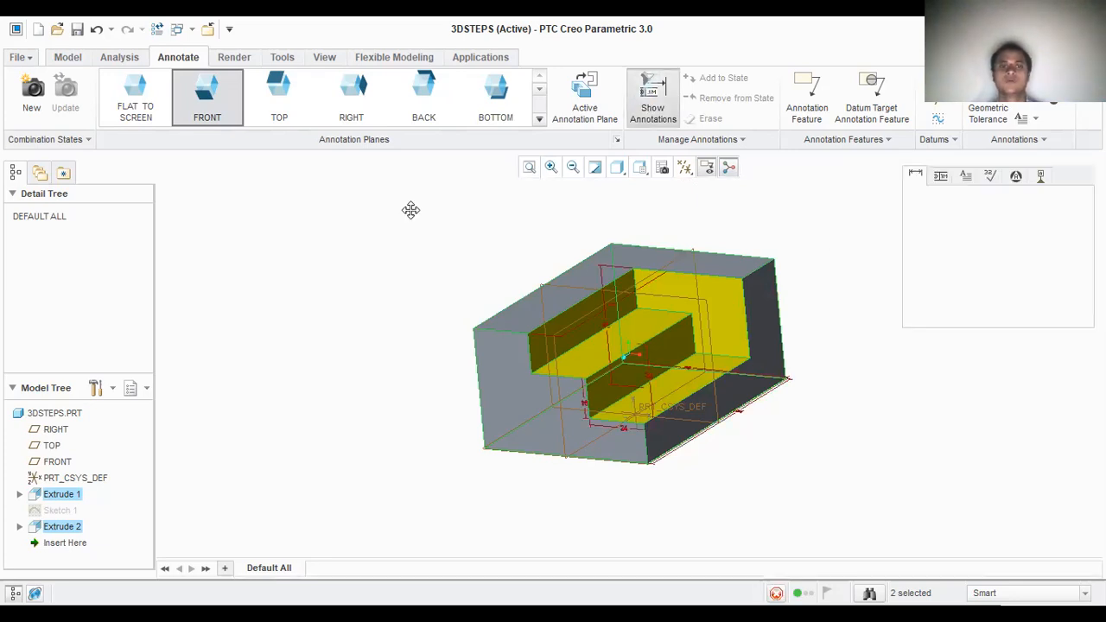
pyautogui.click(919, 236)
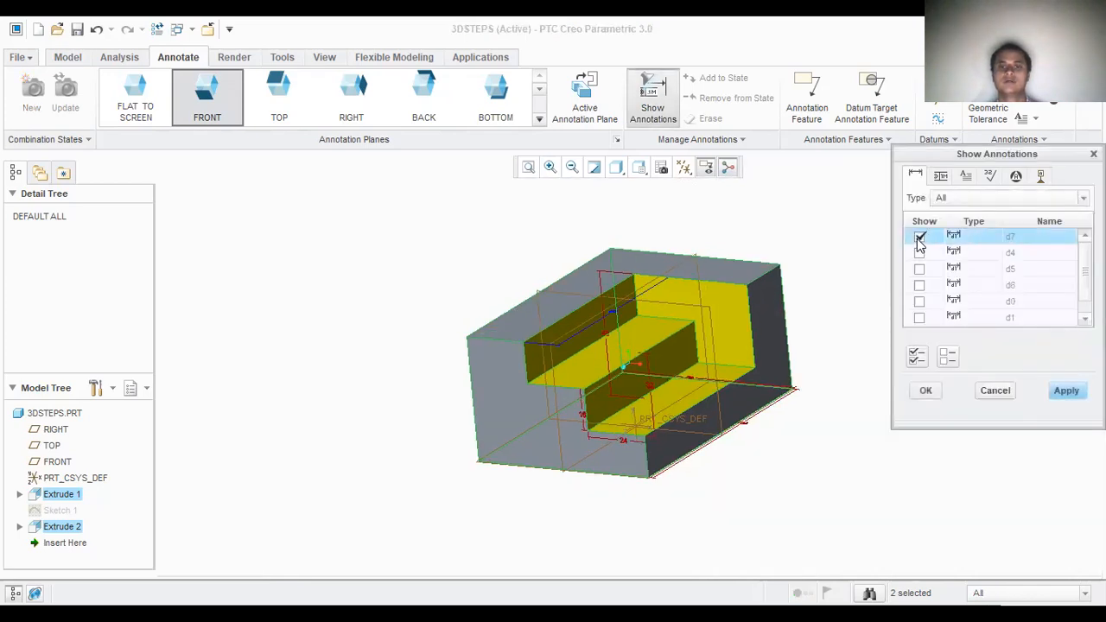
pyautogui.click(920, 253)
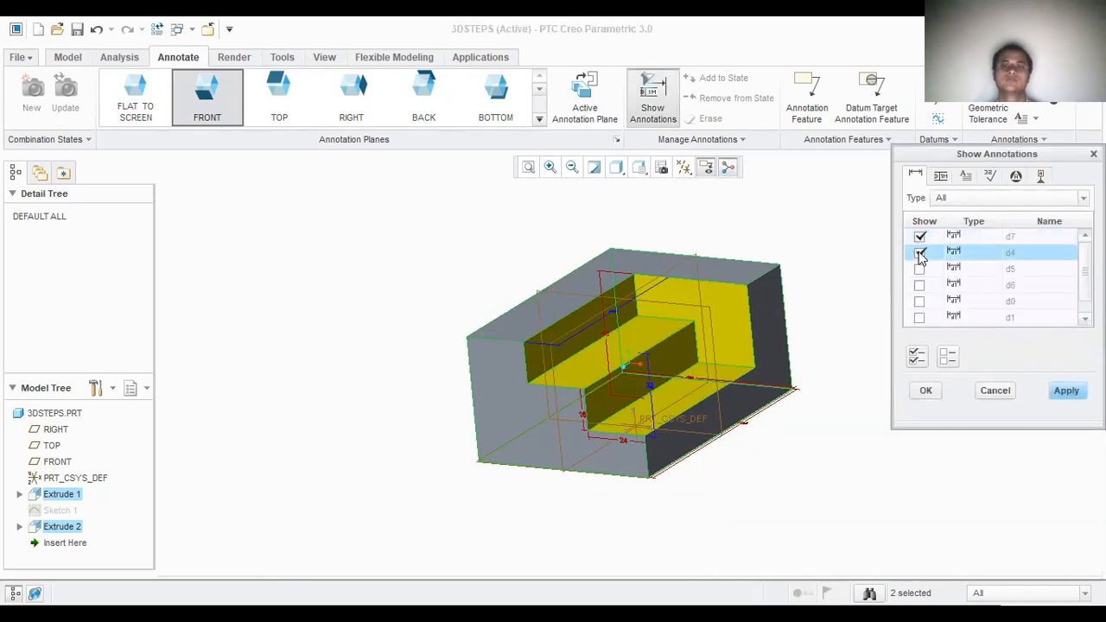
pyautogui.click(917, 357)
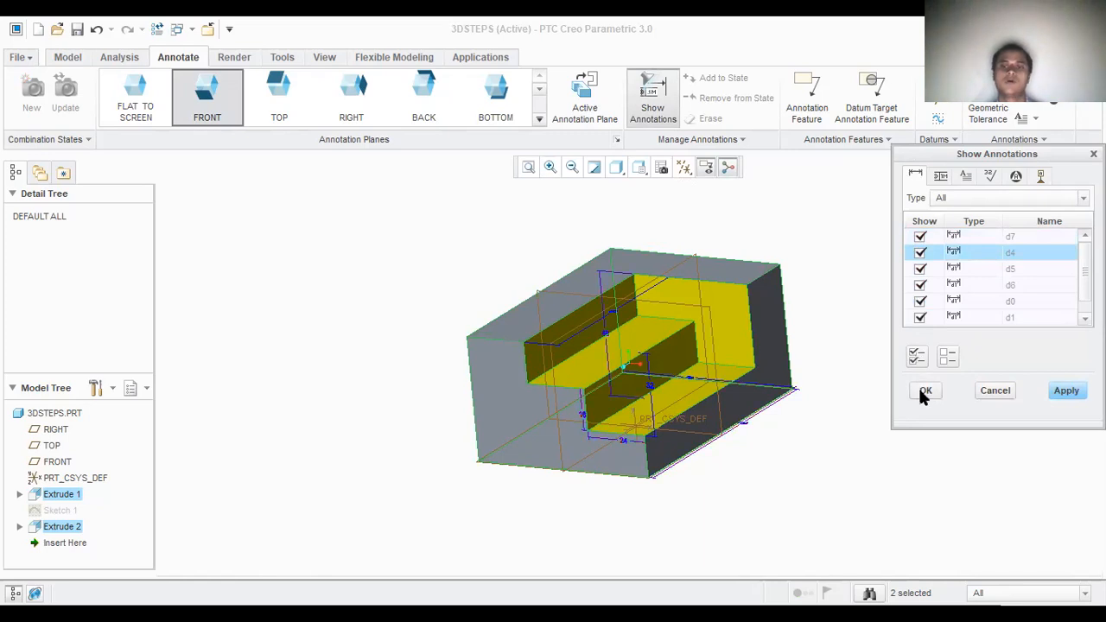
pyautogui.click(923, 393)
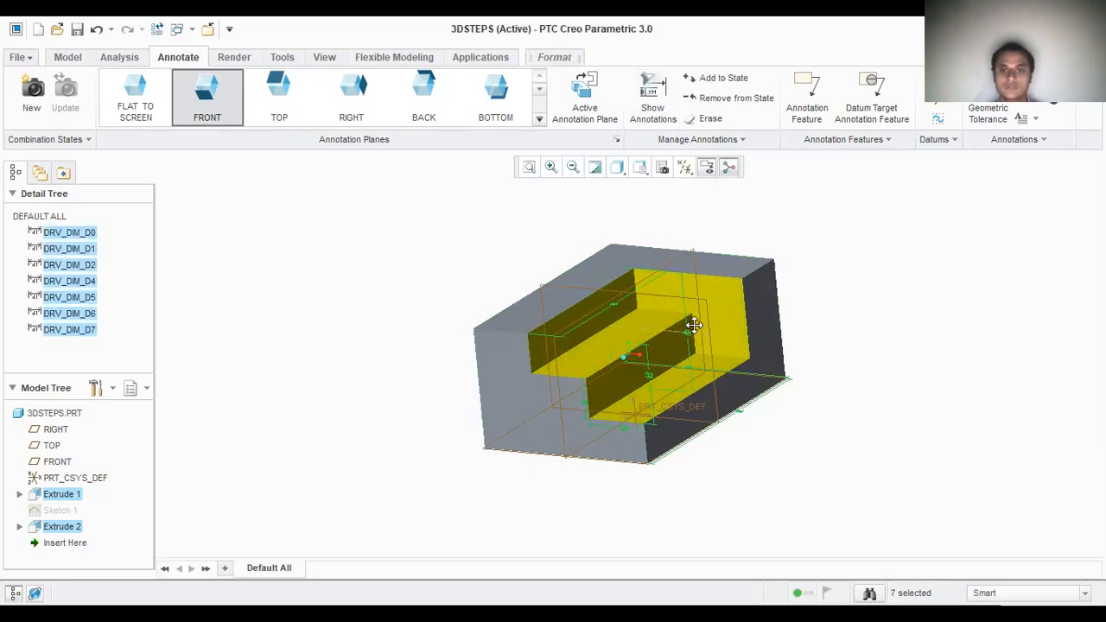
# Step: Move the 48, 32 and 16 mm height dimensions outside the block, beyond the uncut side of its front face
pyautogui.moveTo(554, 307); pyautogui.dragTo(455, 319)
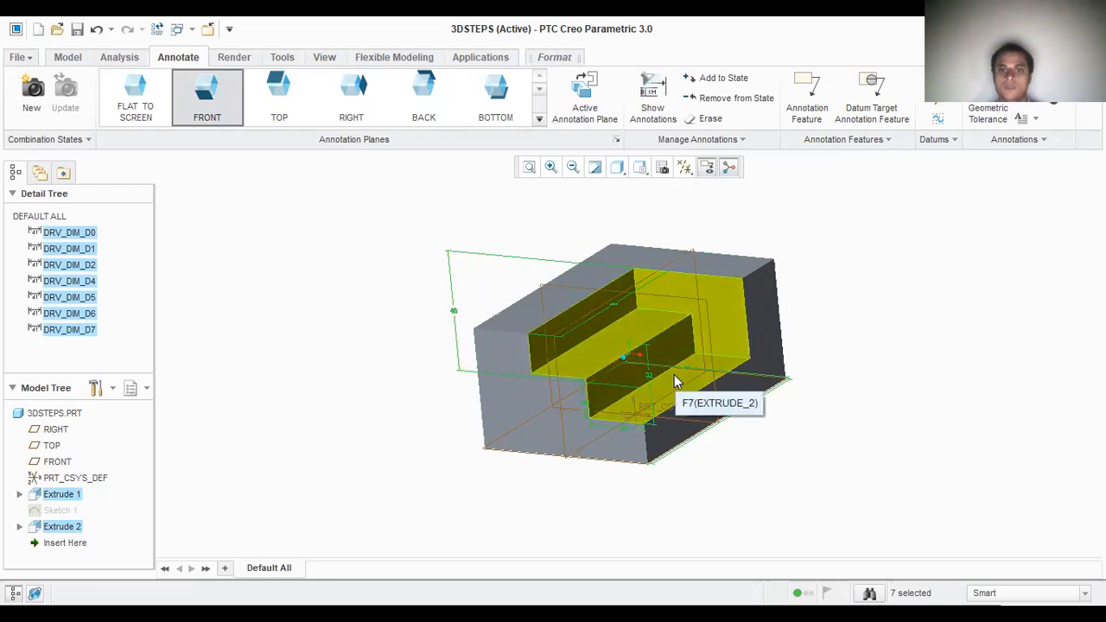
pyautogui.moveTo(512, 370); pyautogui.dragTo(440, 370)
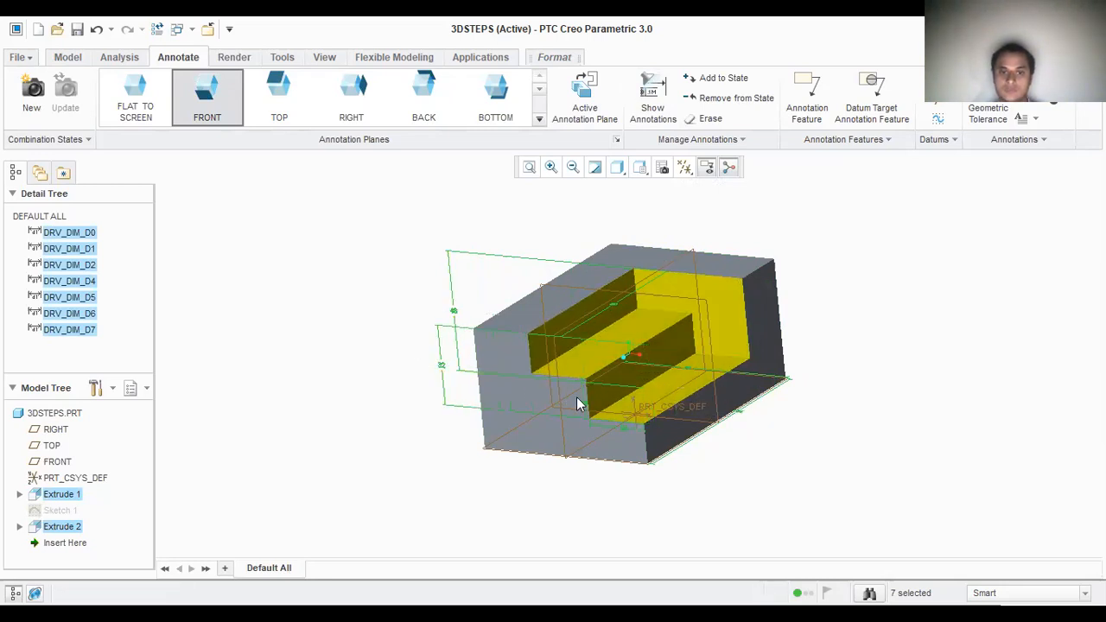
pyautogui.moveTo(517, 397); pyautogui.dragTo(468, 389)
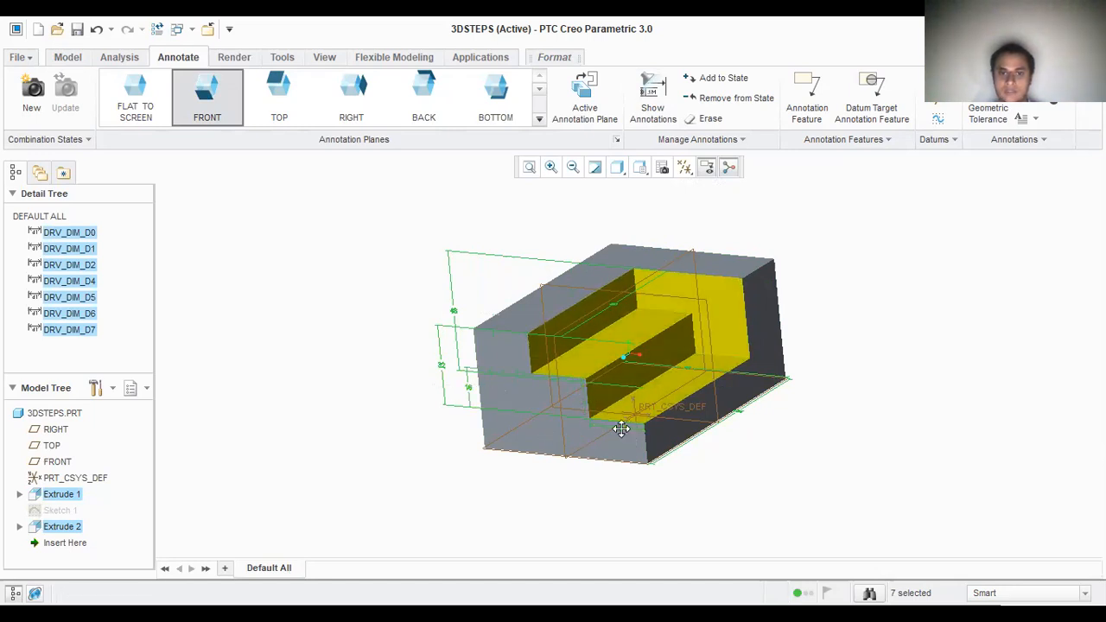
# Step: Move the 24 mm tread dimension below the front face and the 80 and 104 mm length dimensions outside the block's long sides
pyautogui.moveTo(616, 437); pyautogui.dragTo(615, 491)
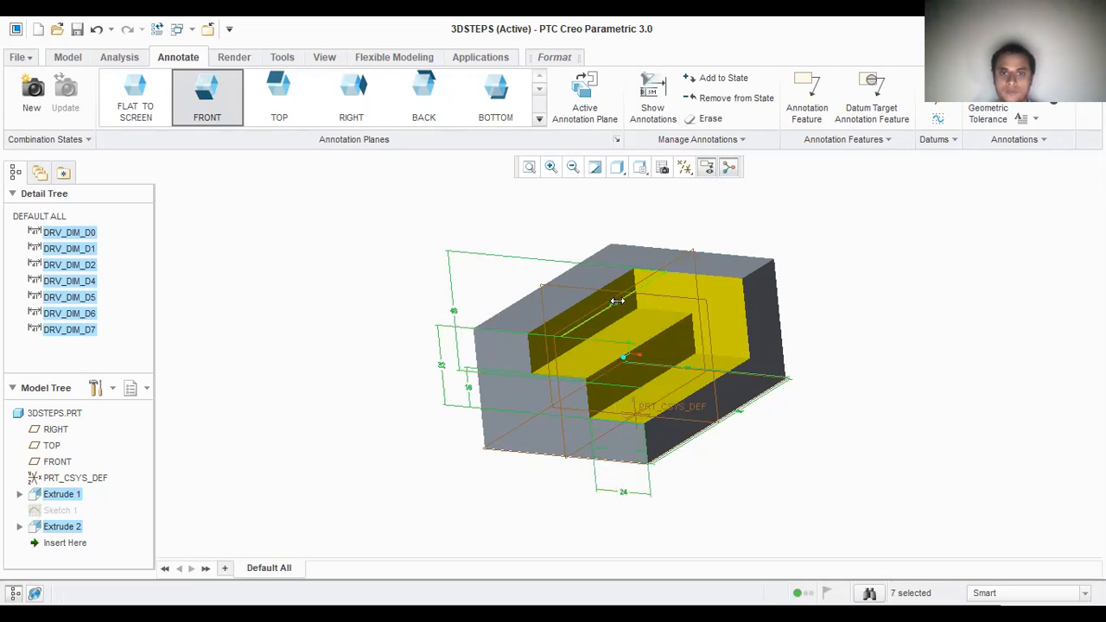
pyautogui.moveTo(622, 314); pyautogui.dragTo(502, 291)
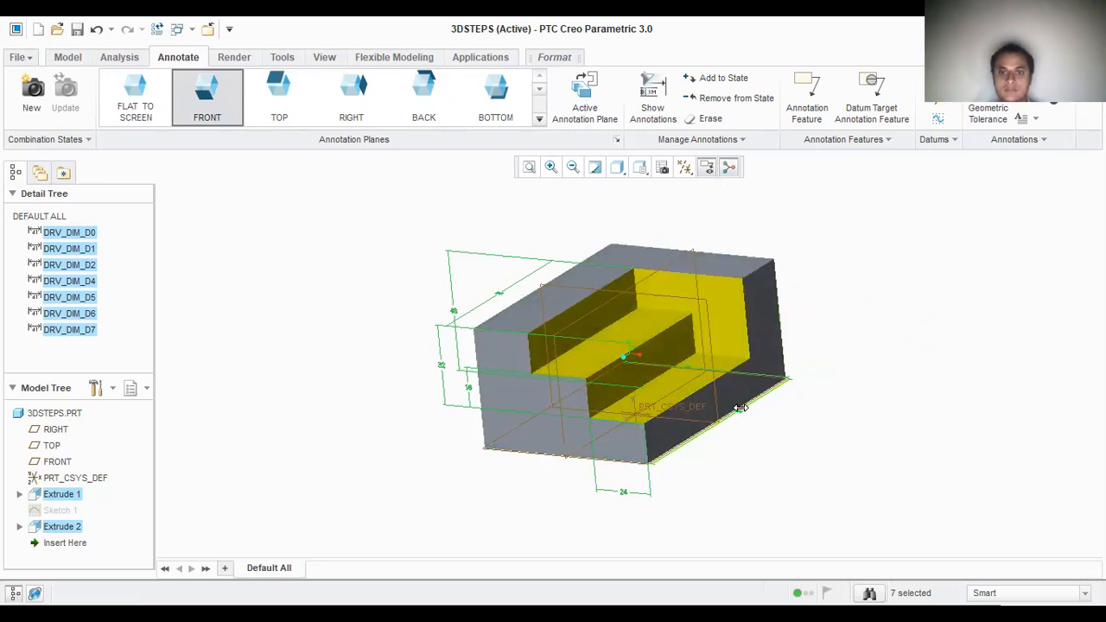
pyautogui.moveTo(744, 415); pyautogui.dragTo(782, 422)
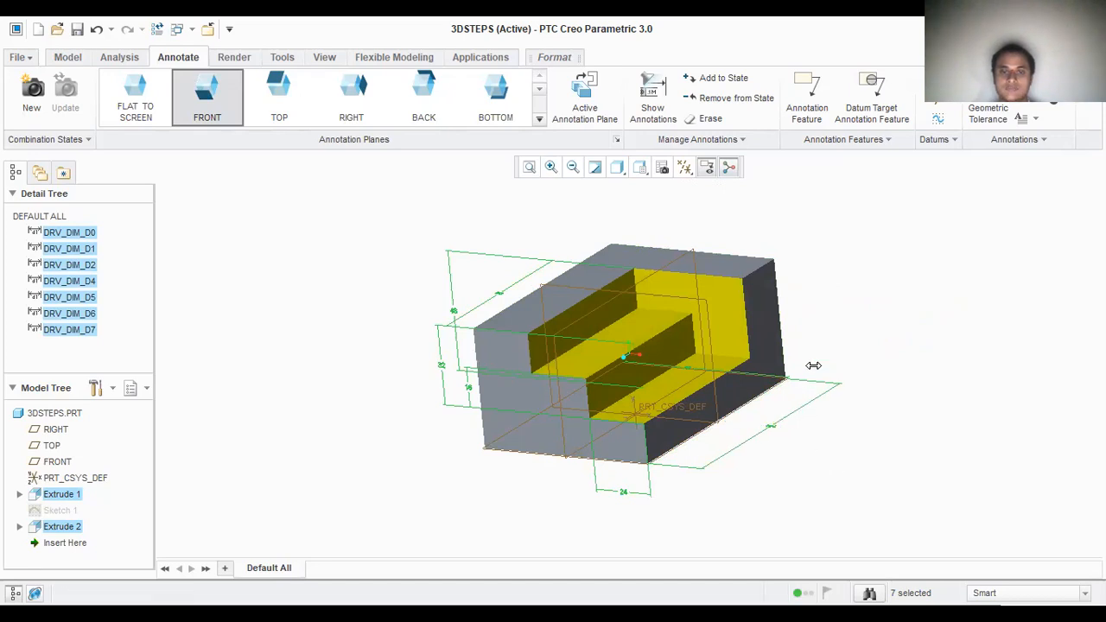
pyautogui.moveTo(847, 262); pyautogui.dragTo(857, 286, button='middle')
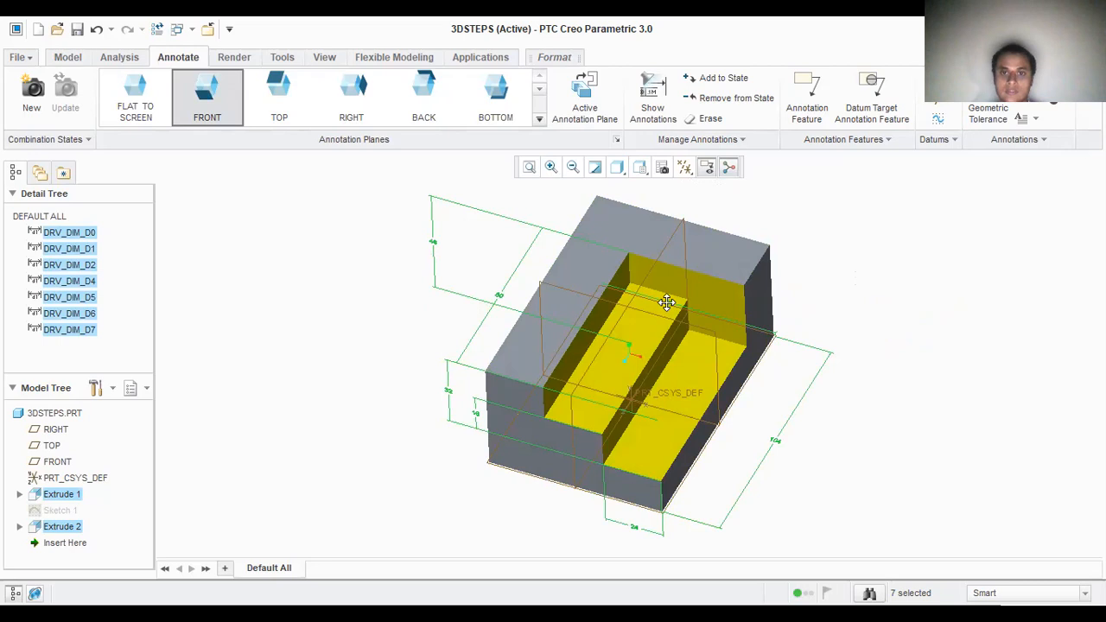
# Step: Move the 72 mm width dimension outside the block, in front of the front face's bottom edge, and clear the dimension selection
pyautogui.moveTo(667, 302); pyautogui.dragTo(751, 195)
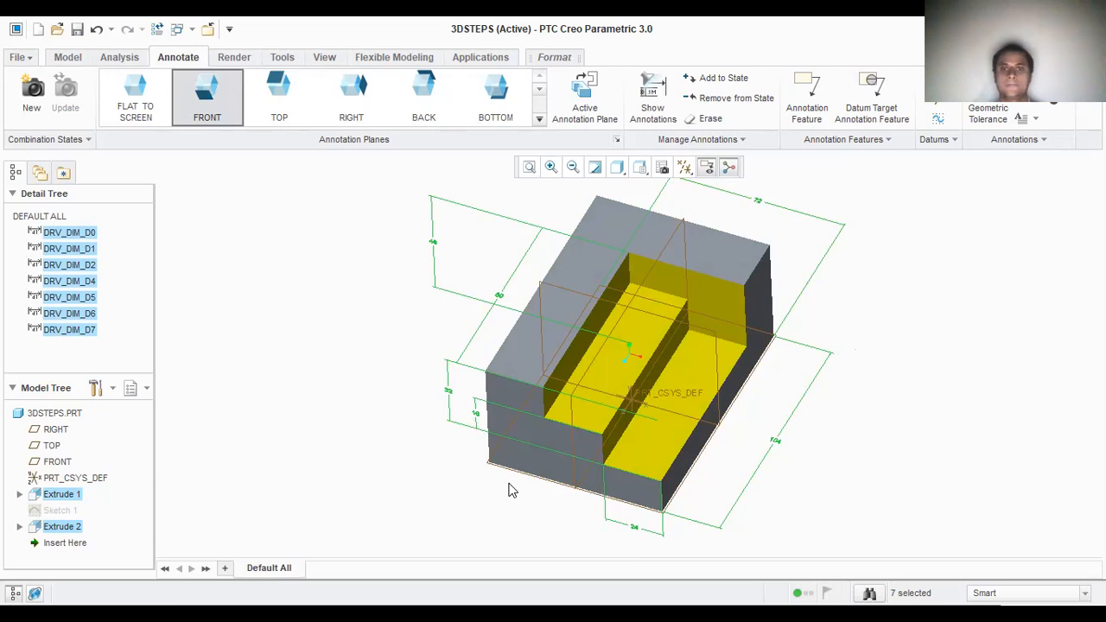
pyautogui.moveTo(847, 515)
pyautogui.mouseDown(button='middle')
pyautogui.moveTo(758, 479)
pyautogui.moveTo(631, 371)
pyautogui.moveTo(572, 310)
pyautogui.moveTo(568, 285)
pyautogui.moveTo(575, 277)
pyautogui.moveTo(608, 294)
pyautogui.mouseUp(button='middle')
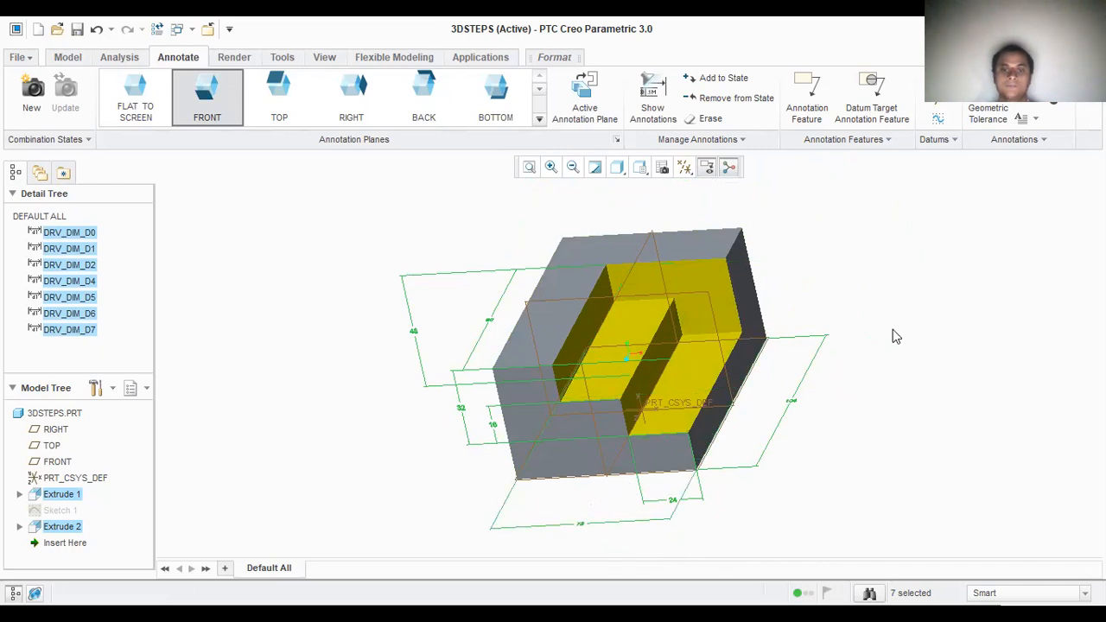
pyautogui.moveTo(942, 340)
pyautogui.mouseDown(button='middle')
pyautogui.moveTo(896, 405)
pyautogui.moveTo(504, 318)
pyautogui.moveTo(576, 210)
pyautogui.moveTo(839, 400)
pyautogui.mouseUp(button='middle')
pyautogui.moveTo(894, 459)
pyautogui.mouseDown(button='middle')
pyautogui.moveTo(785, 410)
pyautogui.moveTo(783, 392)
pyautogui.moveTo(642, 447)
pyautogui.moveTo(677, 440)
pyautogui.moveTo(605, 380)
pyautogui.moveTo(551, 309)
pyautogui.moveTo(415, 300)
pyautogui.mouseUp(button='middle')
pyautogui.click(925, 413)
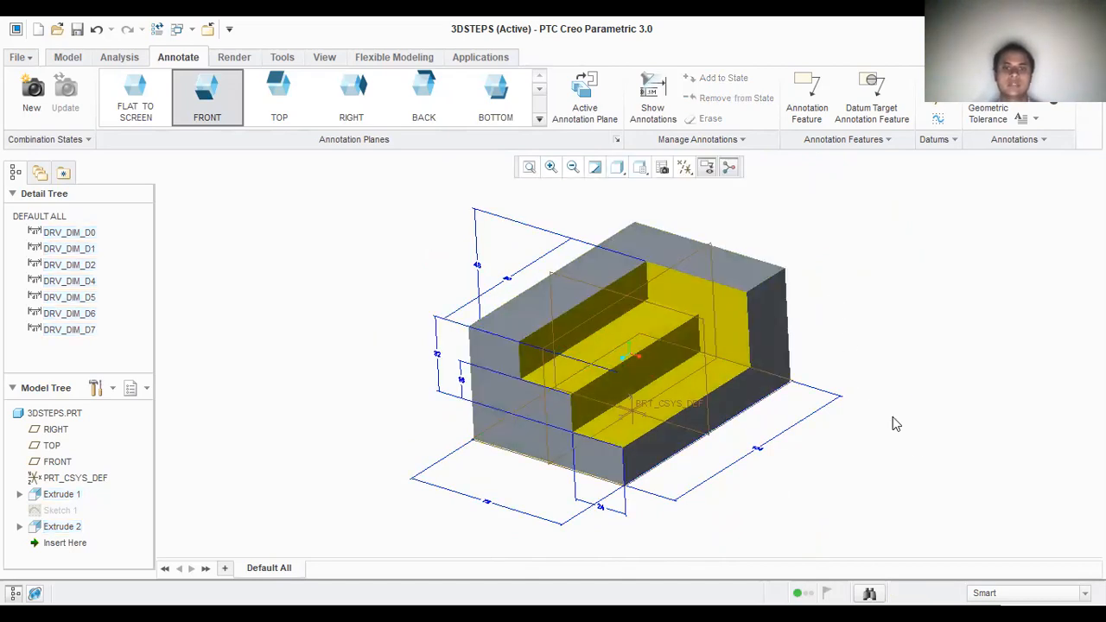
# Step: Hide the datum planes, coordinate systems and points, leaving the axis display on
pyautogui.click(669, 273)
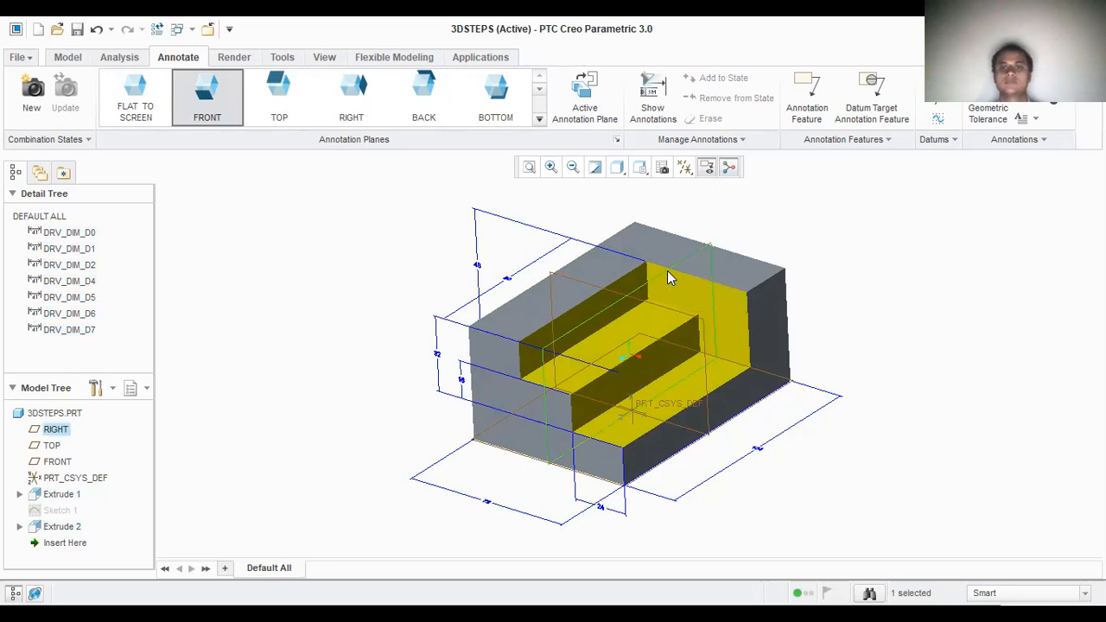
pyautogui.click(690, 169)
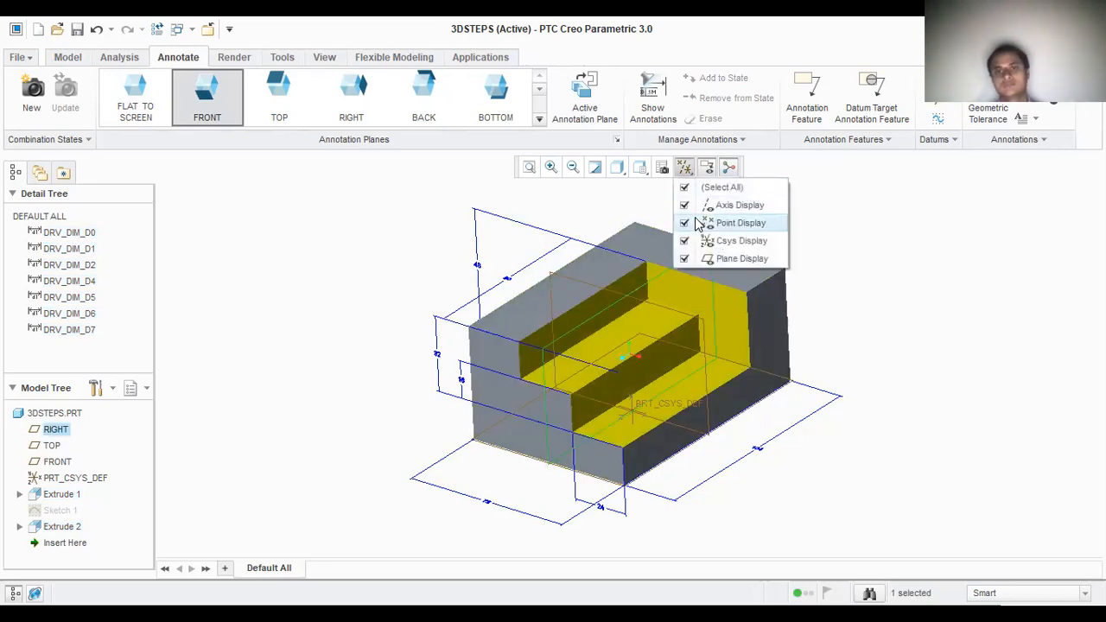
pyautogui.click(685, 260)
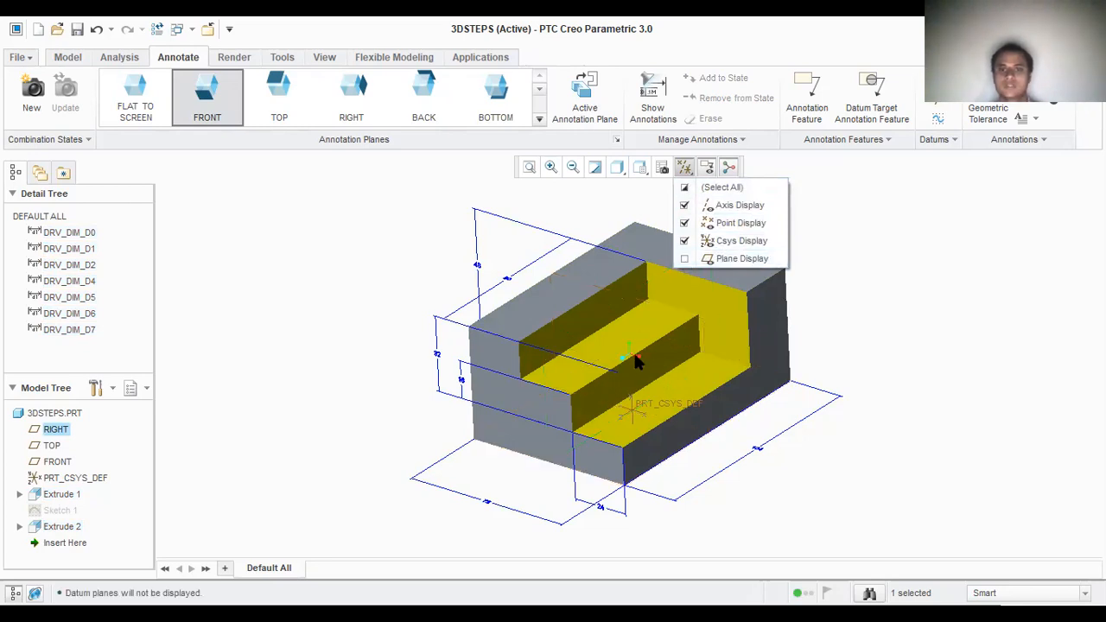
pyautogui.click(684, 241)
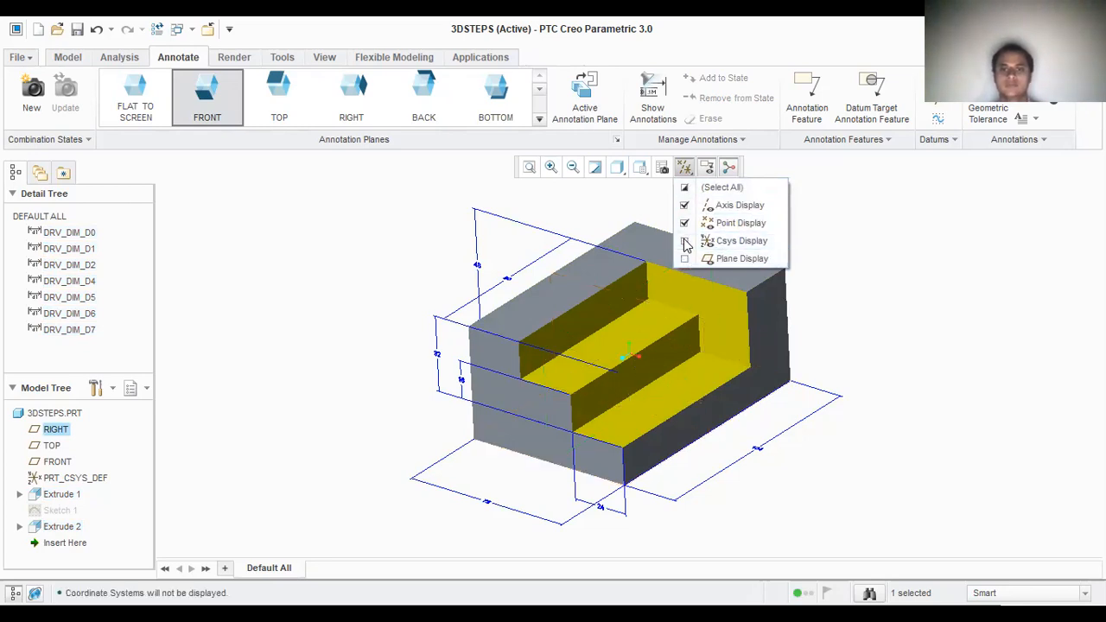
pyautogui.click(685, 223)
pyautogui.click(686, 207)
pyautogui.click(685, 206)
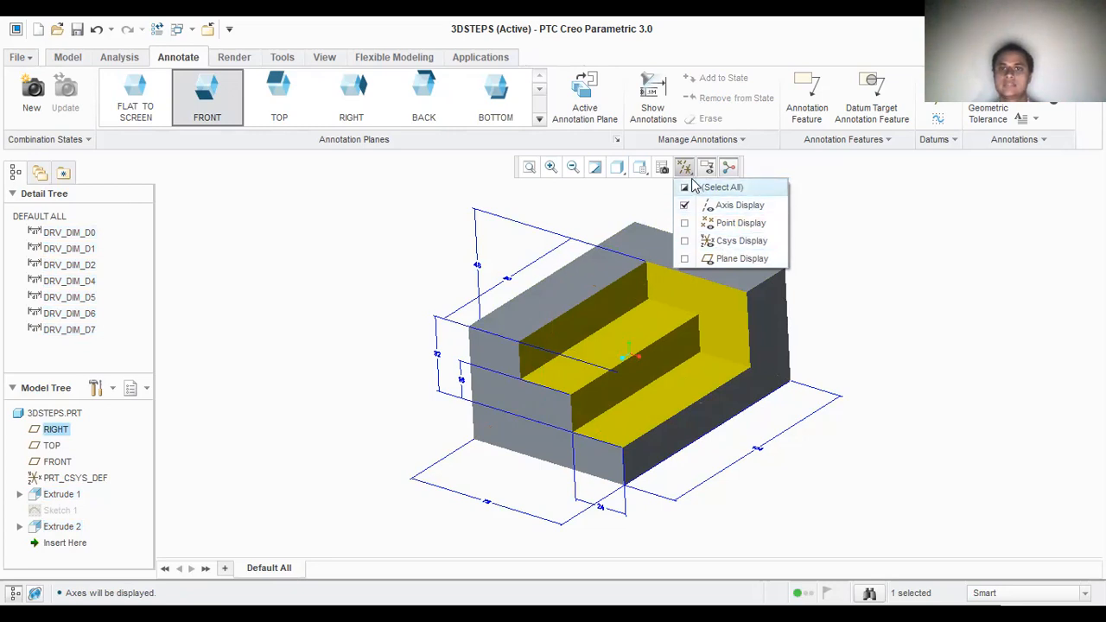
pyautogui.click(898, 205)
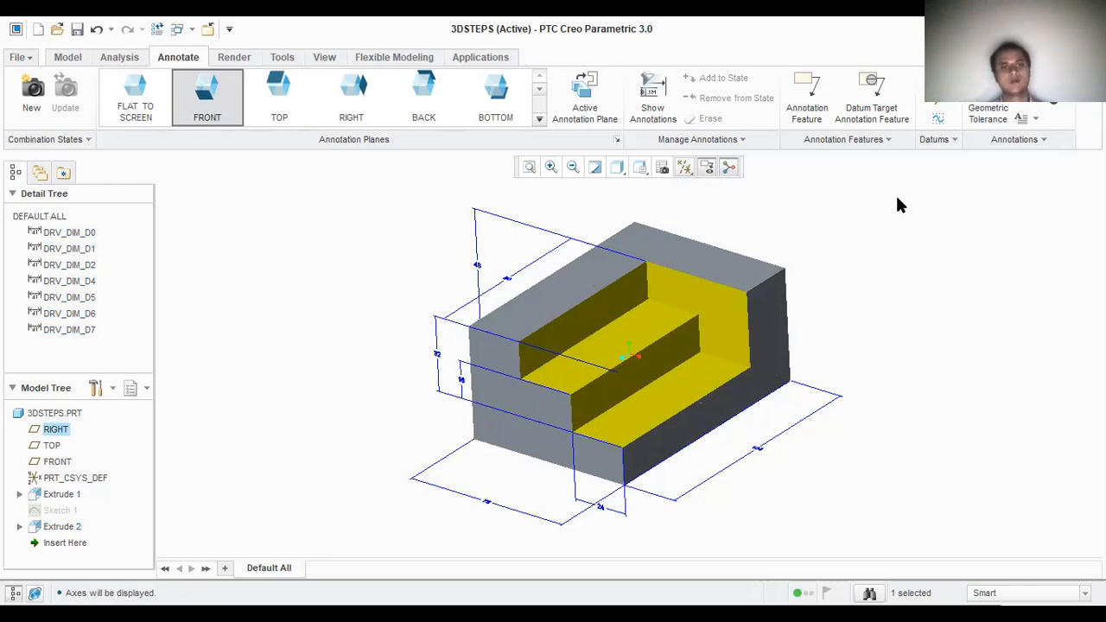
# Step: Save a copy of the part as a PDF file named 3dsteps in My Documents
pyautogui.click(19, 57)
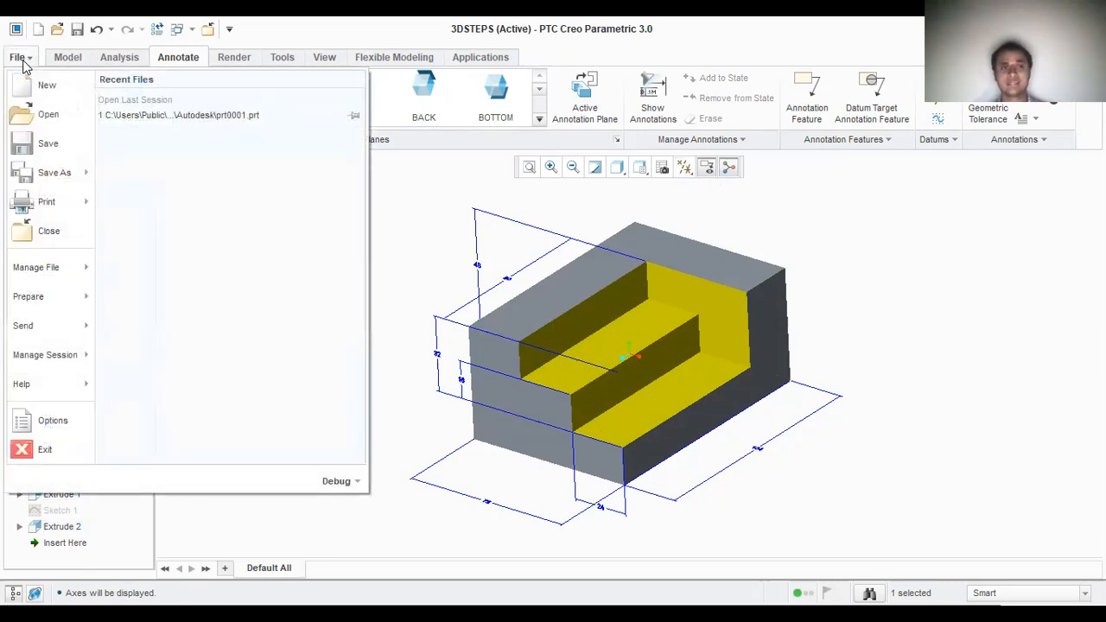
pyautogui.moveTo(63, 177)
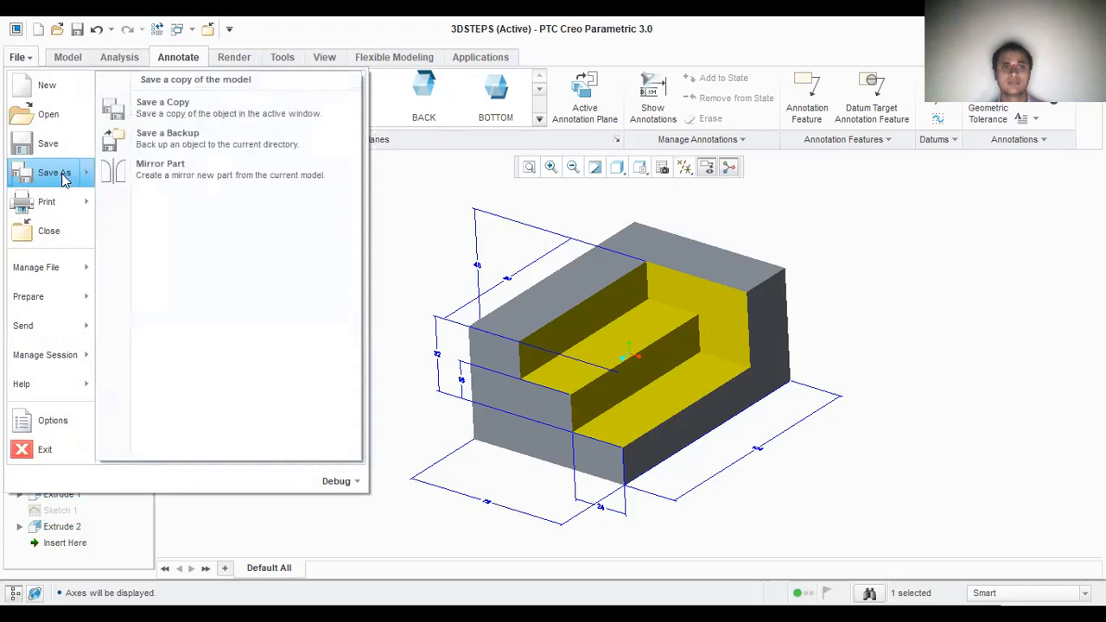
pyautogui.click(62, 179)
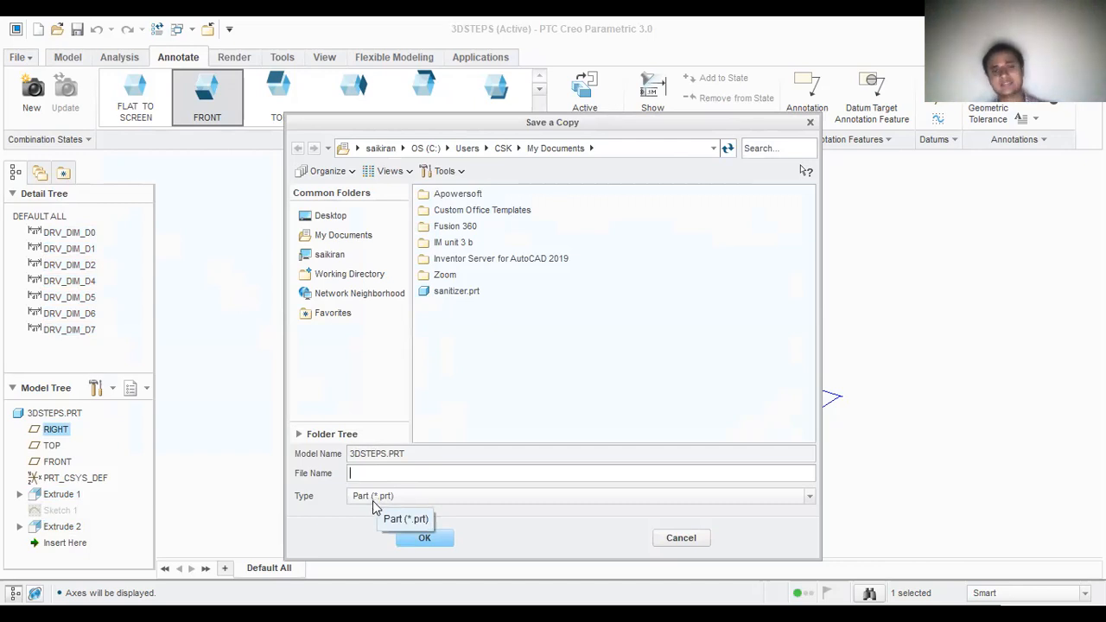
pyautogui.click(412, 503)
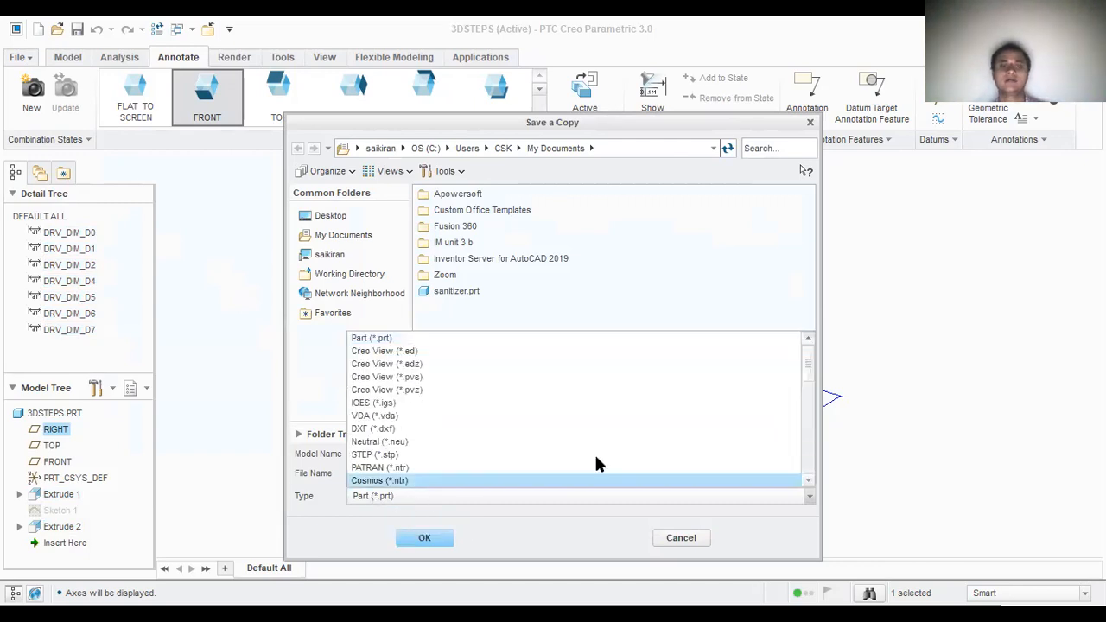
pyautogui.moveTo(813, 360); pyautogui.dragTo(815, 446)
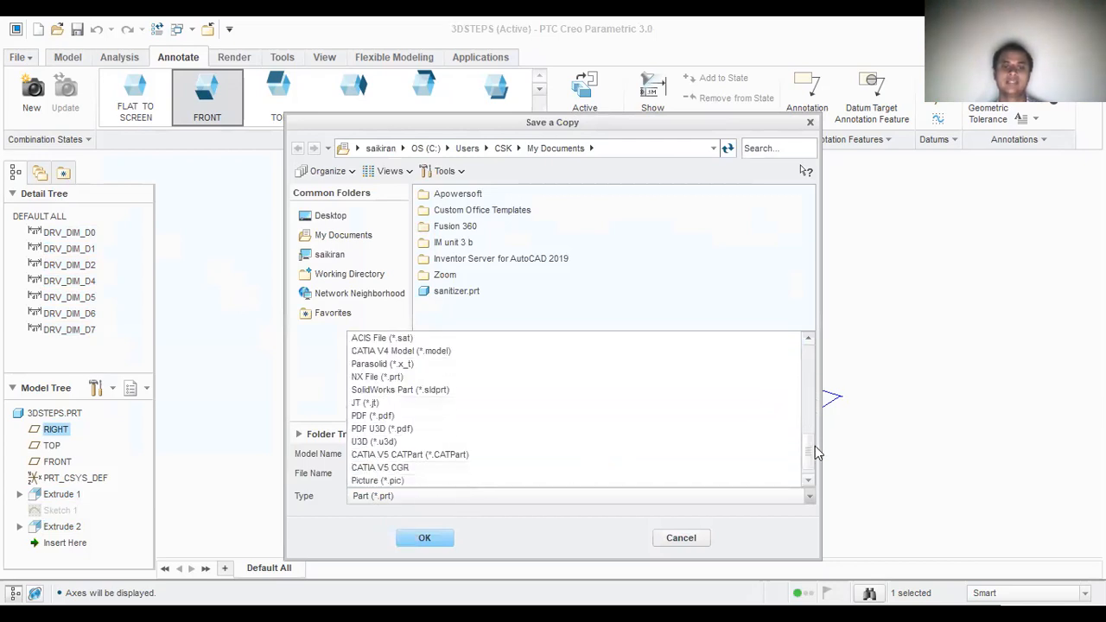
pyautogui.click(421, 419)
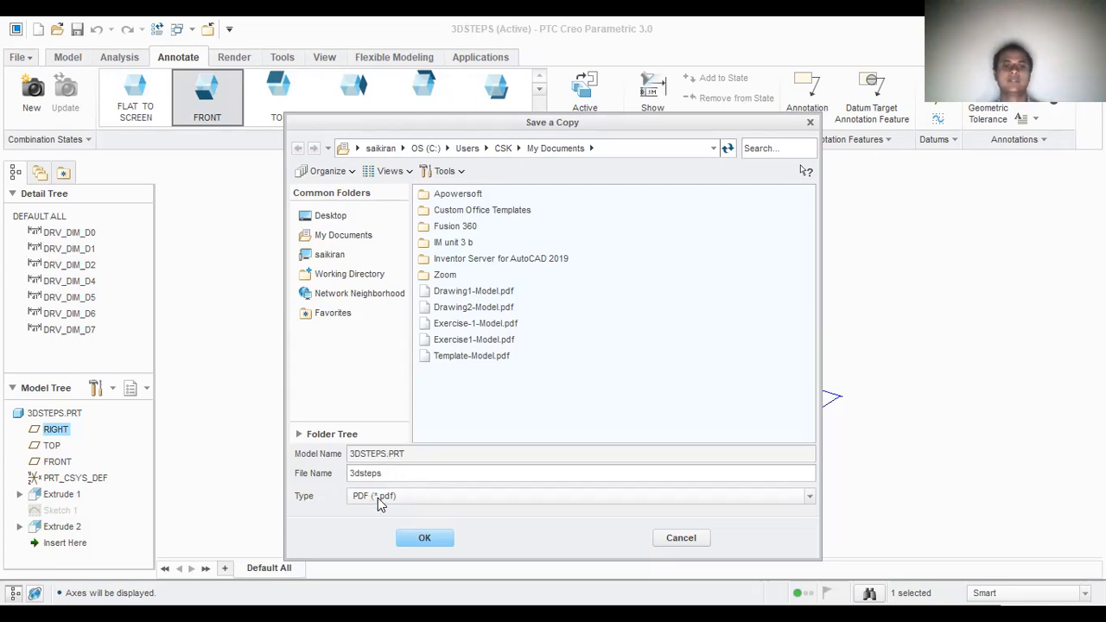
pyautogui.click(418, 540)
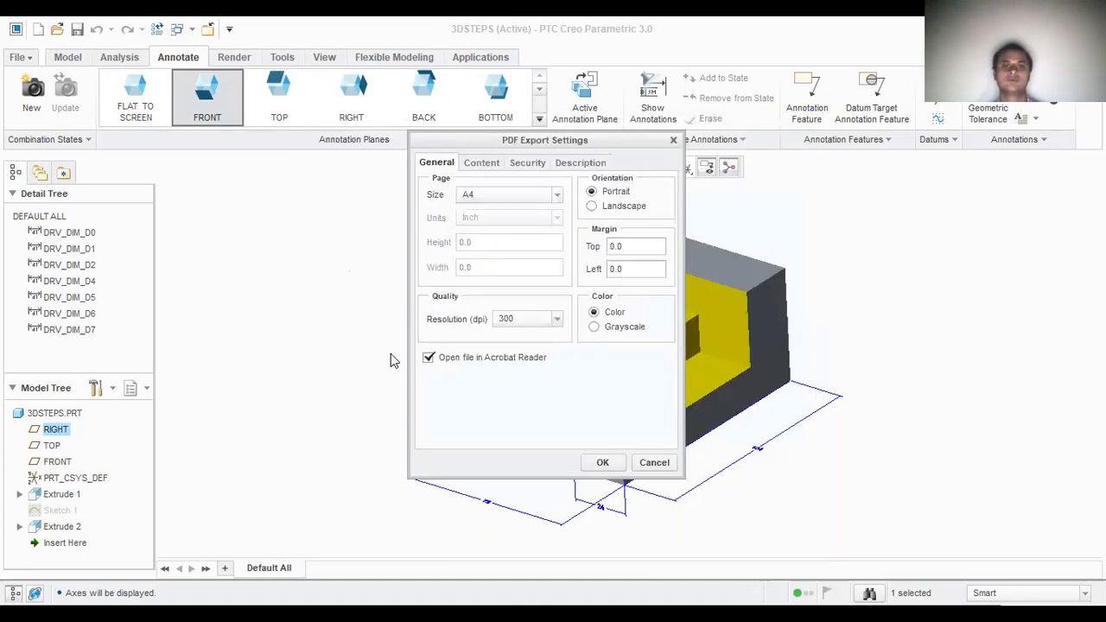
# Step: Export the PDF in colour on an A4 portrait page at 600 dpi, opening the file in Acrobat Reader
pyautogui.click(557, 195)
pyautogui.click(558, 197)
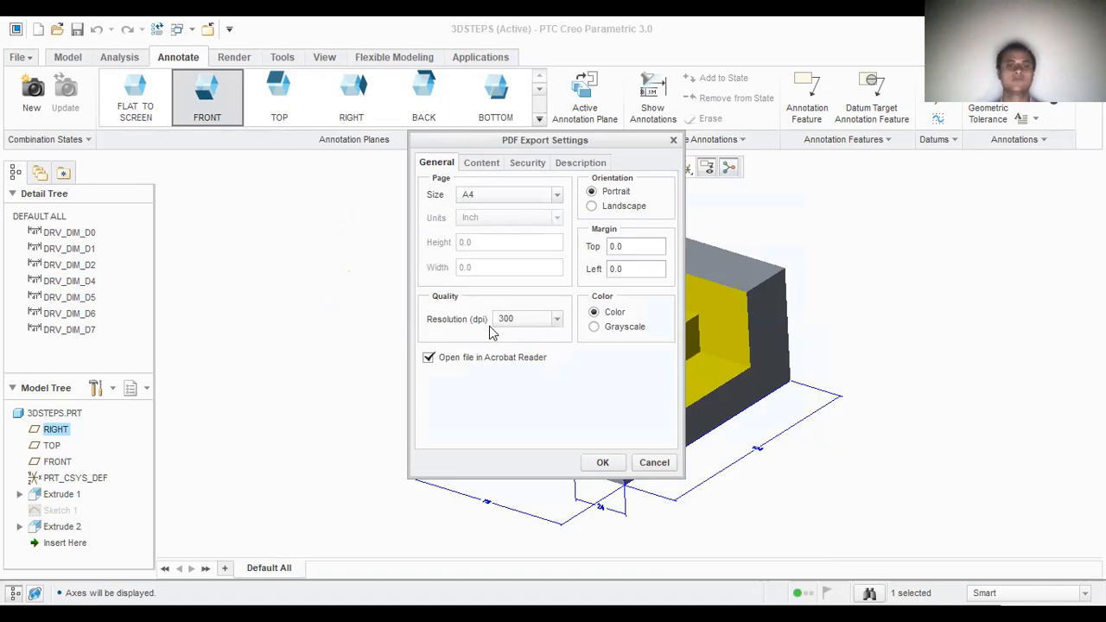
pyautogui.click(558, 320)
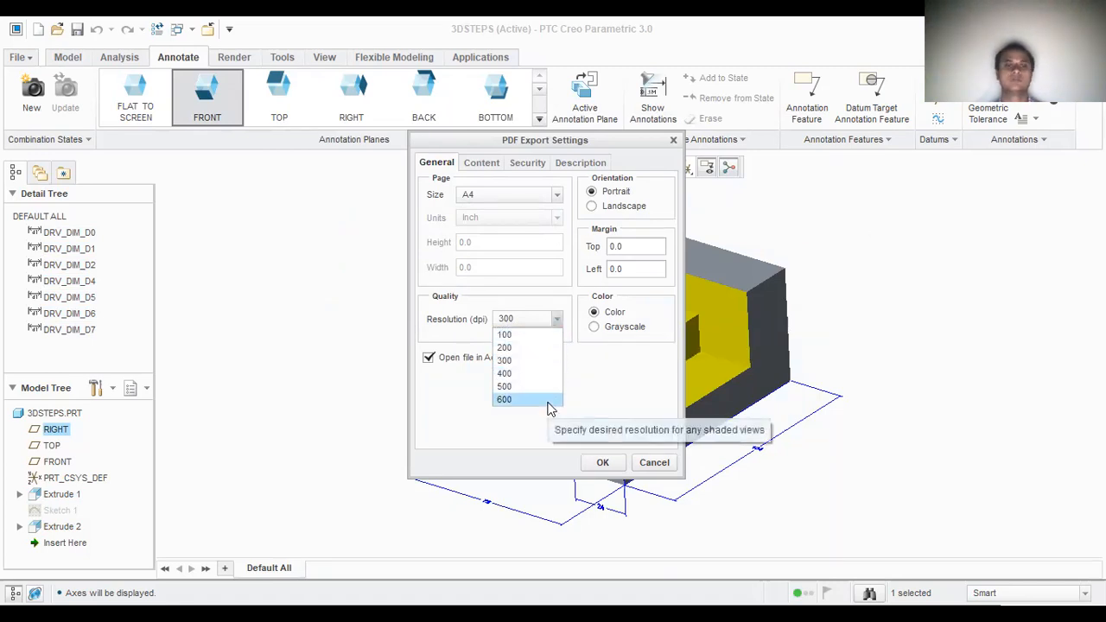
pyautogui.click(548, 401)
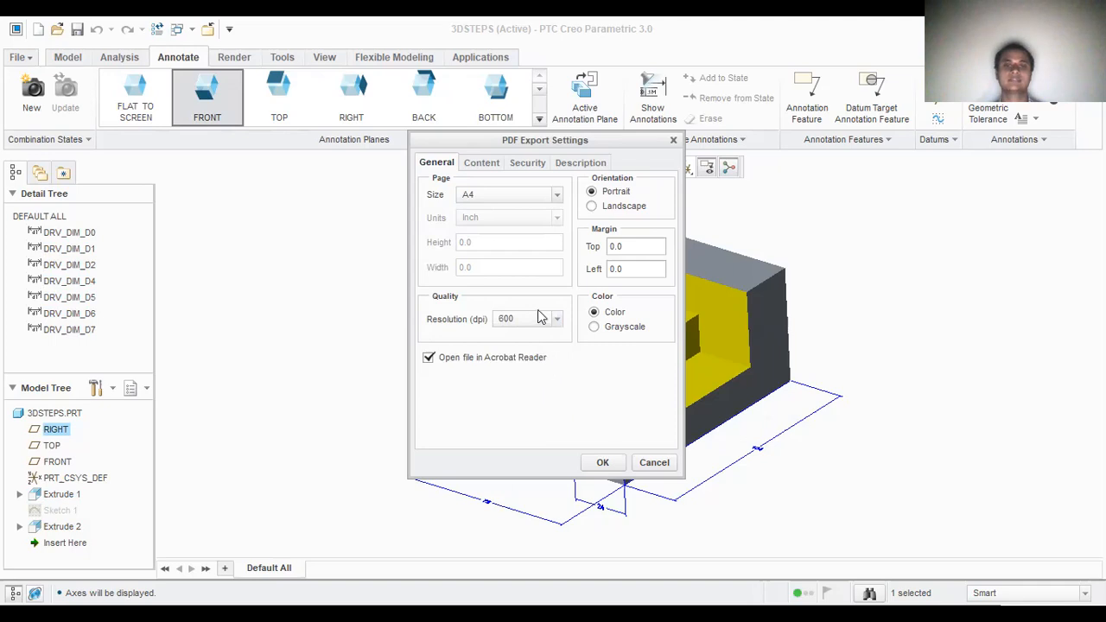
pyautogui.click(603, 464)
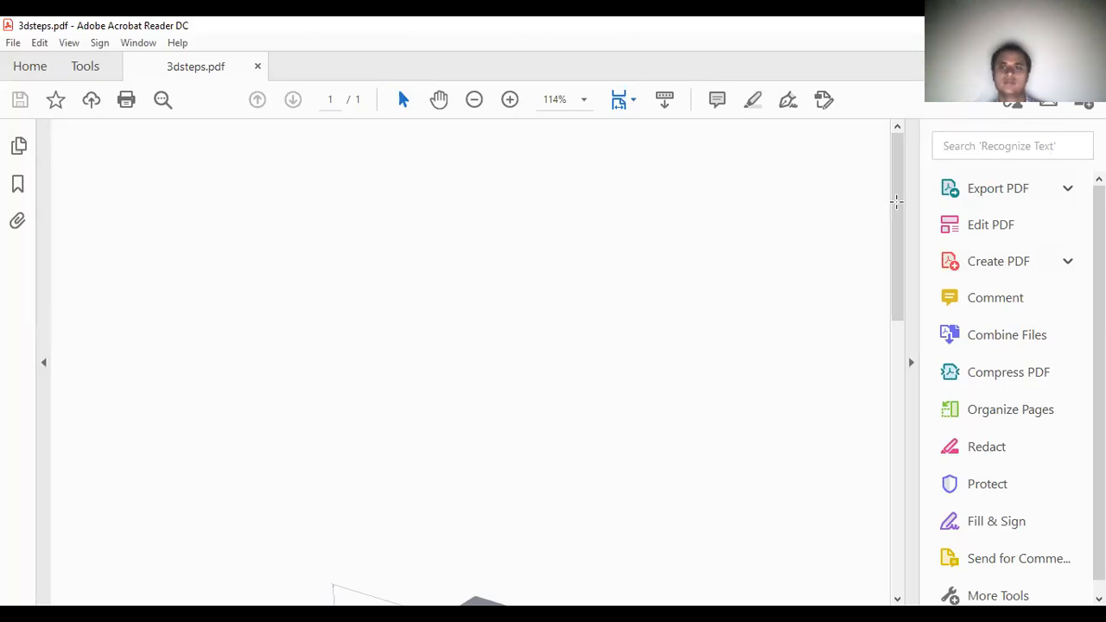
# Step: Examine the dimensioned model on the page of the exported 3dsteps.pdf
pyautogui.moveTo(897, 247); pyautogui.dragTo(897, 349)
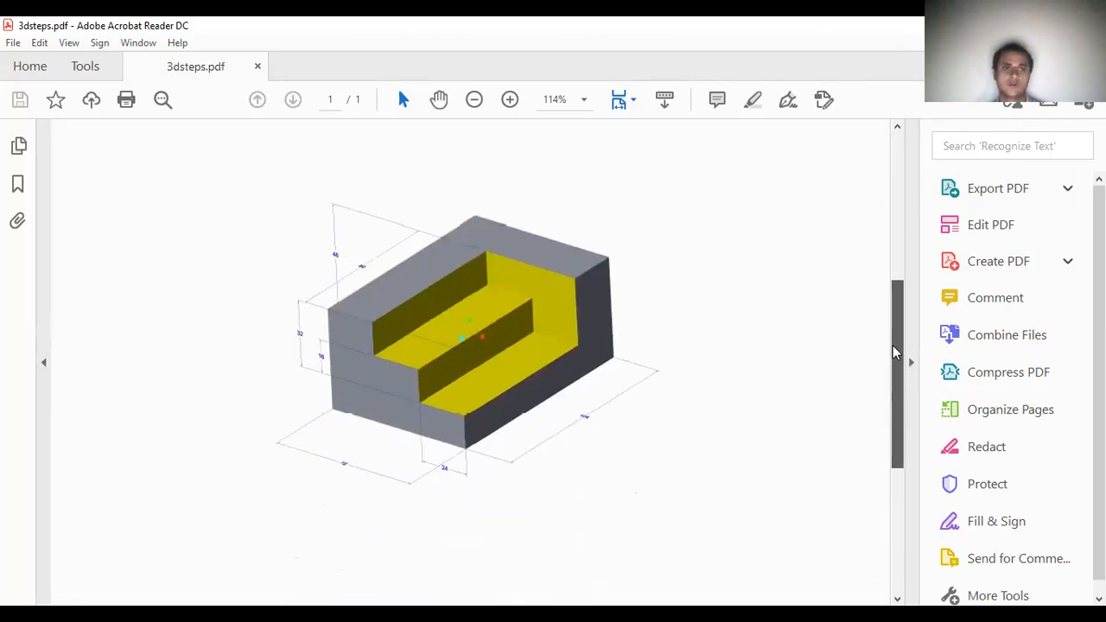
pyautogui.scroll(-1, 345, 186)
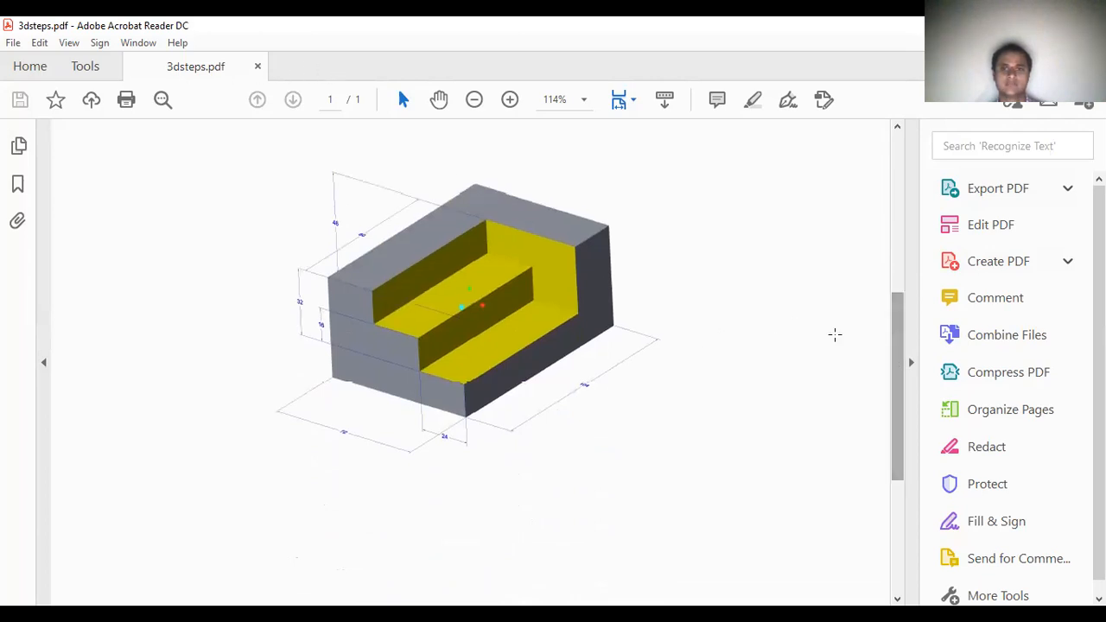
pyautogui.moveTo(899, 336)
pyautogui.mouseDown()
pyautogui.moveTo(897, 371)
pyautogui.moveTo(896, 319)
pyautogui.mouseUp()
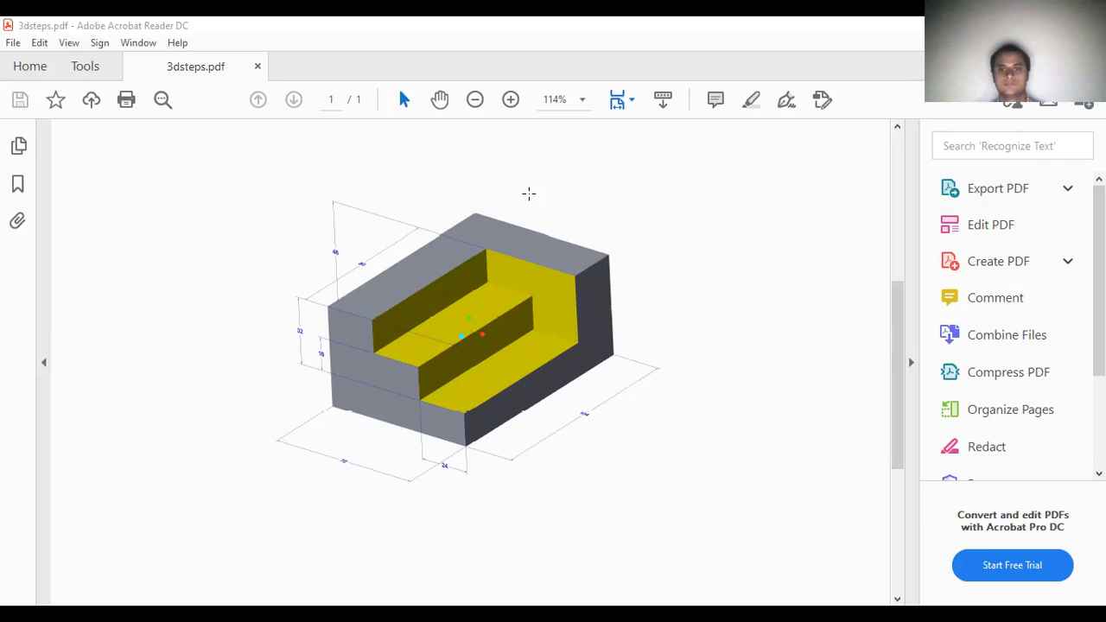
# Step: Switch back to Creo Parametric and start another PDF copy of the part under the same name, 3dsteps
pyautogui.hotkey('alt', 'Tab')
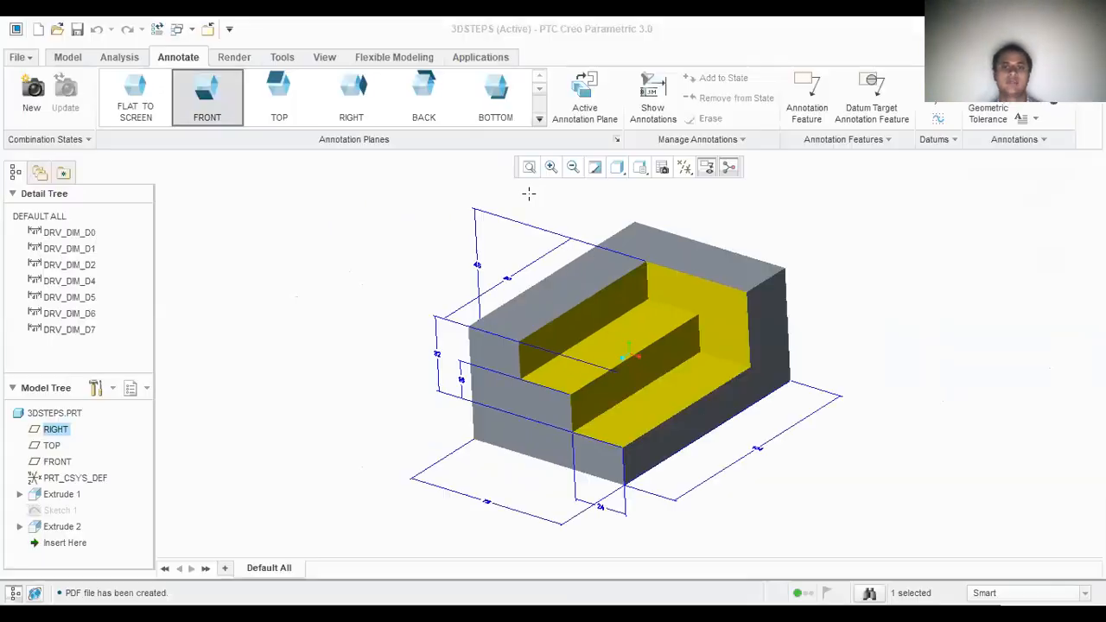
pyautogui.click(17, 59)
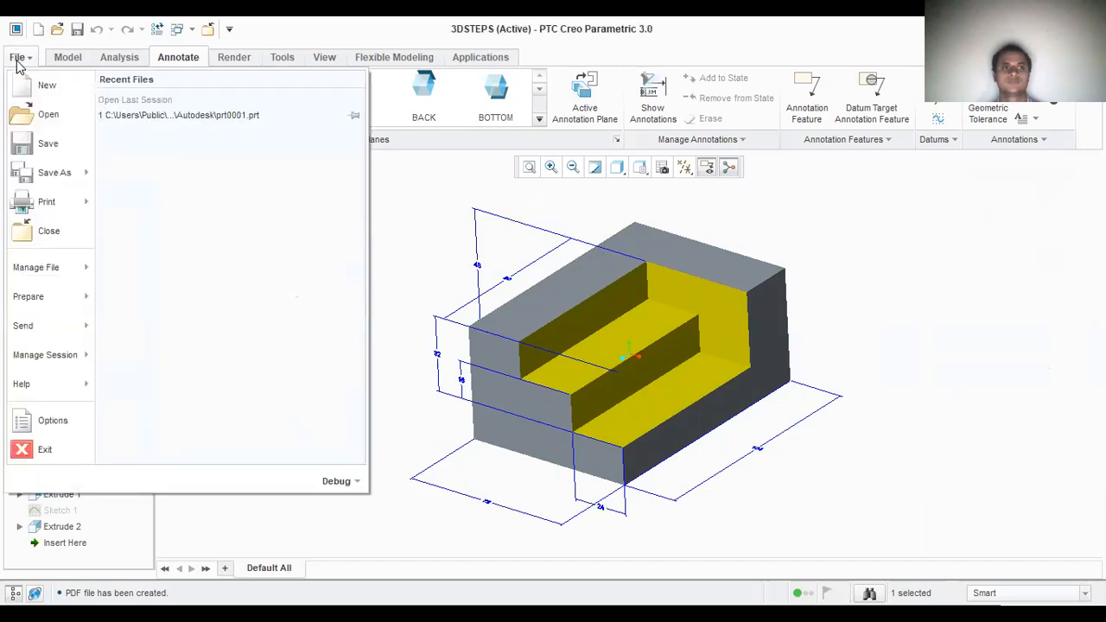
pyautogui.click(50, 177)
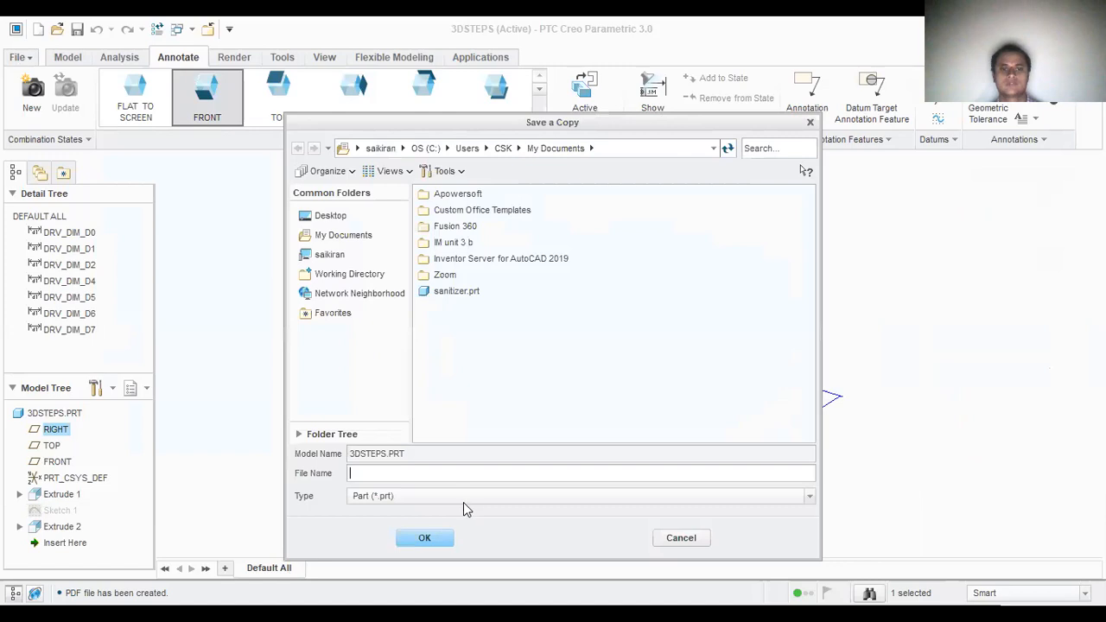
pyautogui.click(464, 496)
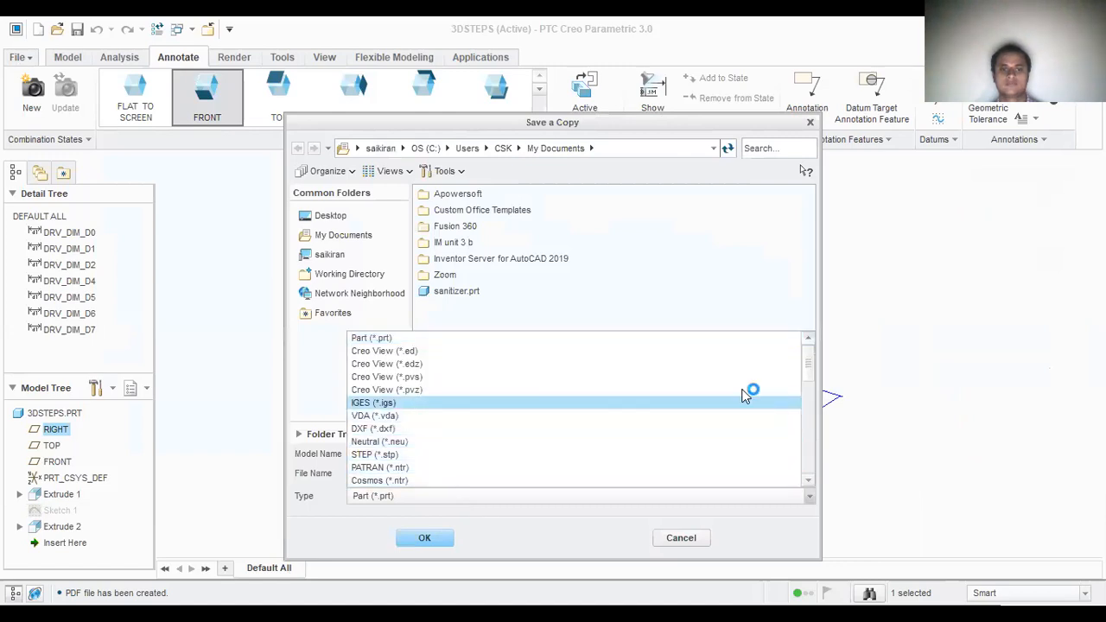
pyautogui.moveTo(812, 383); pyautogui.dragTo(804, 449)
pyautogui.click(406, 440)
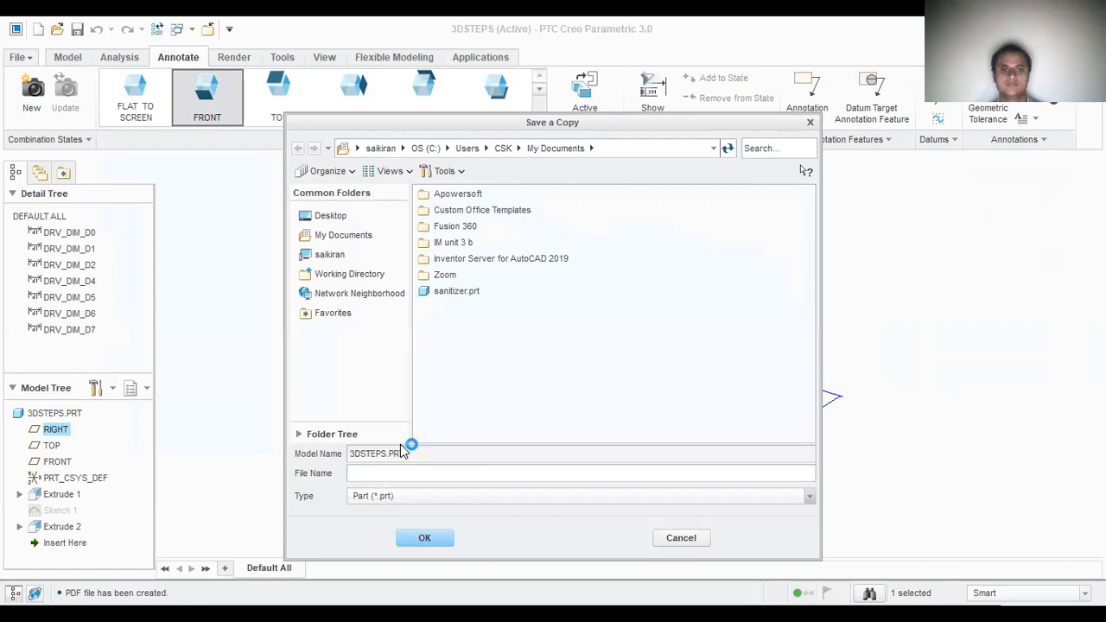
pyautogui.click(411, 543)
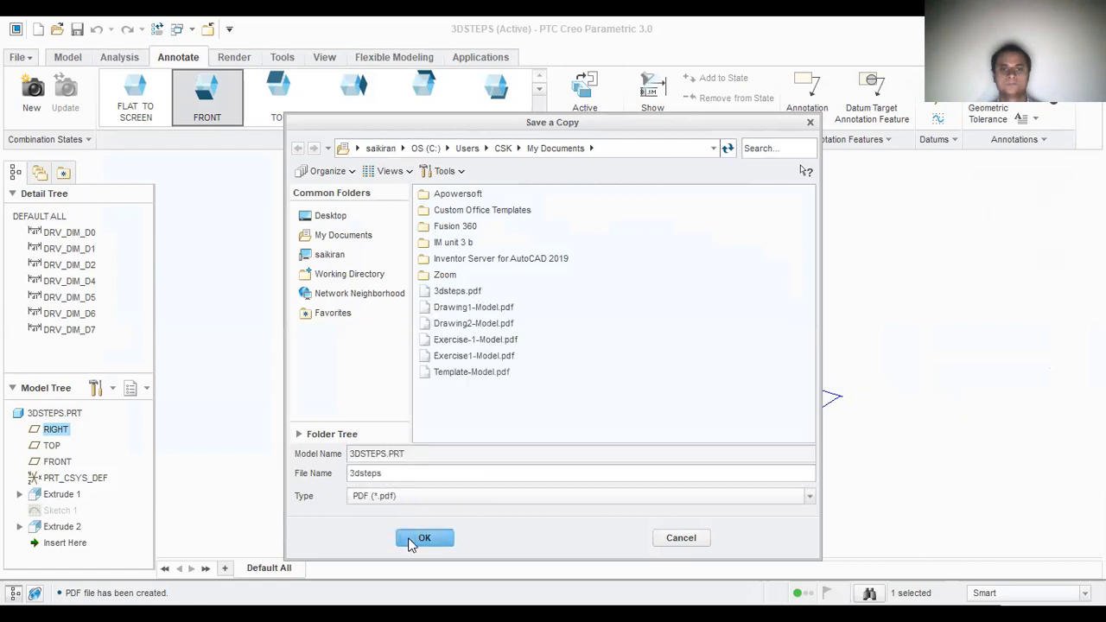
pyautogui.click(613, 346)
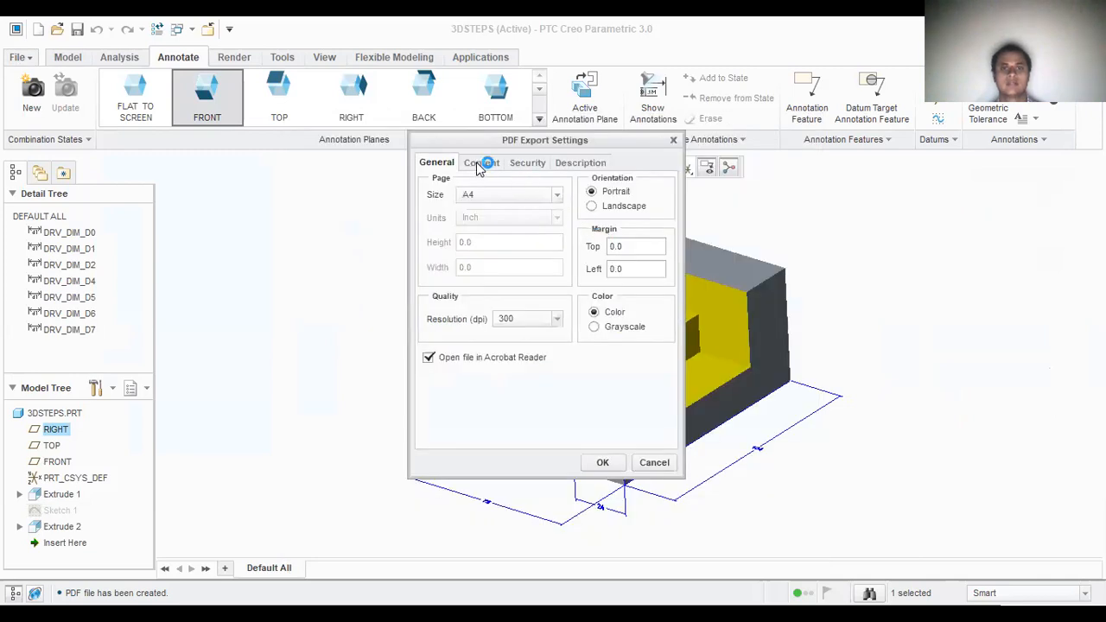
# Step: Set the PDF export content to All views instead of the graphic area or a single selected view, and export the file
pyautogui.click(482, 164)
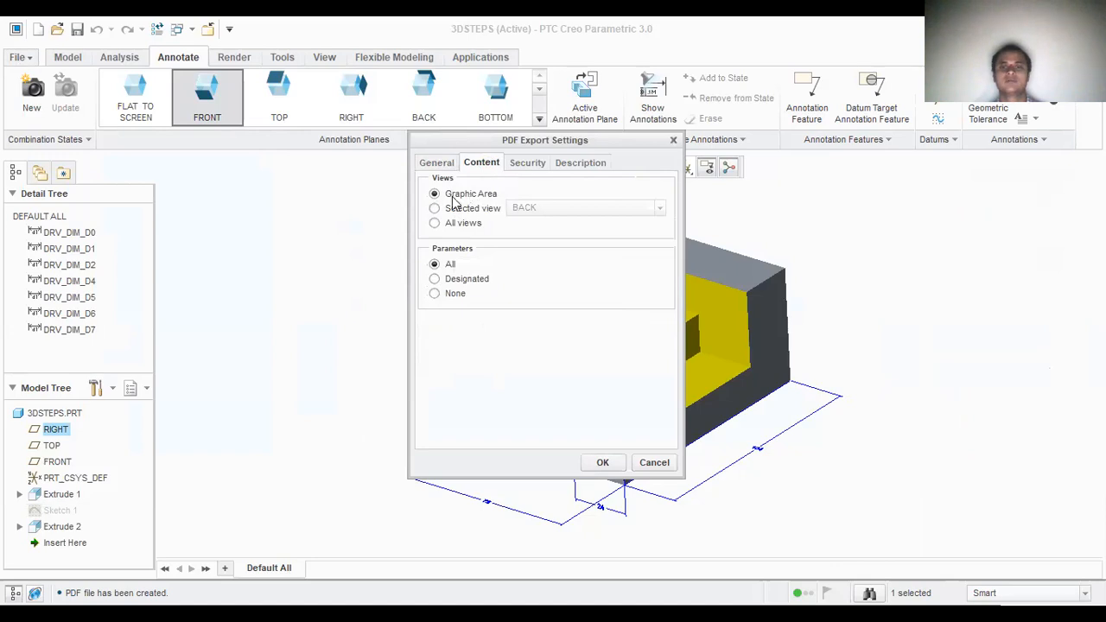
pyautogui.click(435, 209)
pyautogui.click(659, 207)
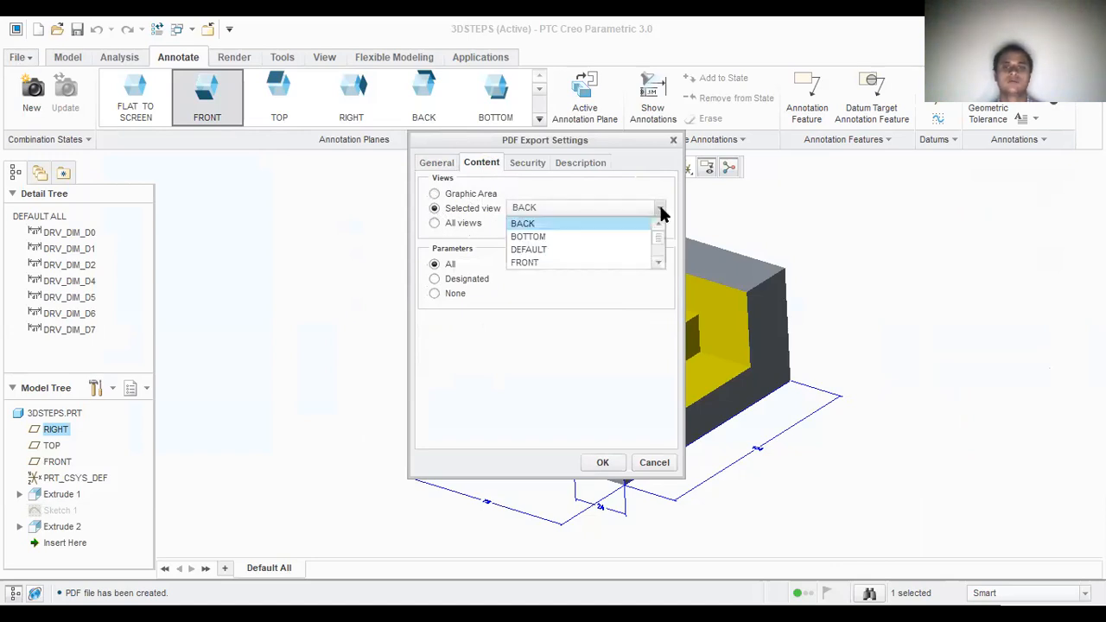
pyautogui.click(435, 221)
pyautogui.click(435, 223)
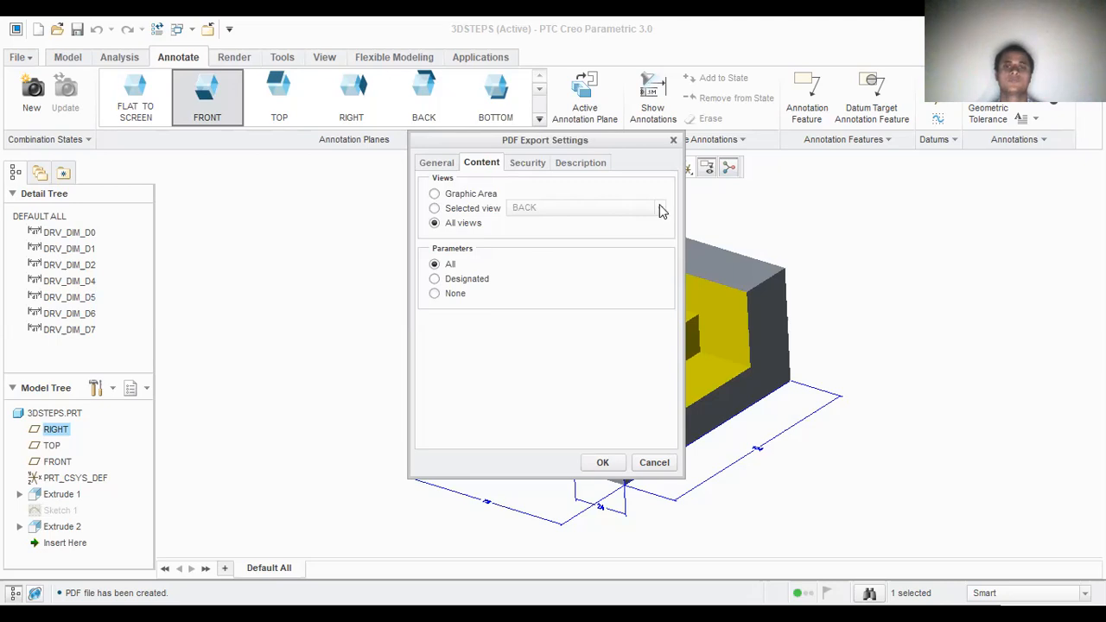
pyautogui.click(450, 212)
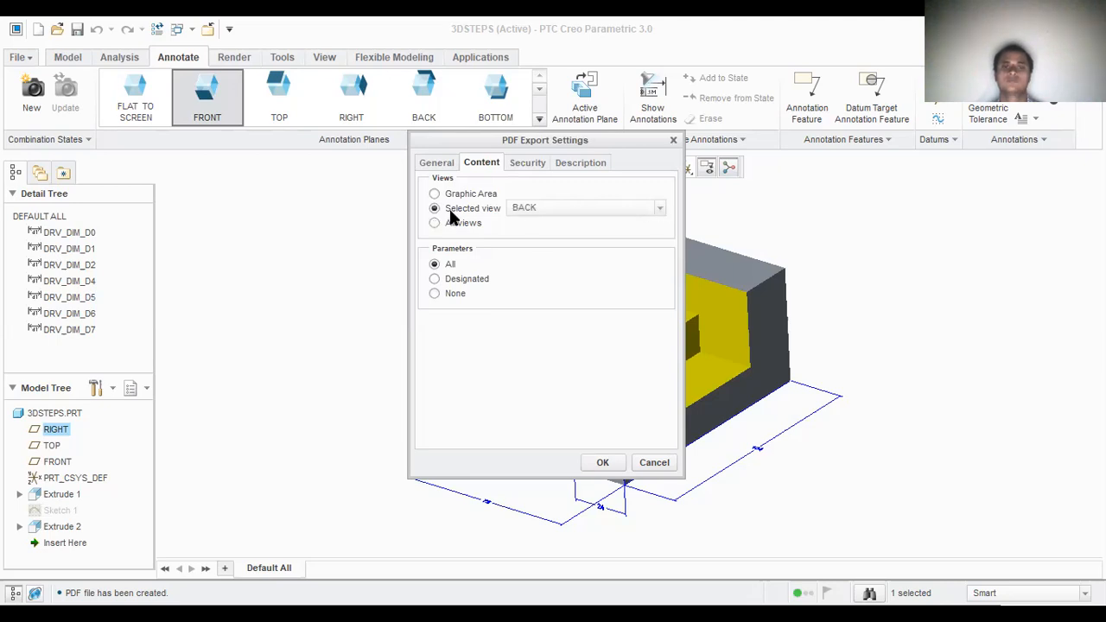
pyautogui.click(662, 211)
pyautogui.moveTo(659, 236)
pyautogui.mouseDown()
pyautogui.moveTo(659, 246)
pyautogui.moveTo(659, 226)
pyautogui.mouseUp()
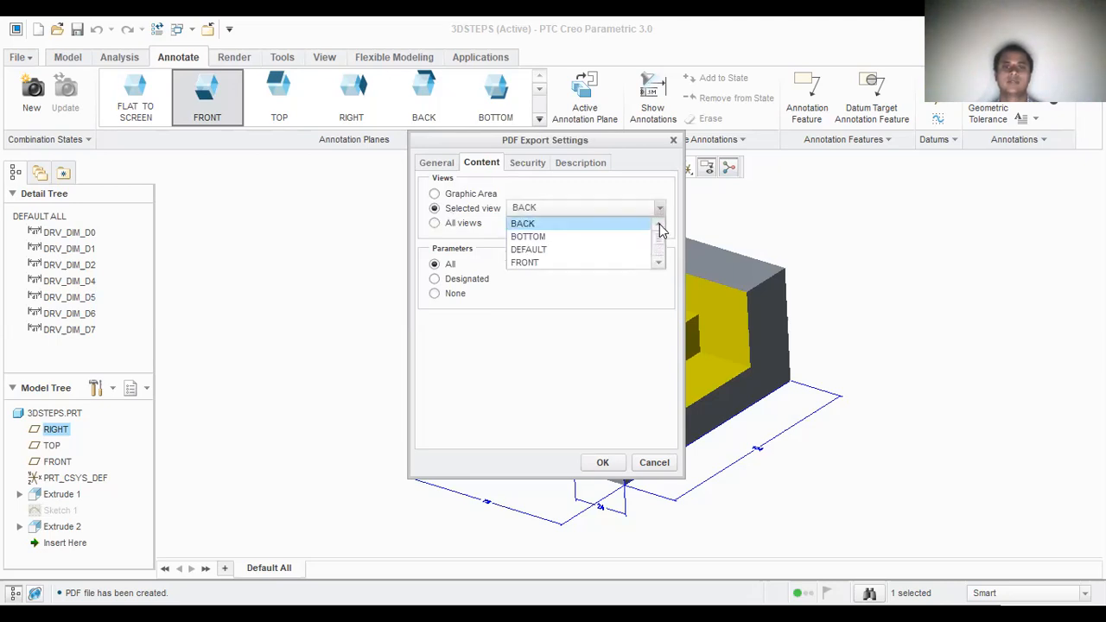
pyautogui.click(437, 225)
pyautogui.click(436, 224)
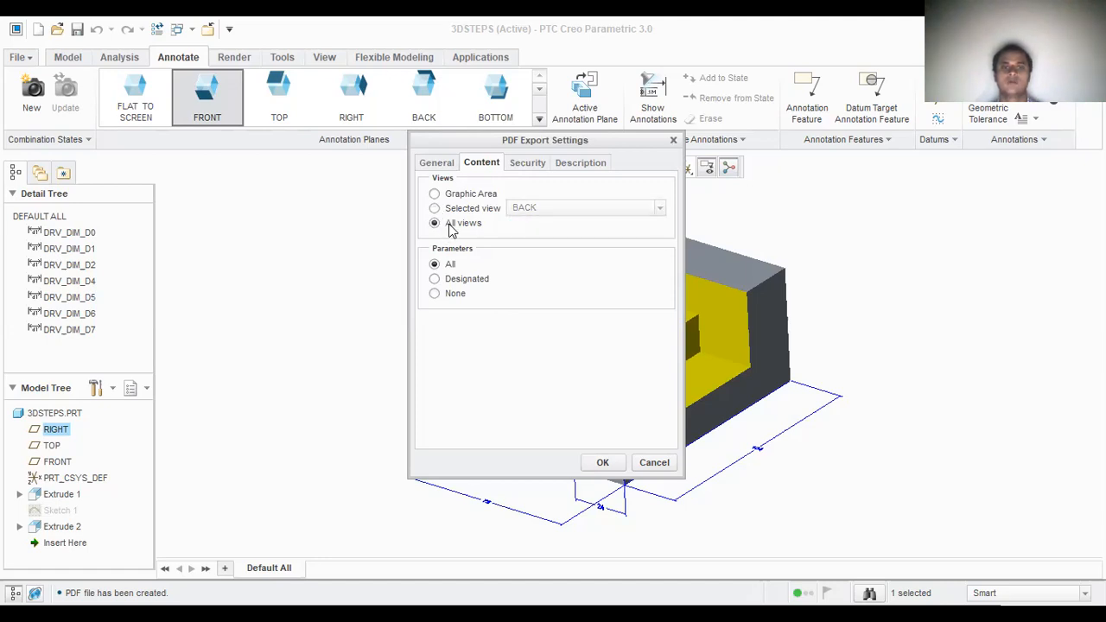
pyautogui.click(603, 461)
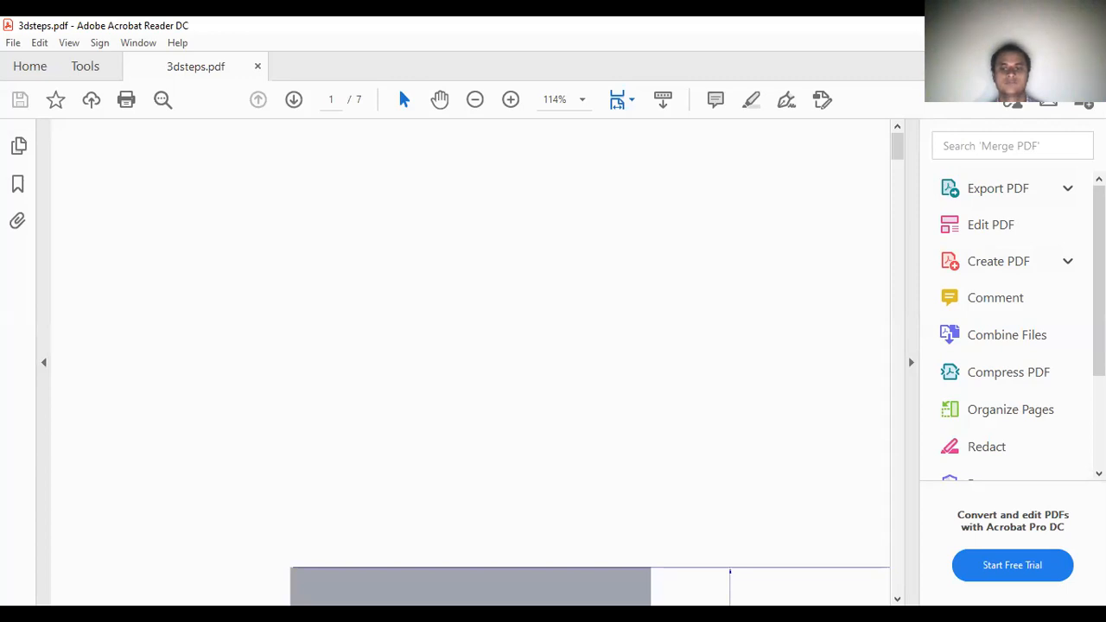
# Step: Examine the dimensioned views of the part throughout the exported 3dsteps.pdf, then return to the 3D view on page 3
pyautogui.click(897, 599)
pyautogui.click(897, 599)
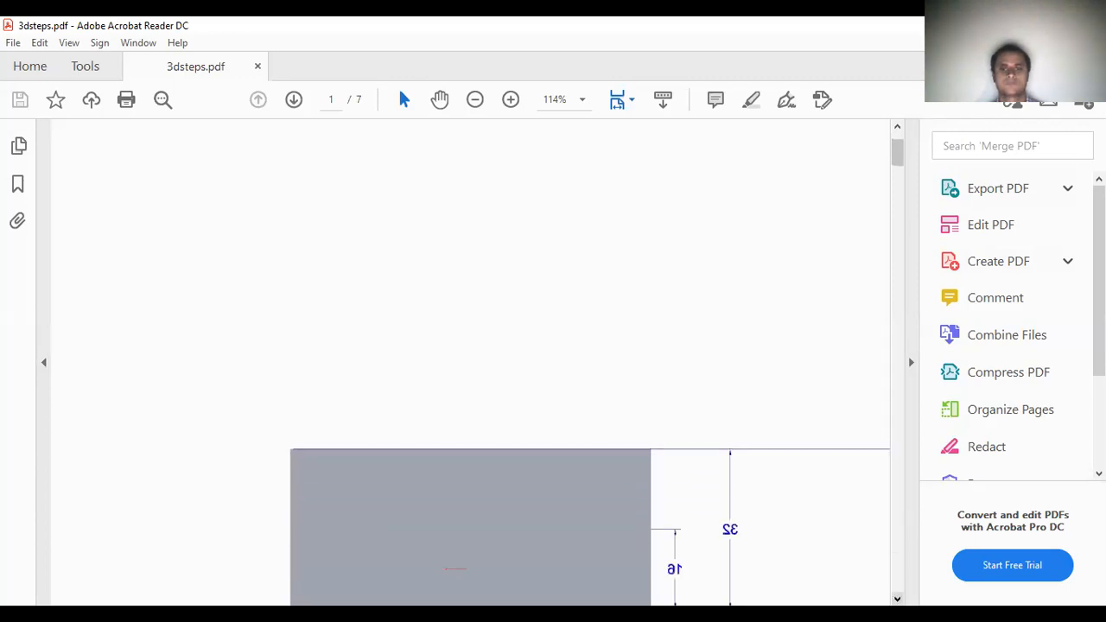
pyautogui.scroll(-10, 471, 364)
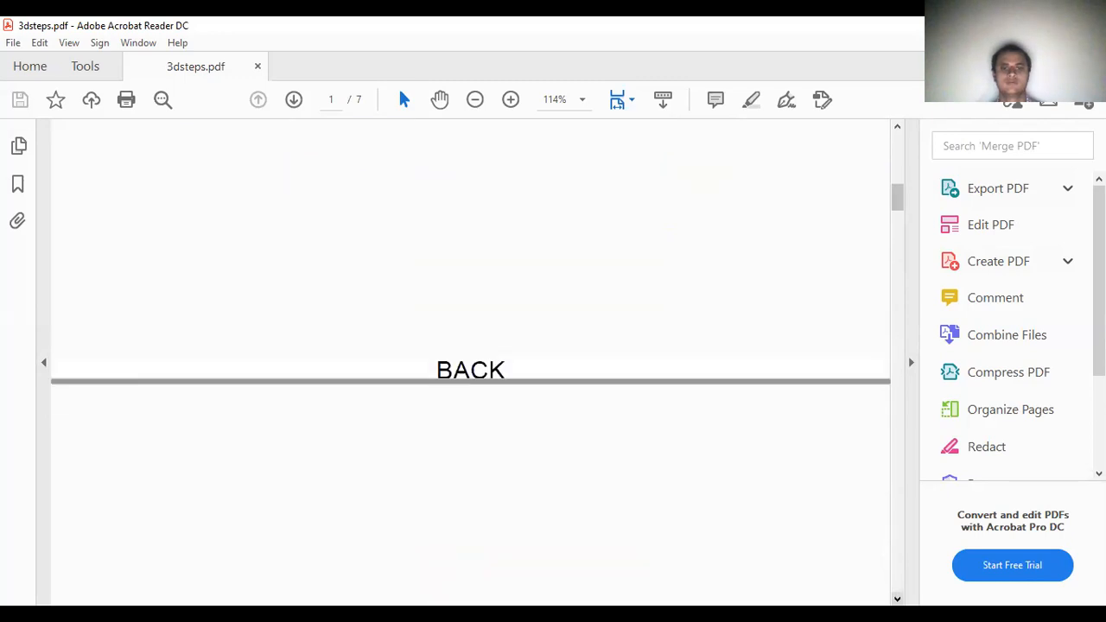
pyautogui.scroll(-10, 472, 363)
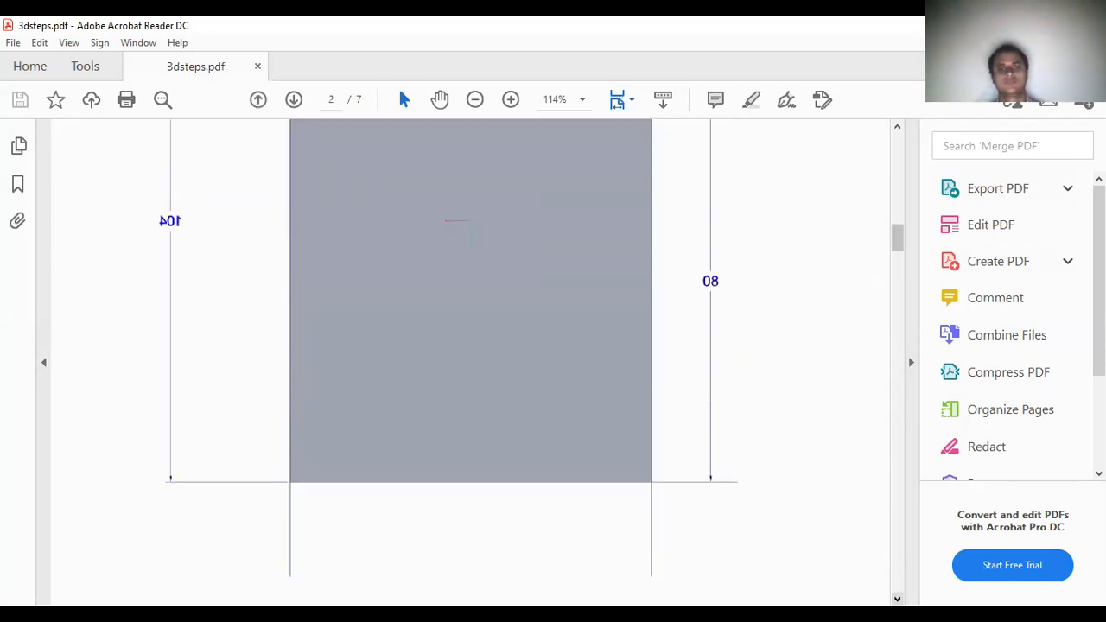
pyautogui.scroll(-15, 471, 363)
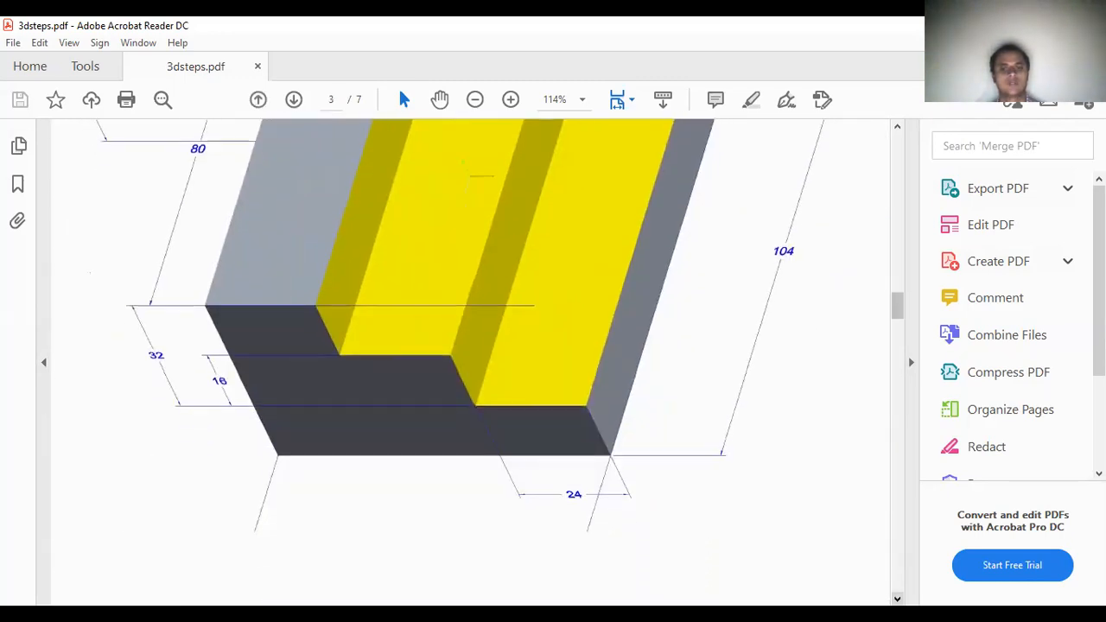
pyautogui.scroll(-15, 471, 363)
pyautogui.scroll(-15, 471, 363)
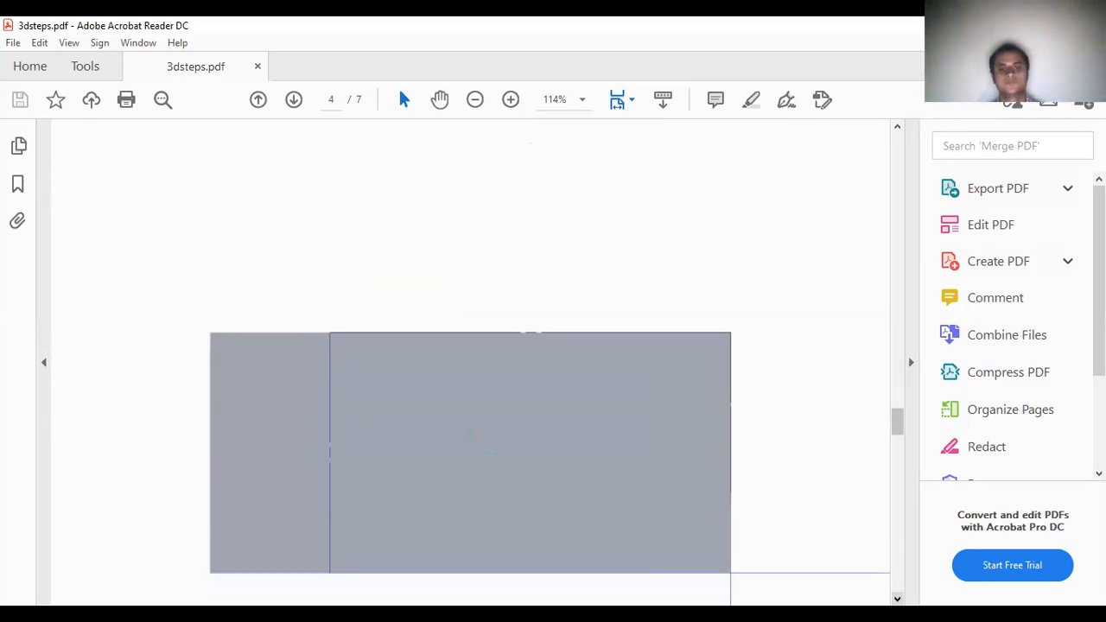
pyautogui.scroll(-15, 471, 363)
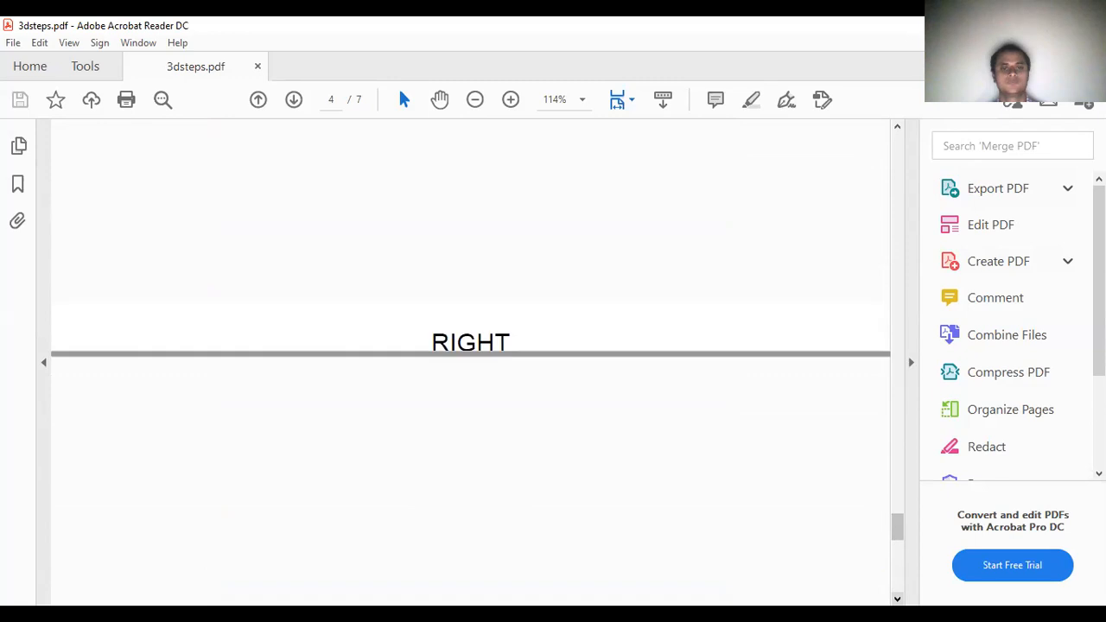
pyautogui.scroll(-8, 471, 363)
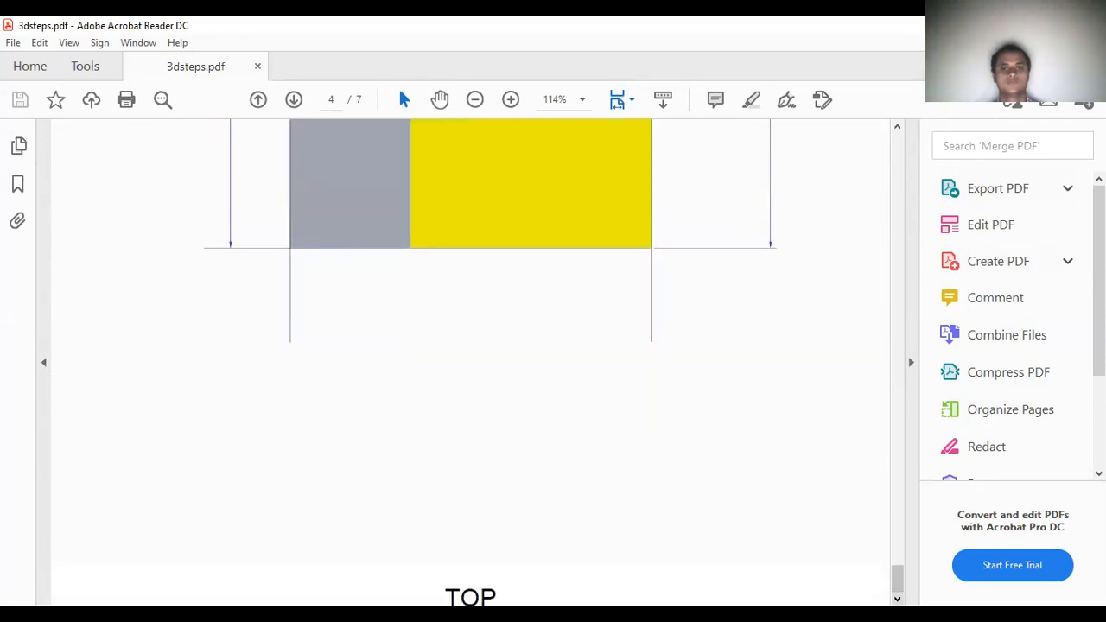
pyautogui.moveTo(899, 578)
pyautogui.mouseDown()
pyautogui.moveTo(922, 407)
pyautogui.moveTo(928, 141)
pyautogui.moveTo(918, 303)
pyautogui.mouseUp()
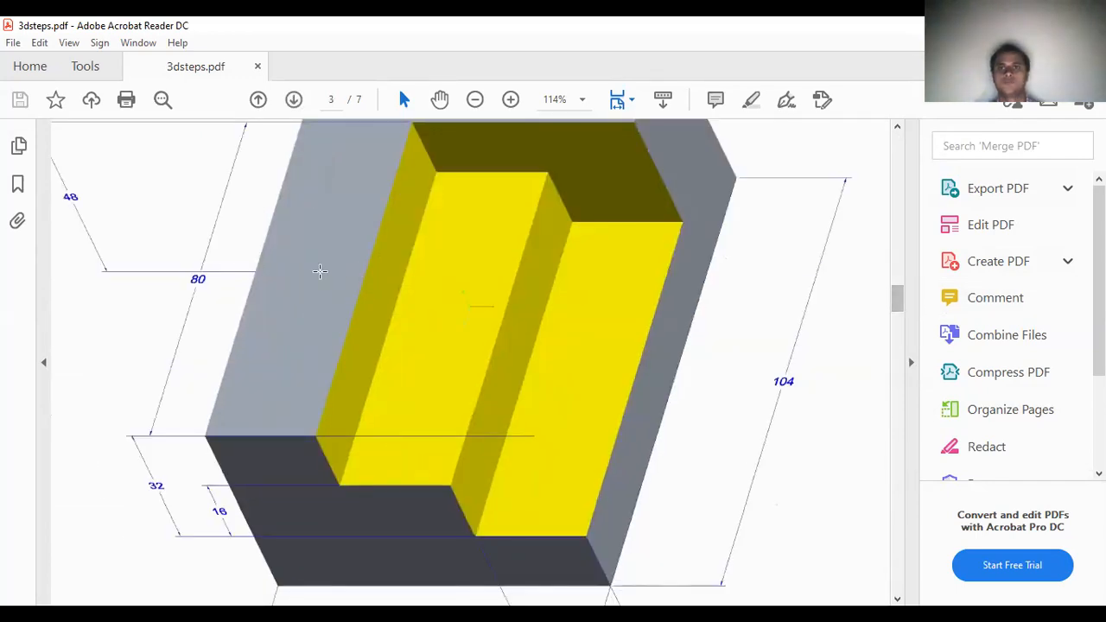